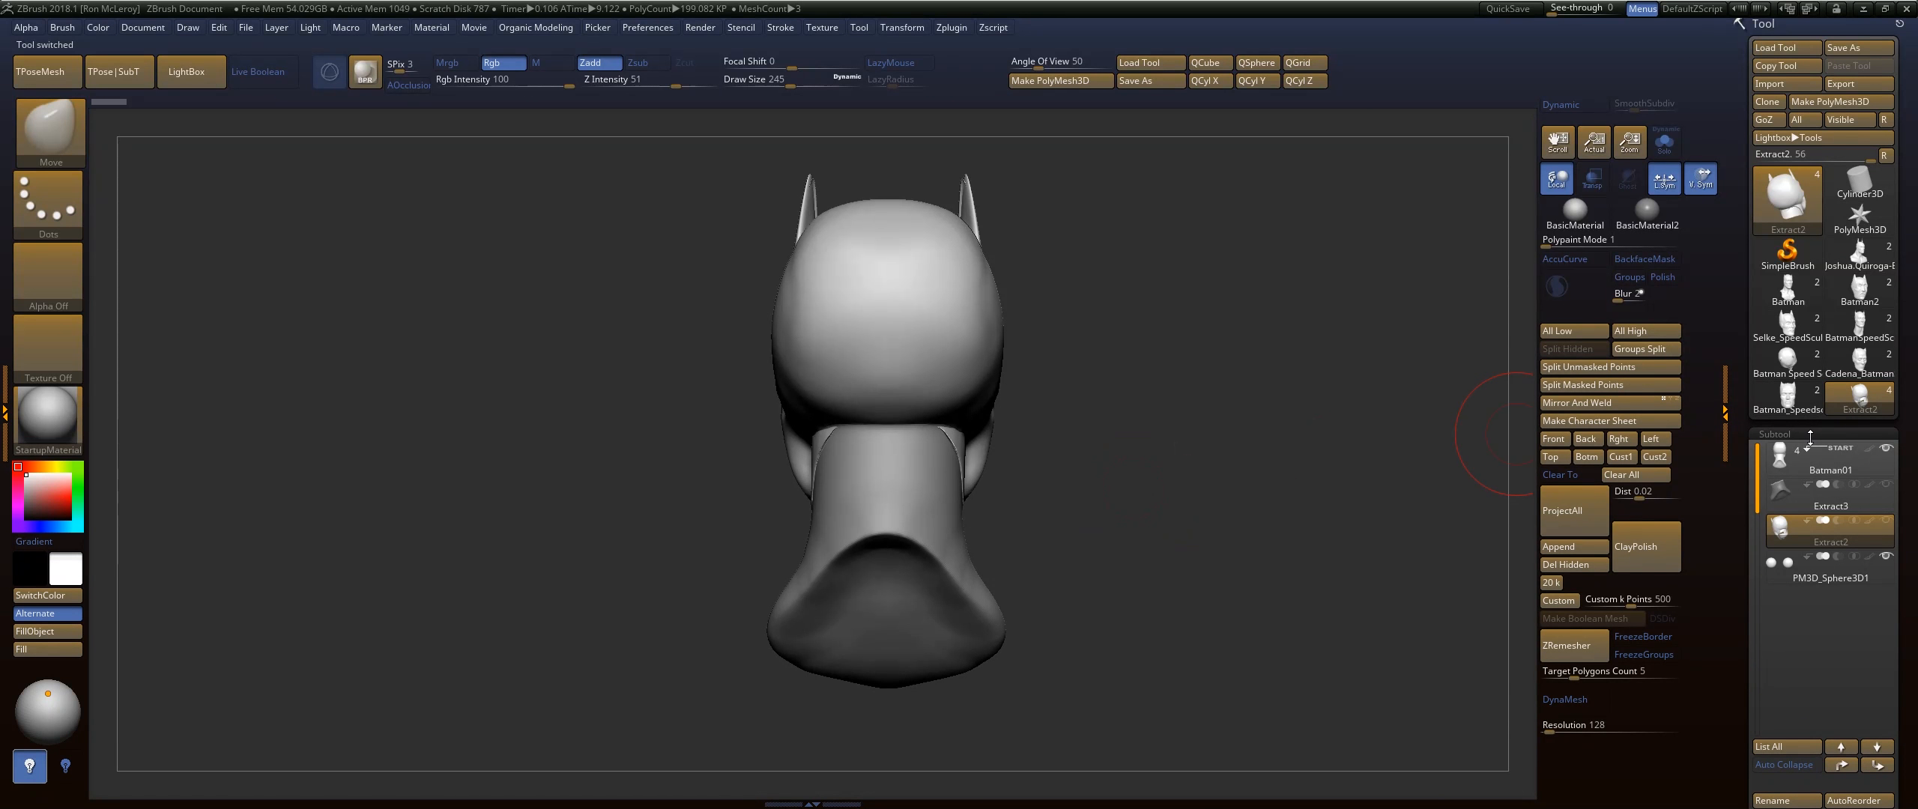
# Turn the Extract2 cowl's preview to face forward and store that orientation
pyautogui.click(1809, 435)
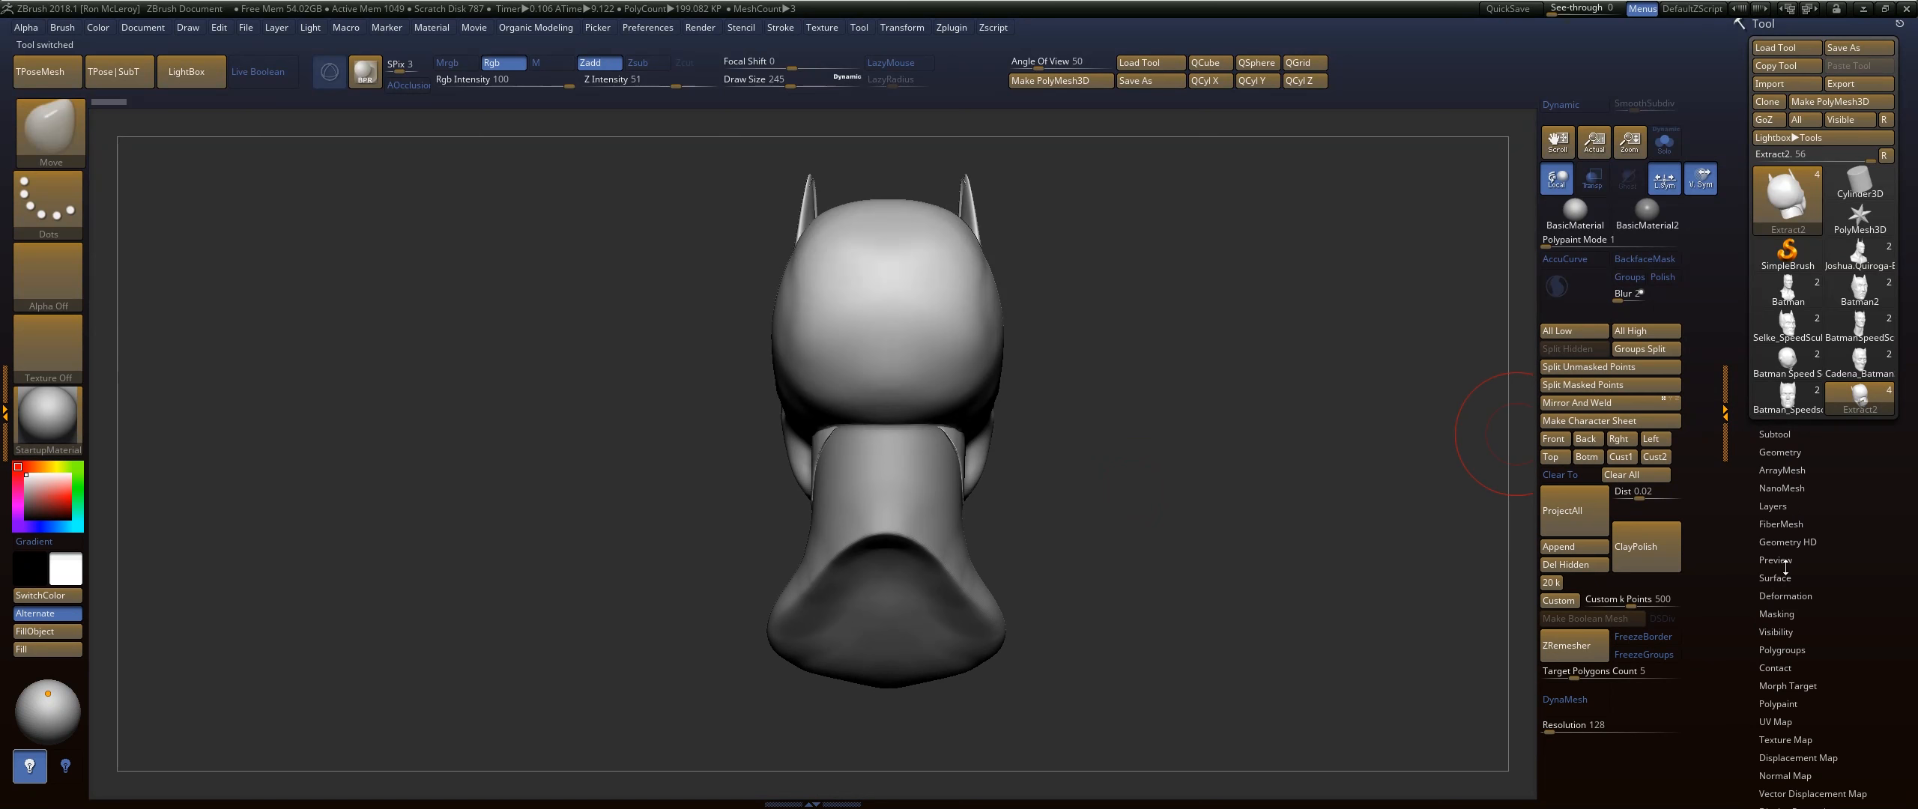
pyautogui.click(1783, 560)
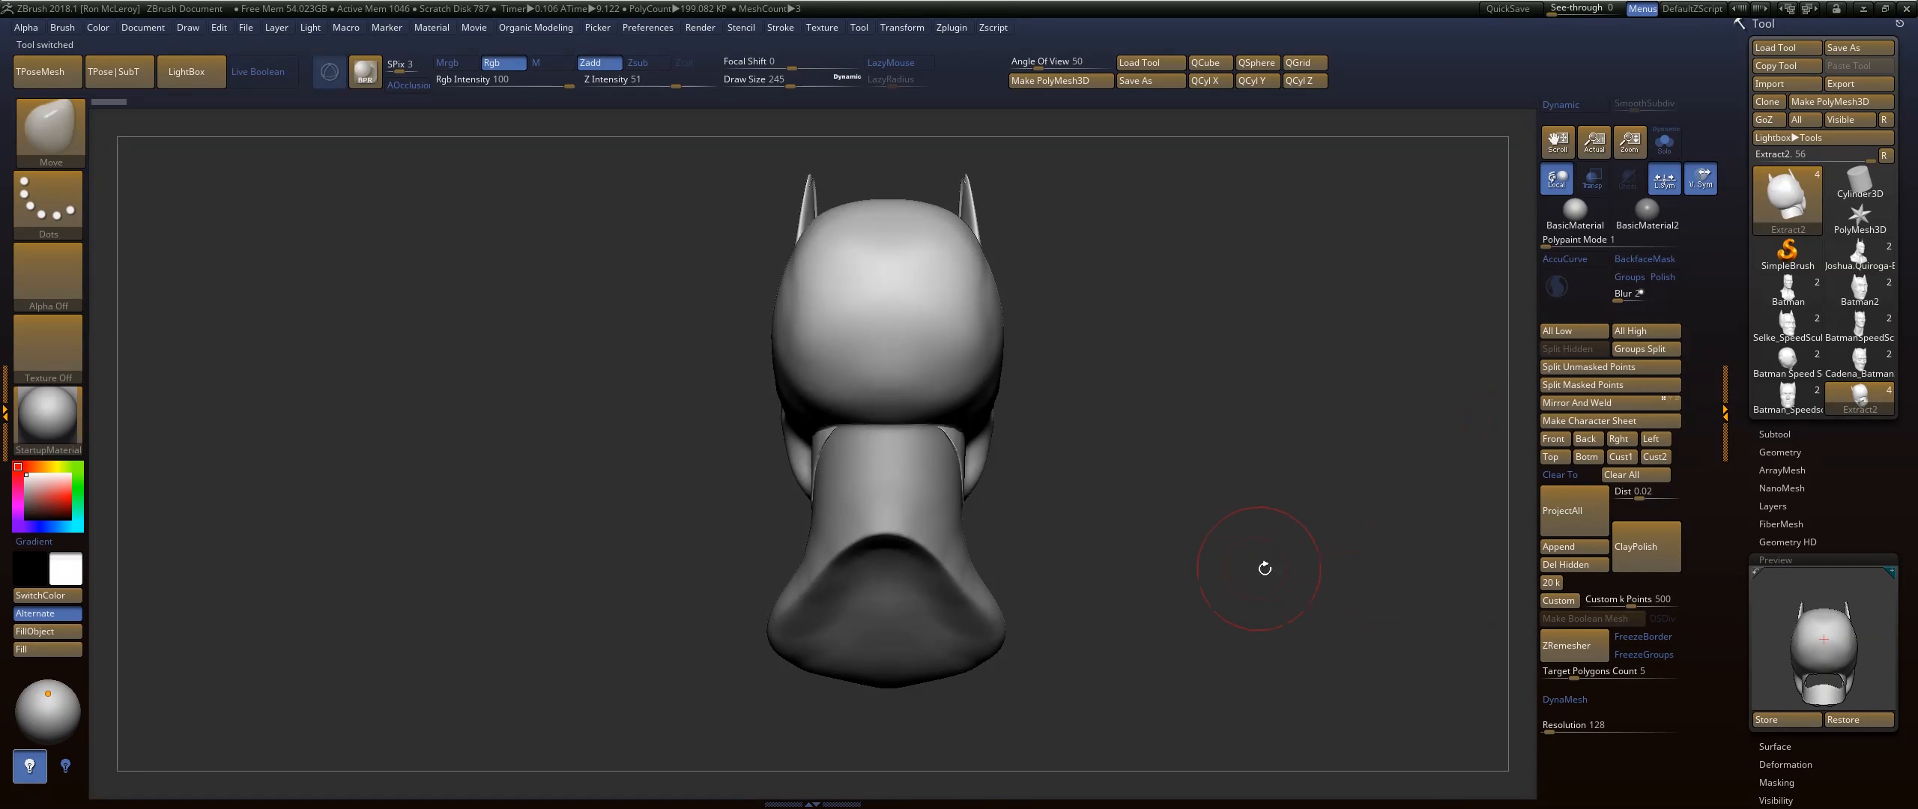
pyautogui.moveTo(1775, 644); pyautogui.dragTo(1781, 708)
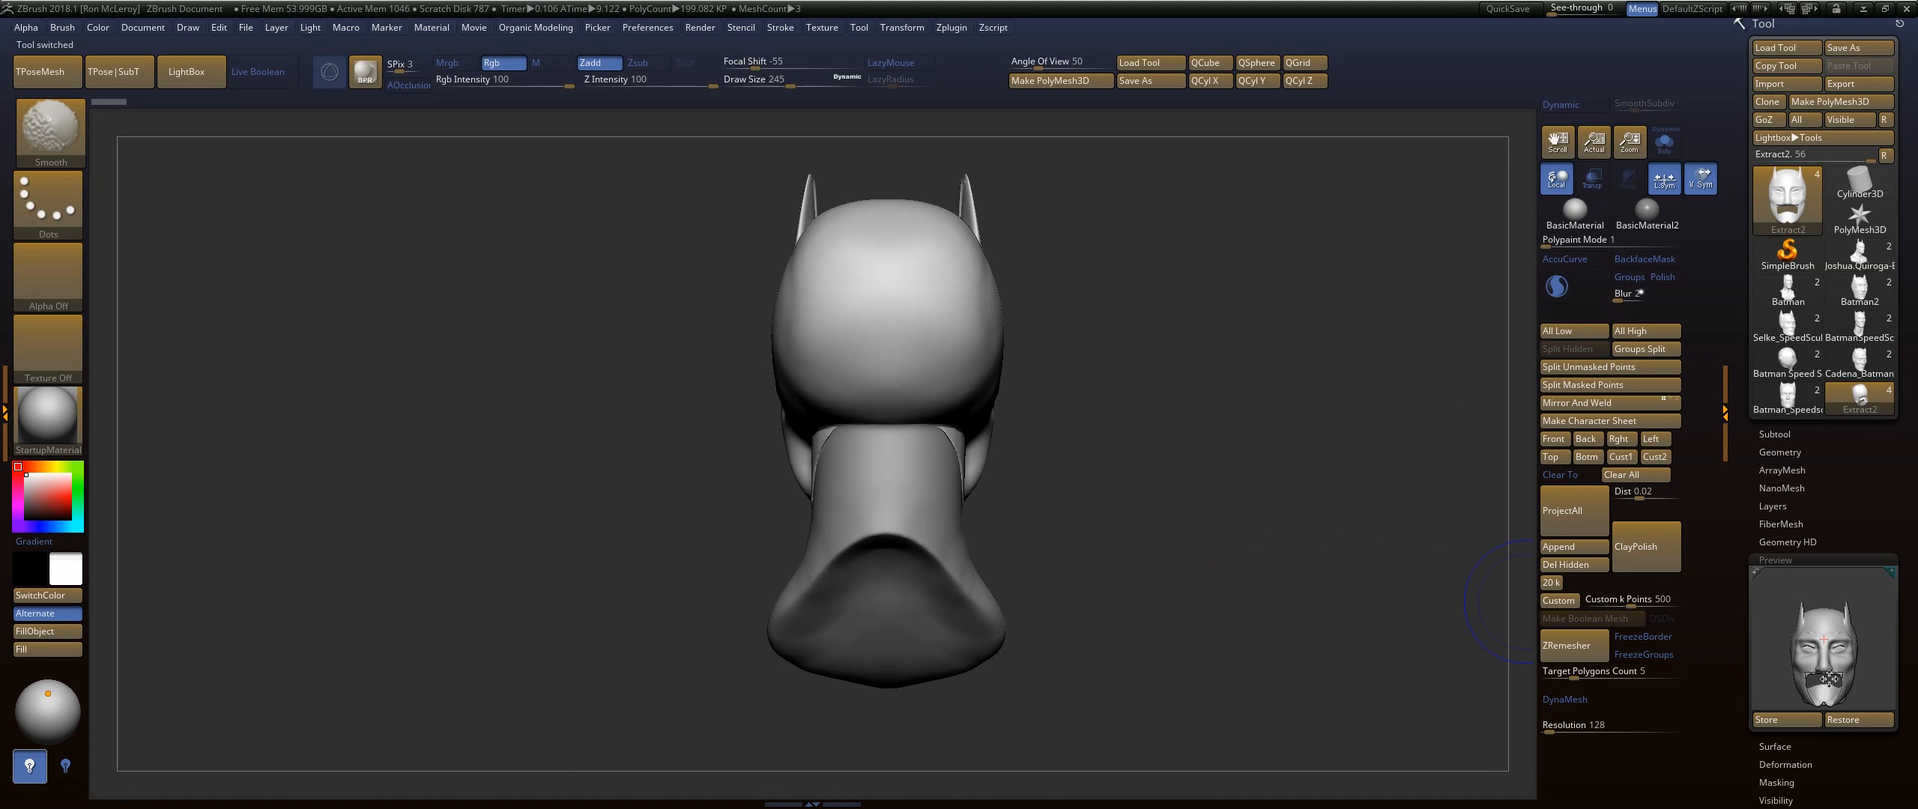
pyautogui.click(1783, 718)
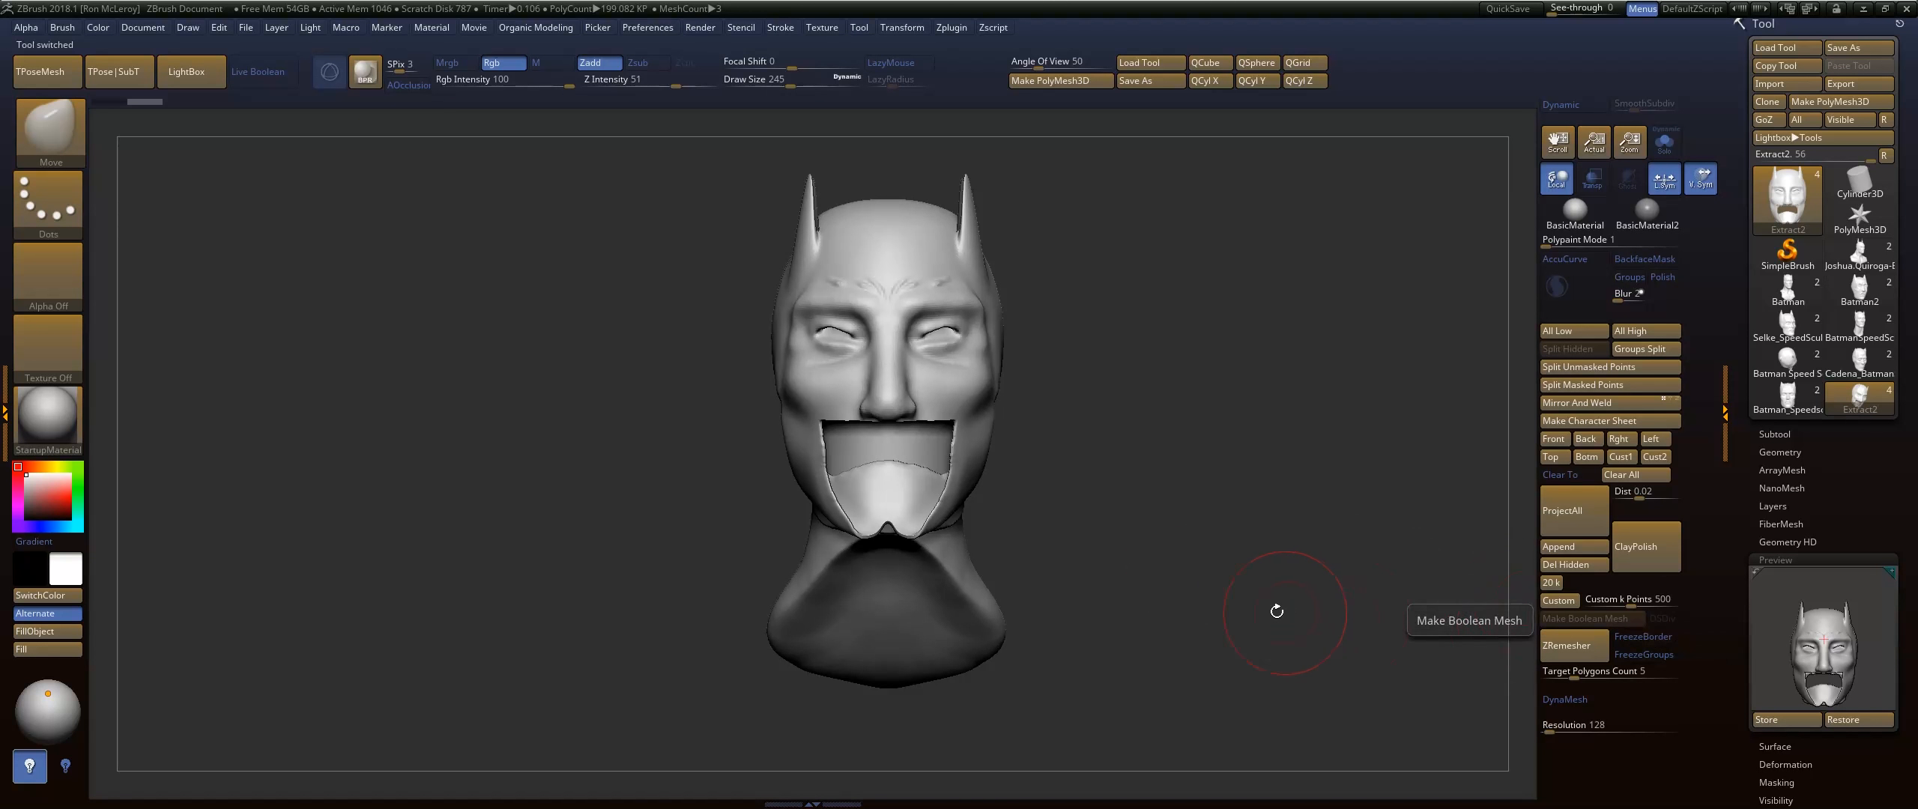
# Select the Extract3 neck subtool, adjust its preview to face forward, and store the orientation
pyautogui.press('n')
pyautogui.moveTo(1094, 675)
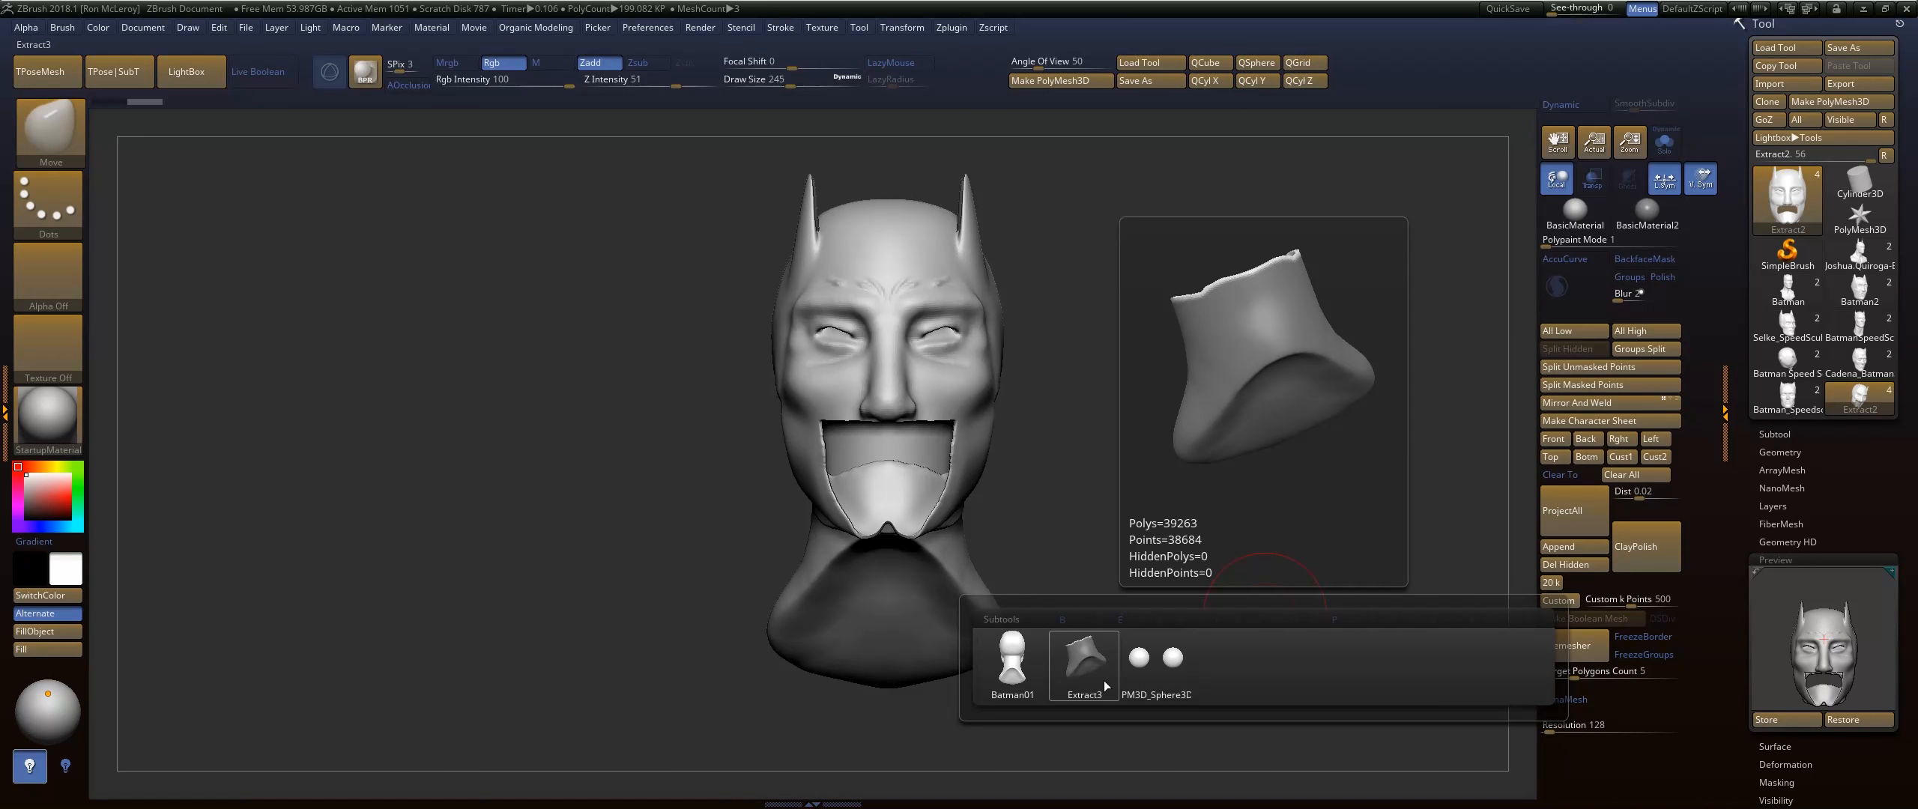
pyautogui.click(1103, 680)
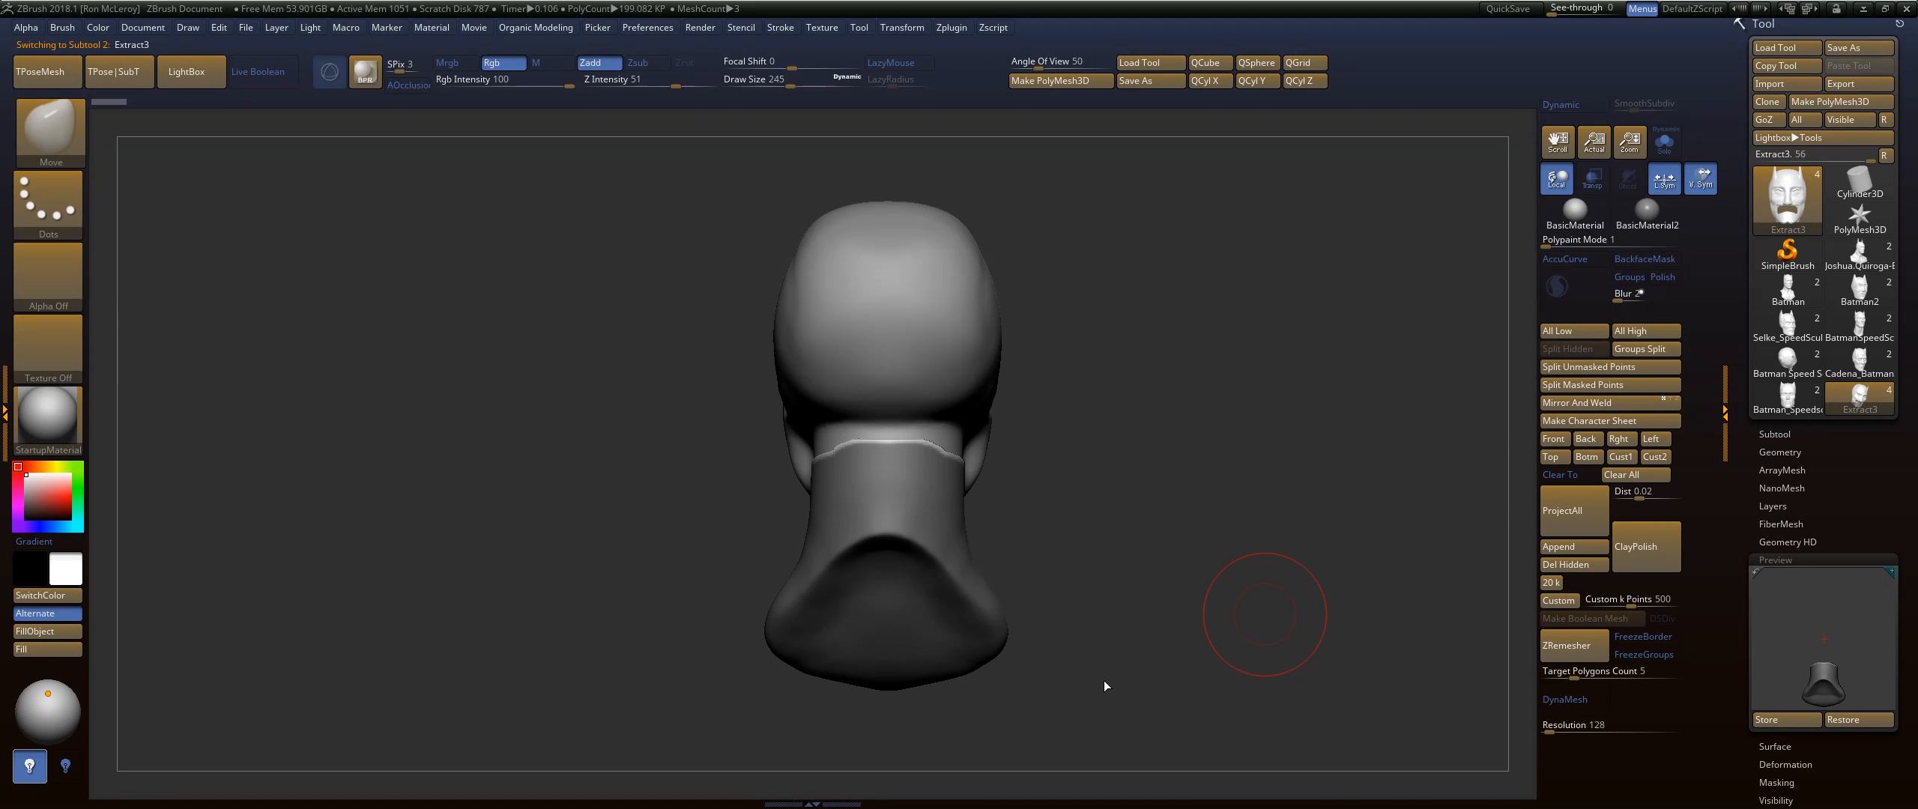
pyautogui.moveTo(1787, 664); pyautogui.dragTo(1784, 727)
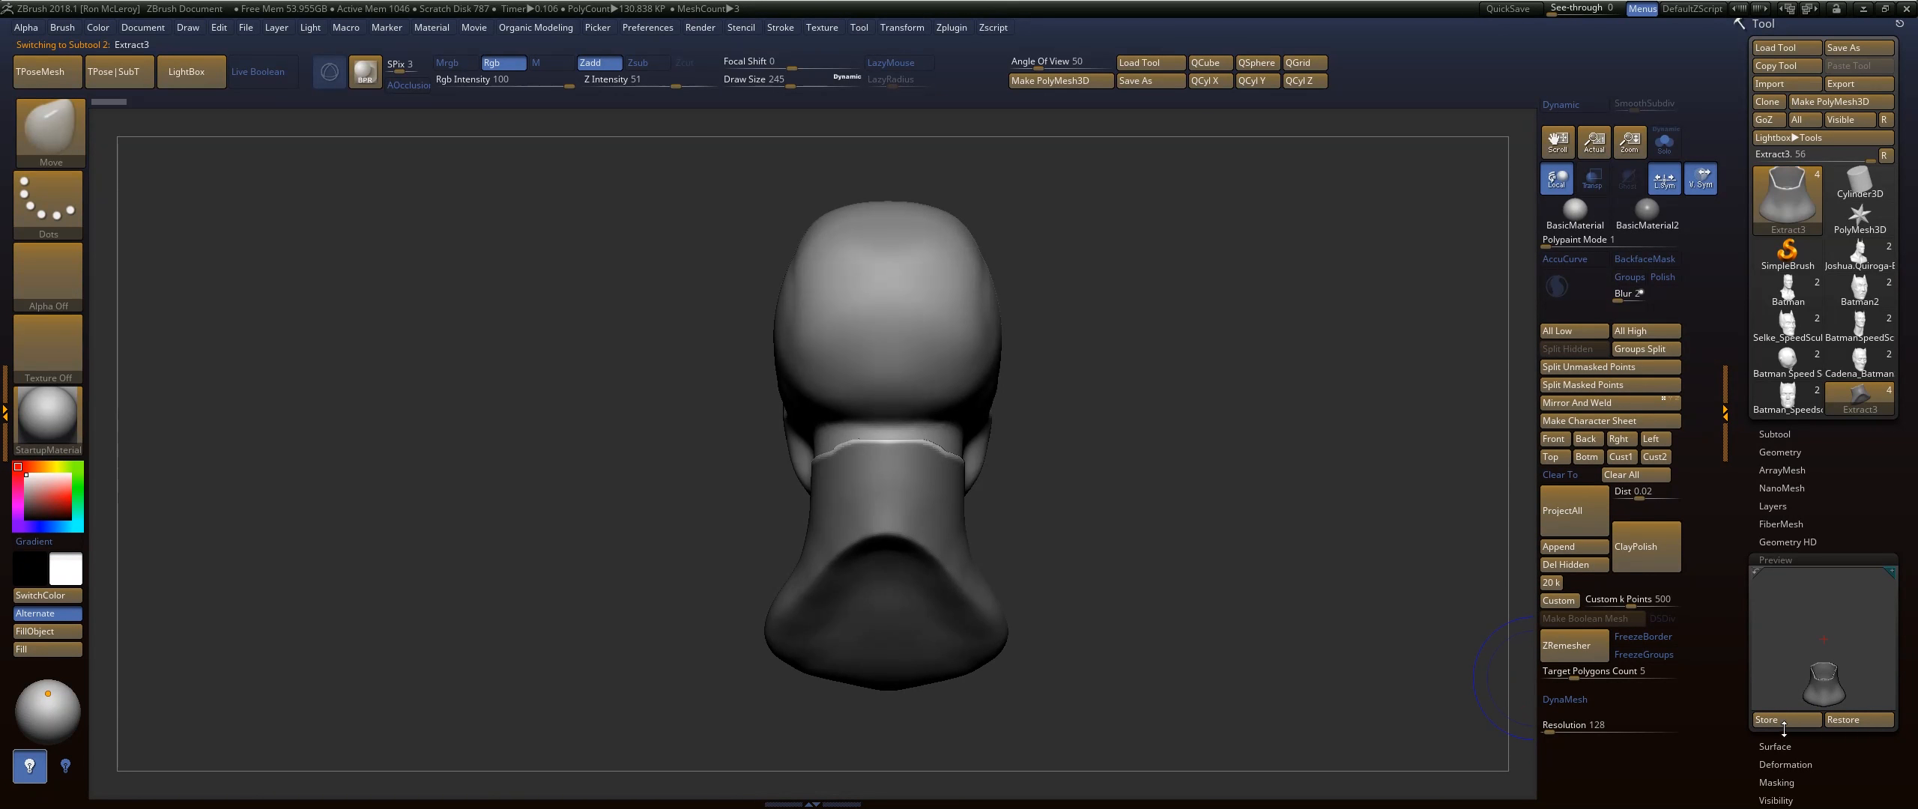
# Show the Extract3 neck and Extract2 cowl together with the Batman01 head
pyautogui.click(1790, 435)
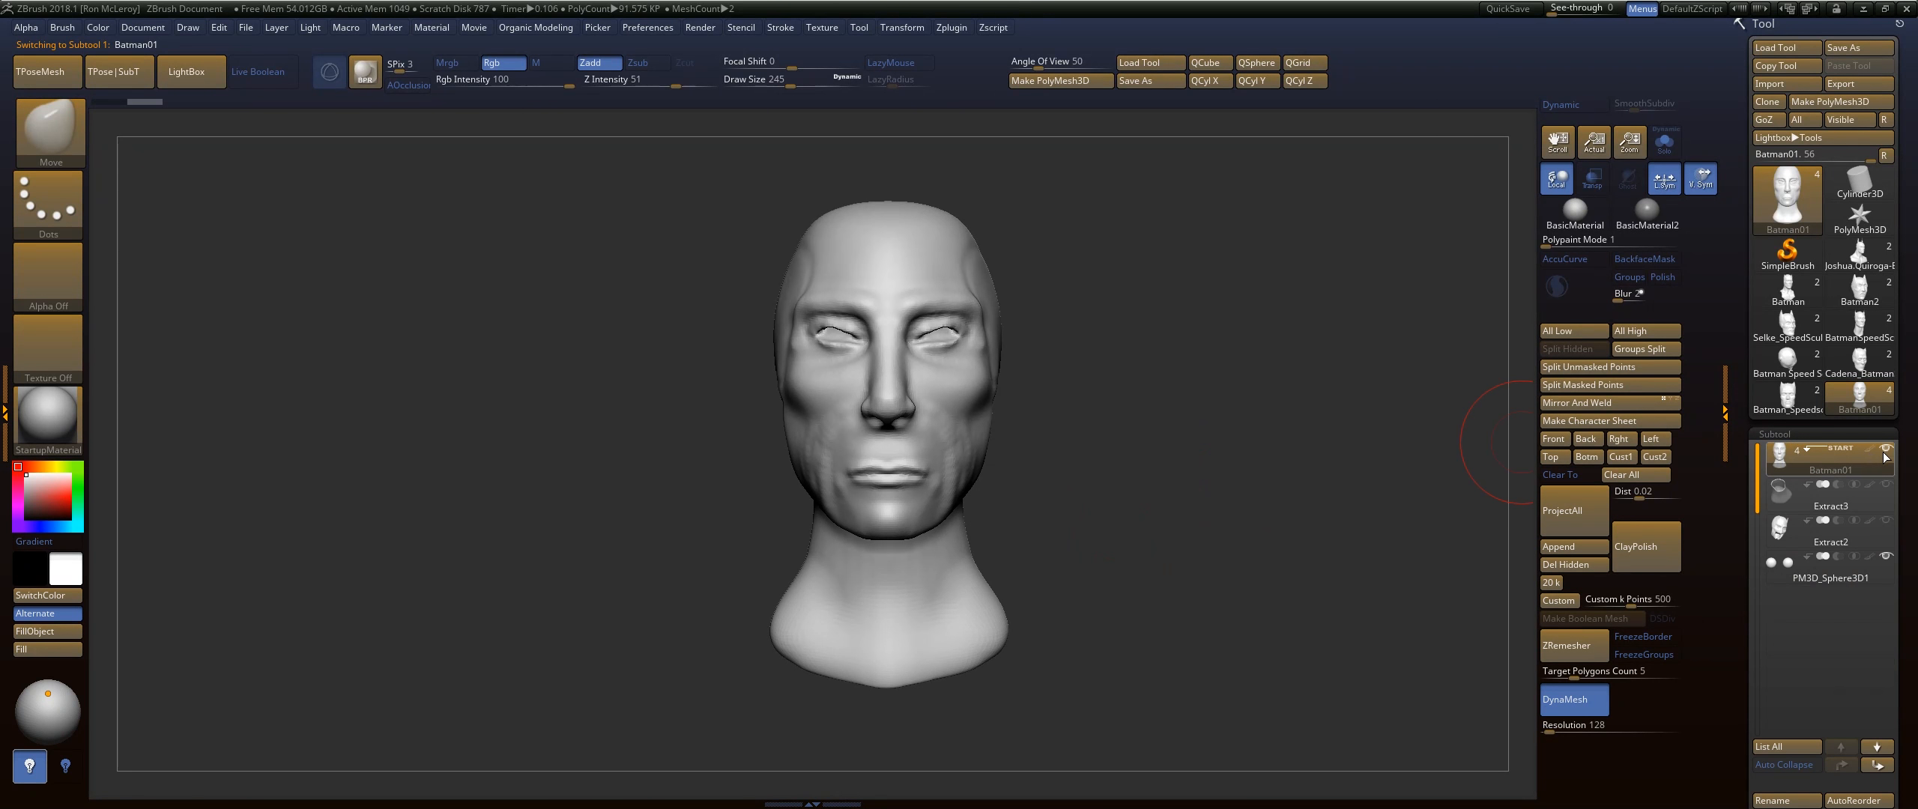
pyautogui.click(1886, 484)
pyautogui.moveTo(1267, 484)
pyautogui.mouseDown()
pyautogui.moveTo(1348, 493)
pyautogui.moveTo(1258, 496)
pyautogui.mouseUp()
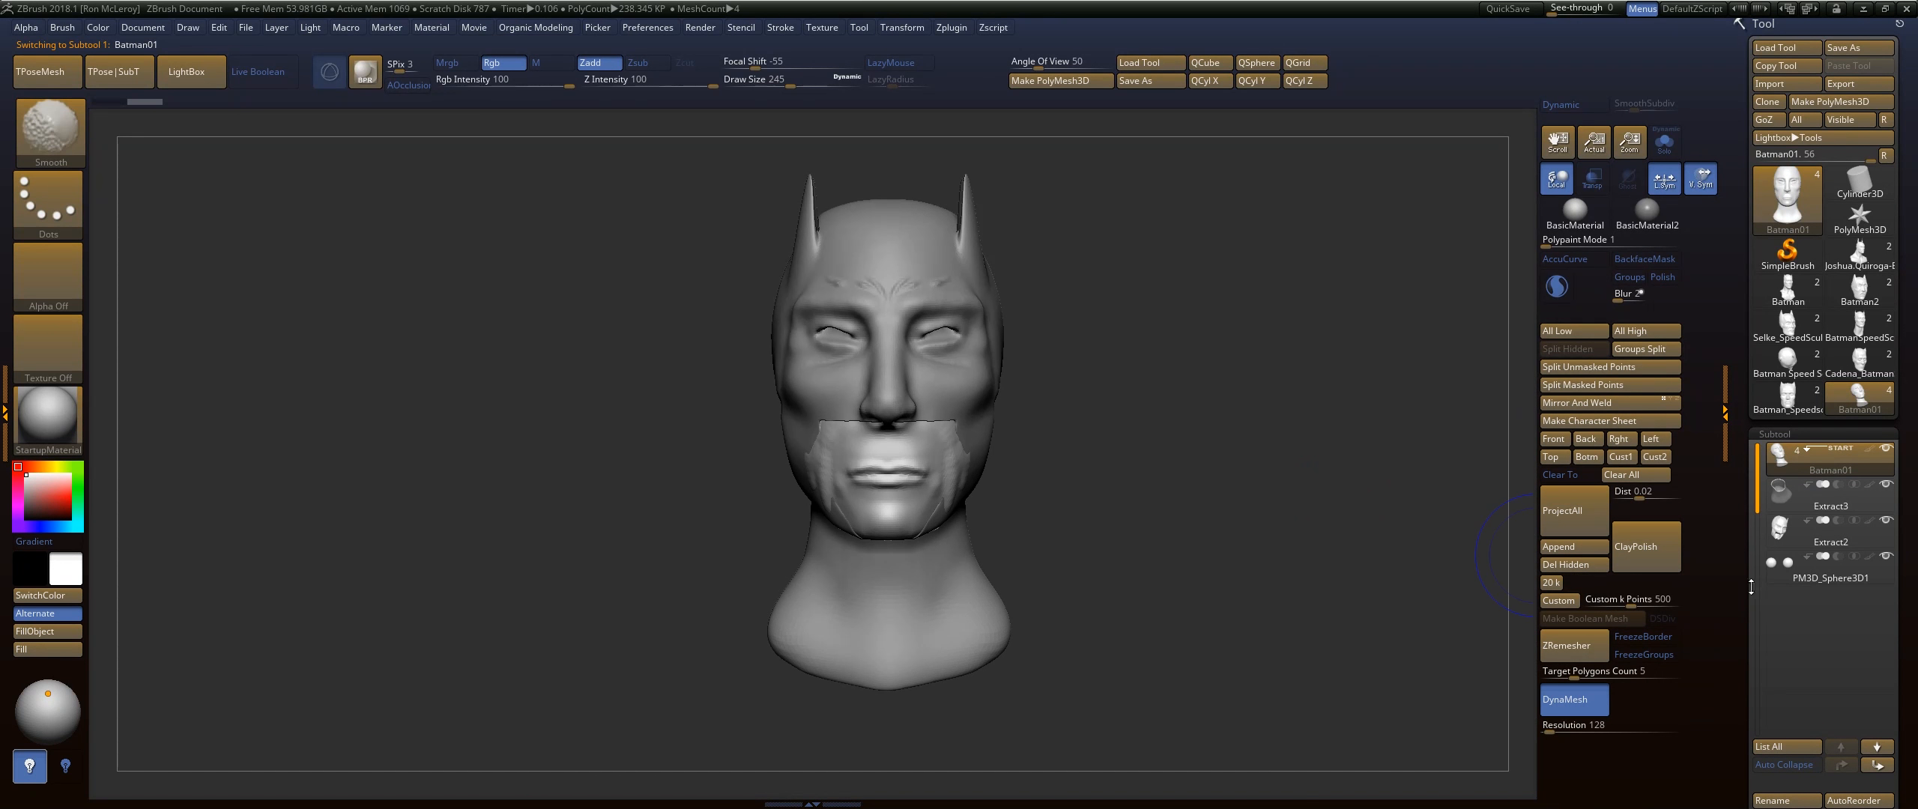
# Select the PM3D_Sphere3D1 eyeballs subtool and store its front-facing preview
pyautogui.click(1820, 580)
pyautogui.click(1784, 433)
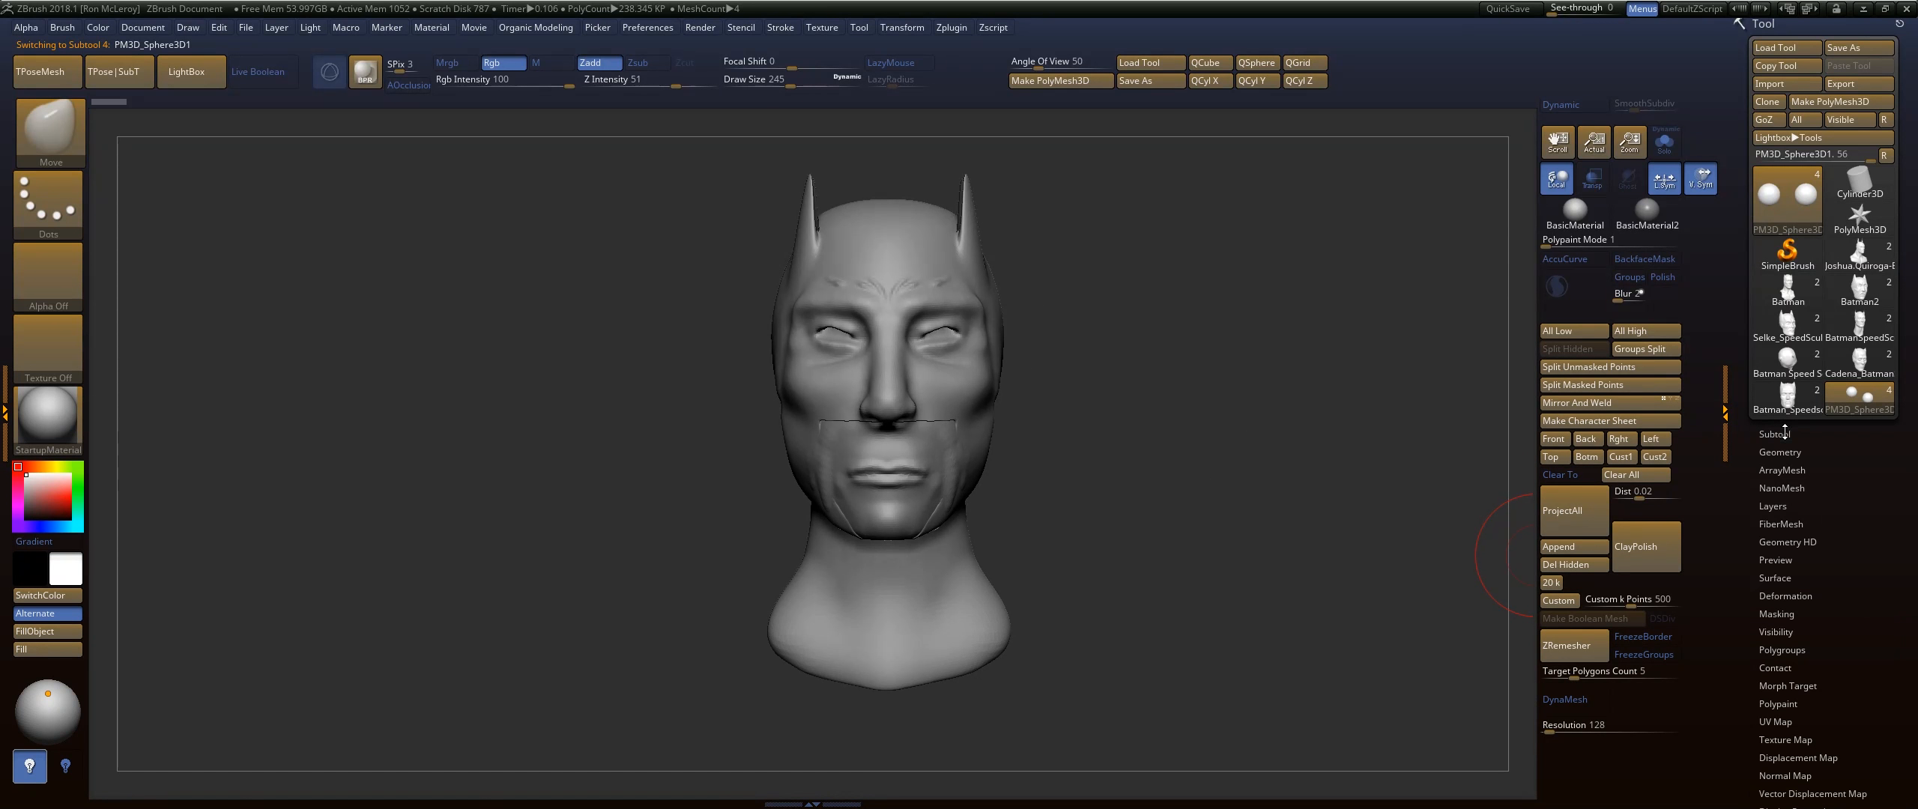
pyautogui.click(1784, 560)
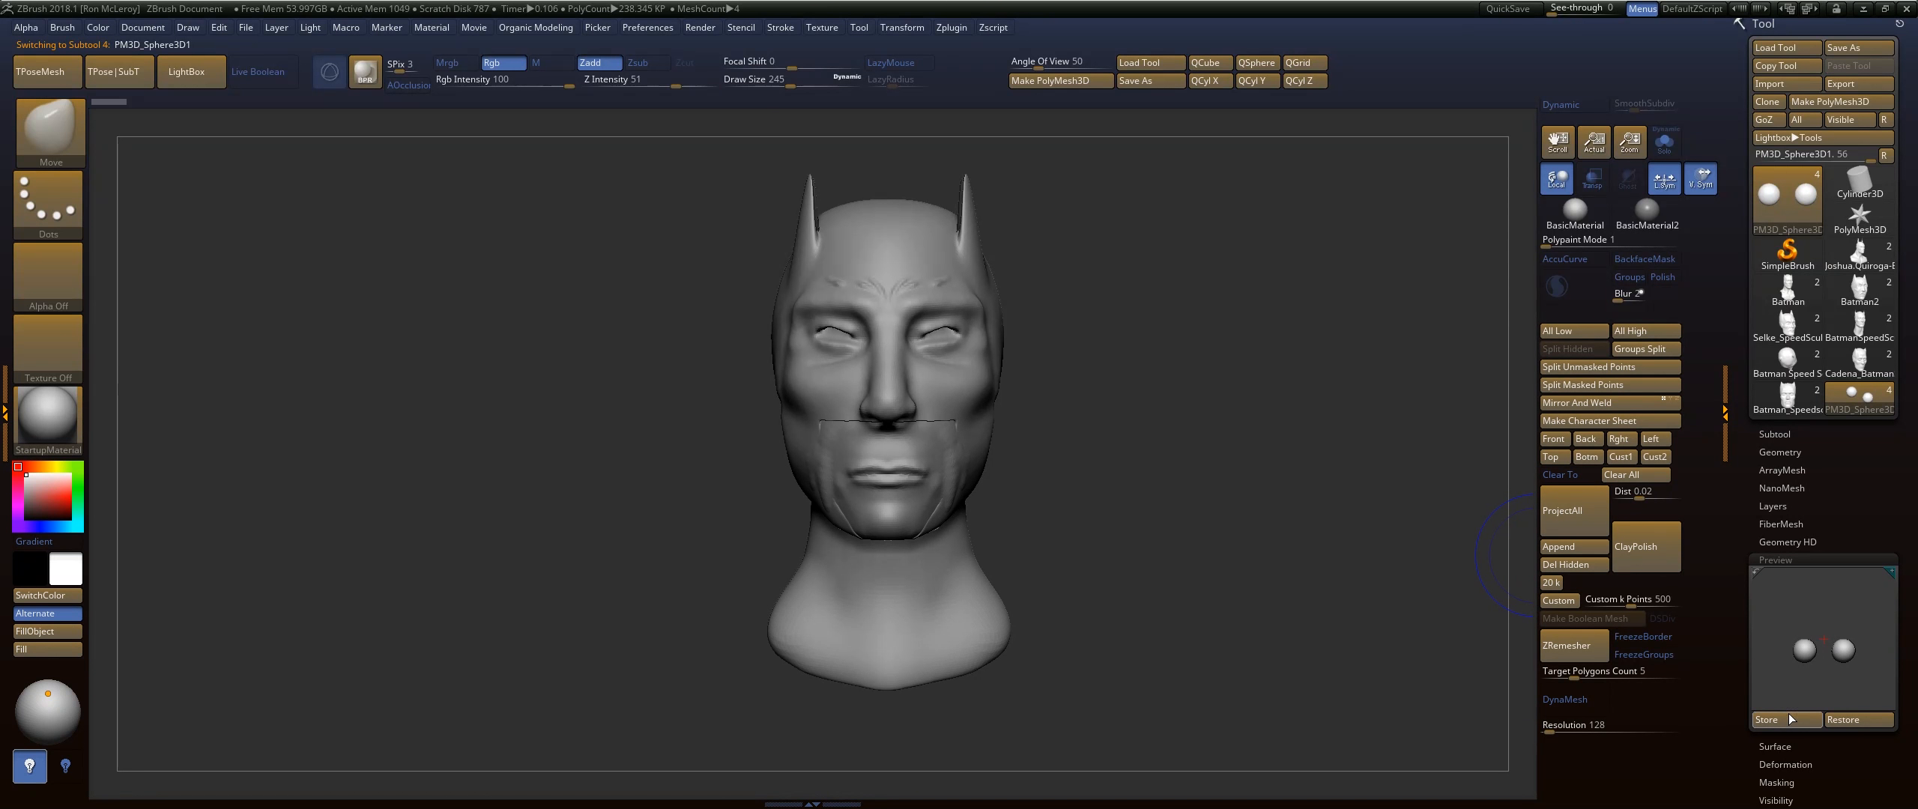
# Delete the Extract2 cowl subtool
pyautogui.moveTo(1143, 500); pyautogui.dragTo(1153, 478)
pyautogui.moveTo(1318, 427); pyautogui.dragTo(1681, 545)
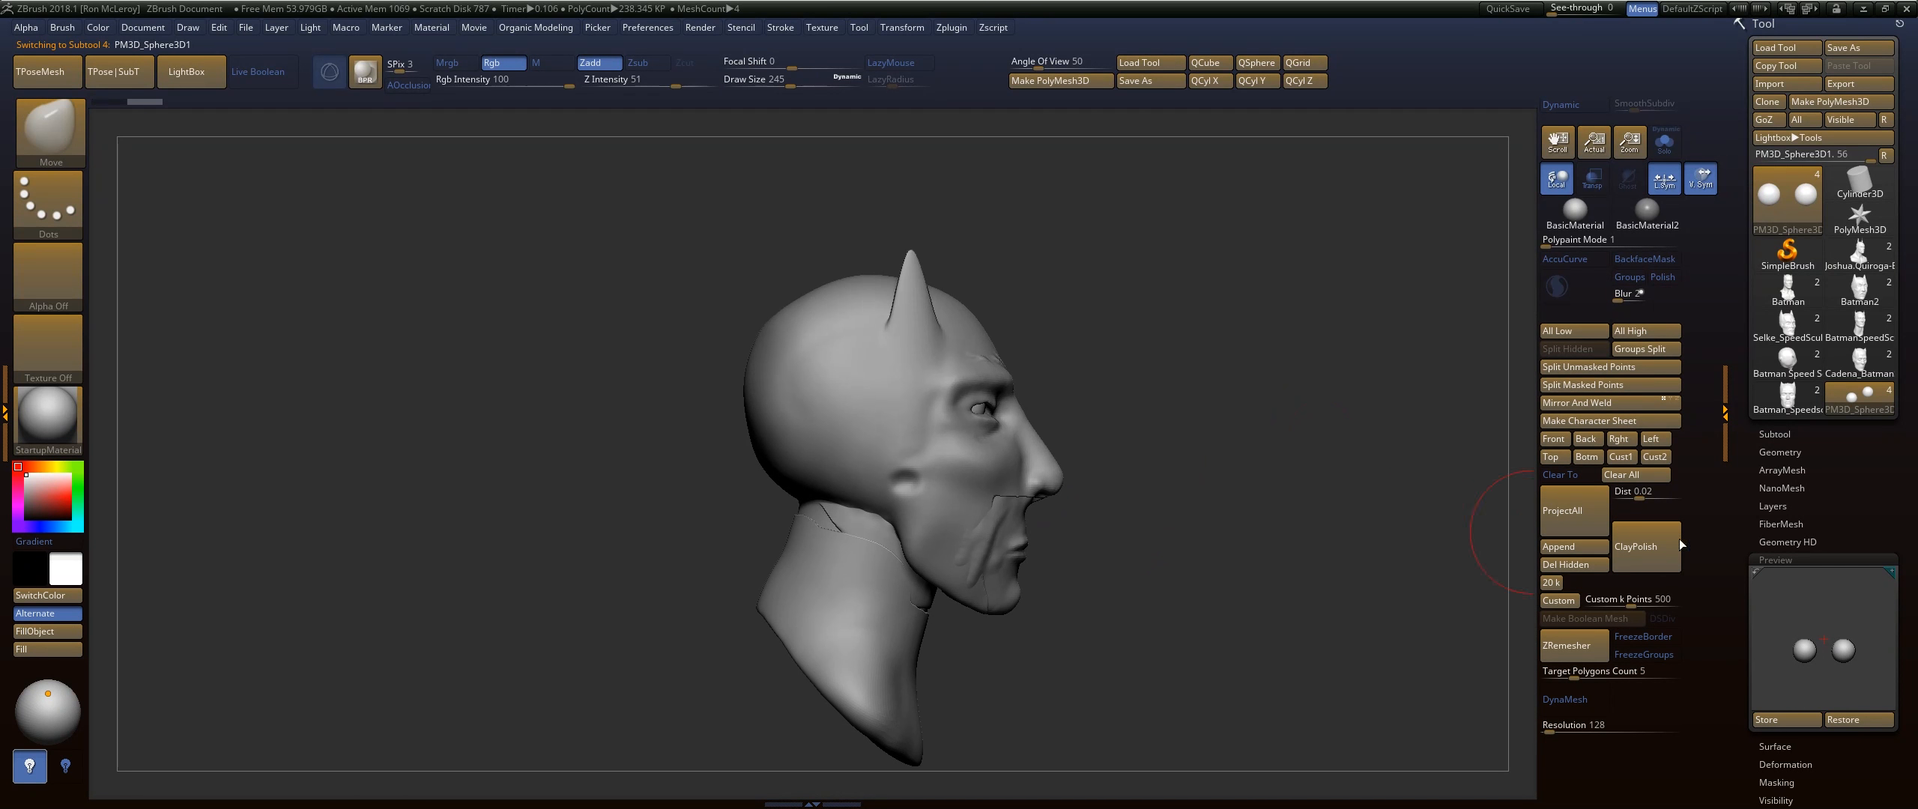
pyautogui.click(1795, 434)
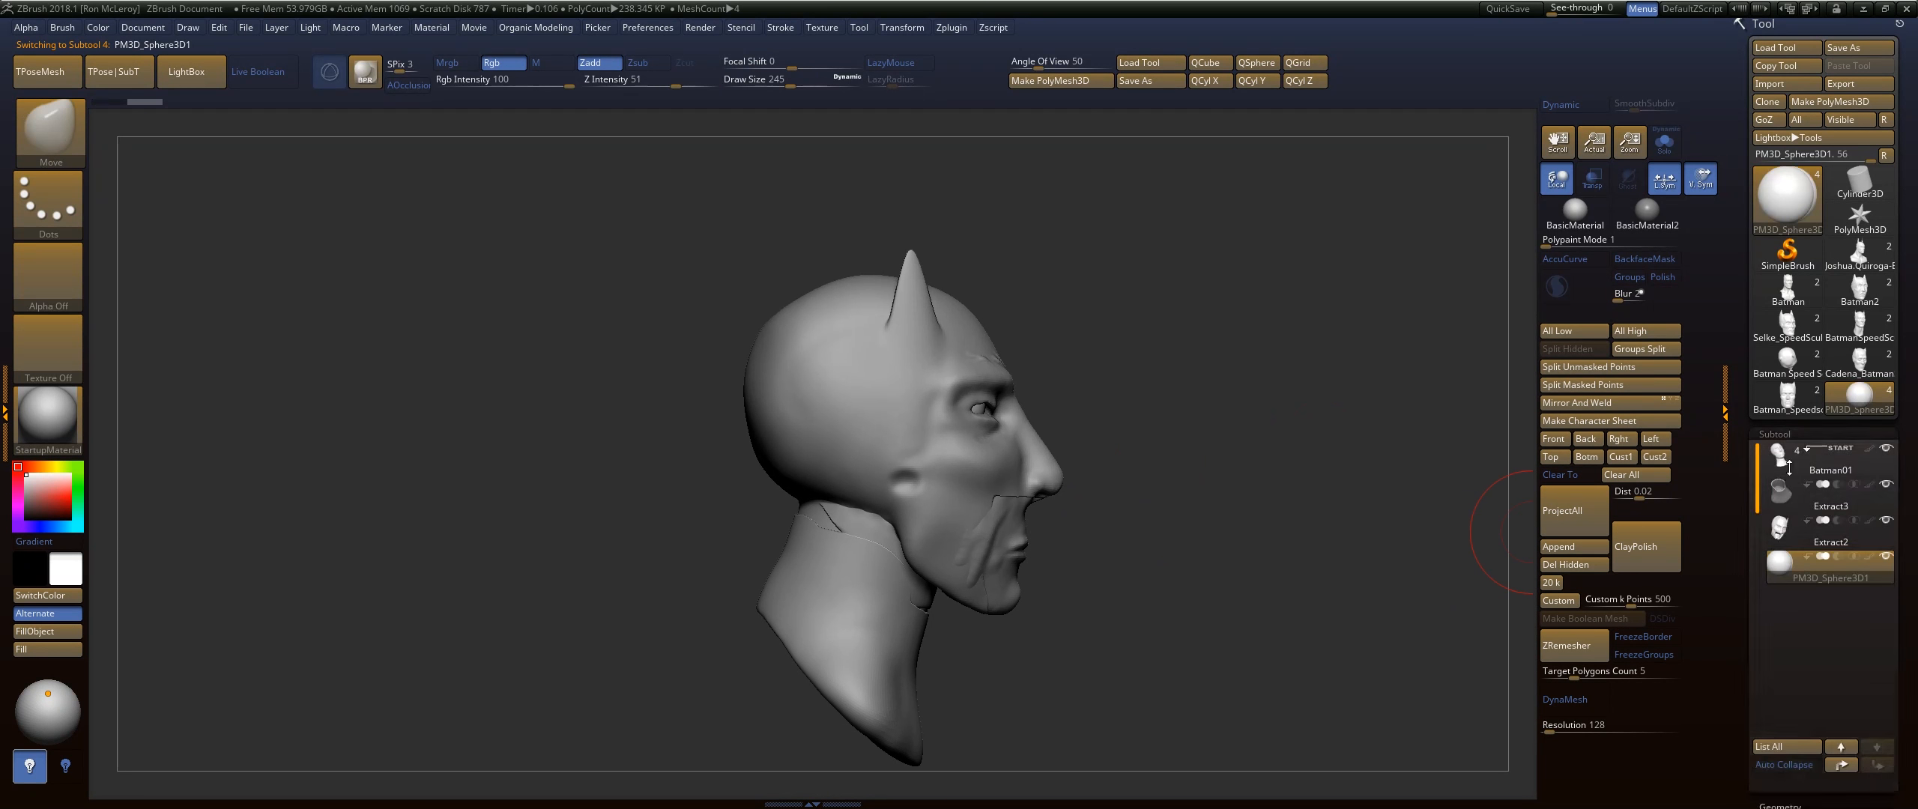
pyautogui.click(1837, 552)
pyautogui.moveTo(1891, 597); pyautogui.dragTo(1891, 495)
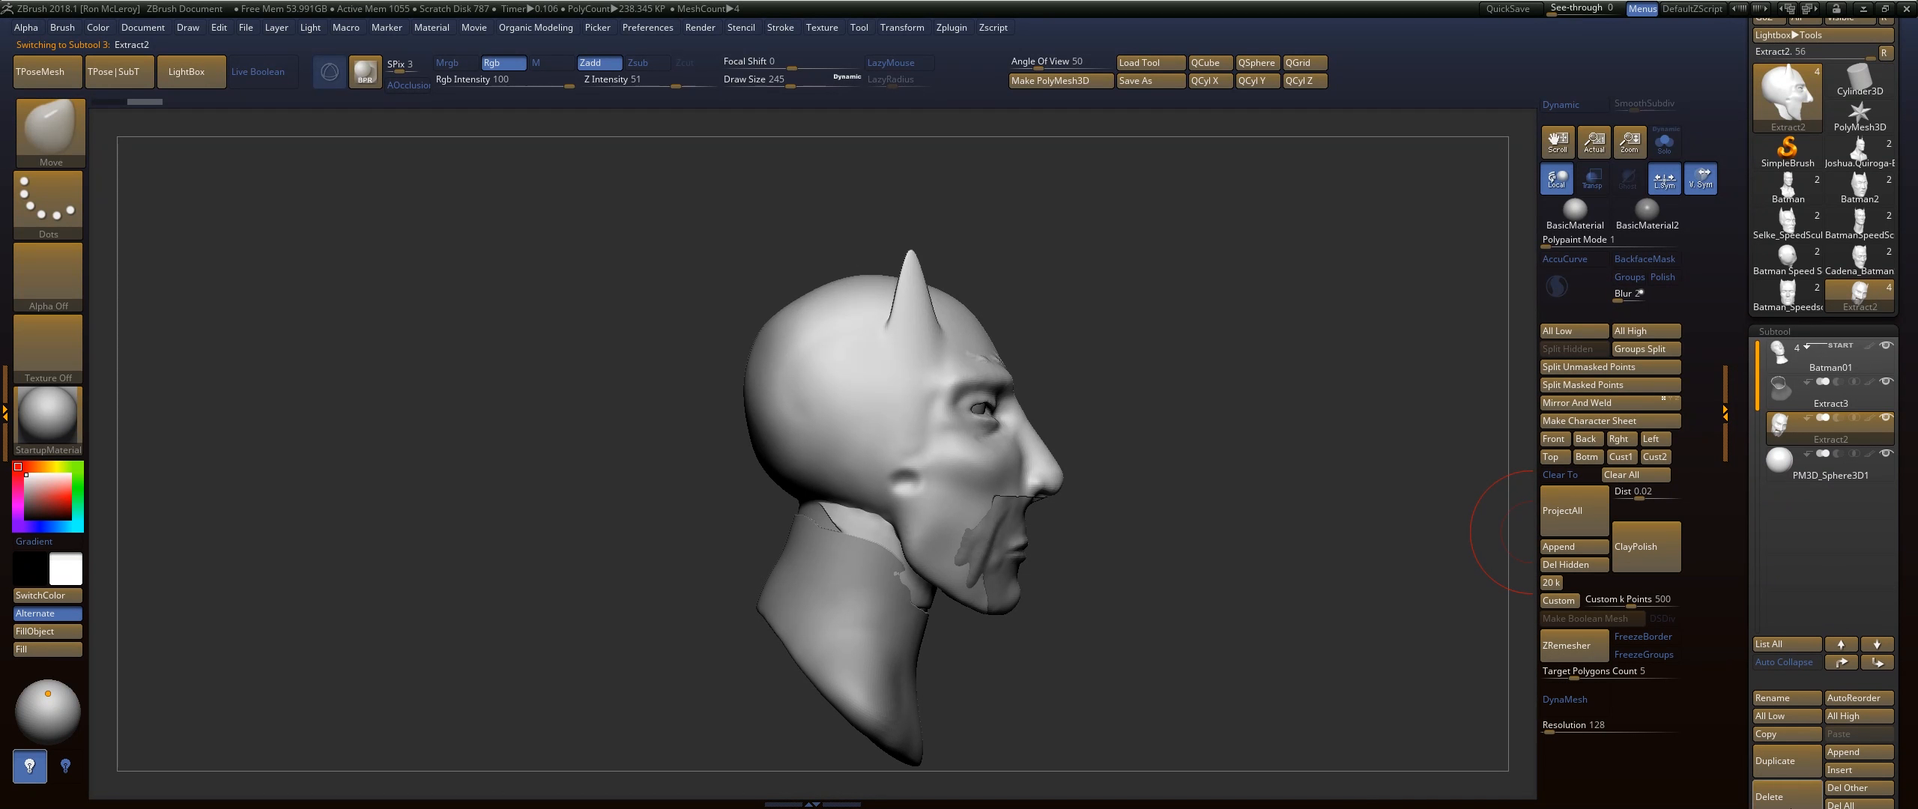
pyautogui.click(1788, 802)
pyautogui.click(1643, 790)
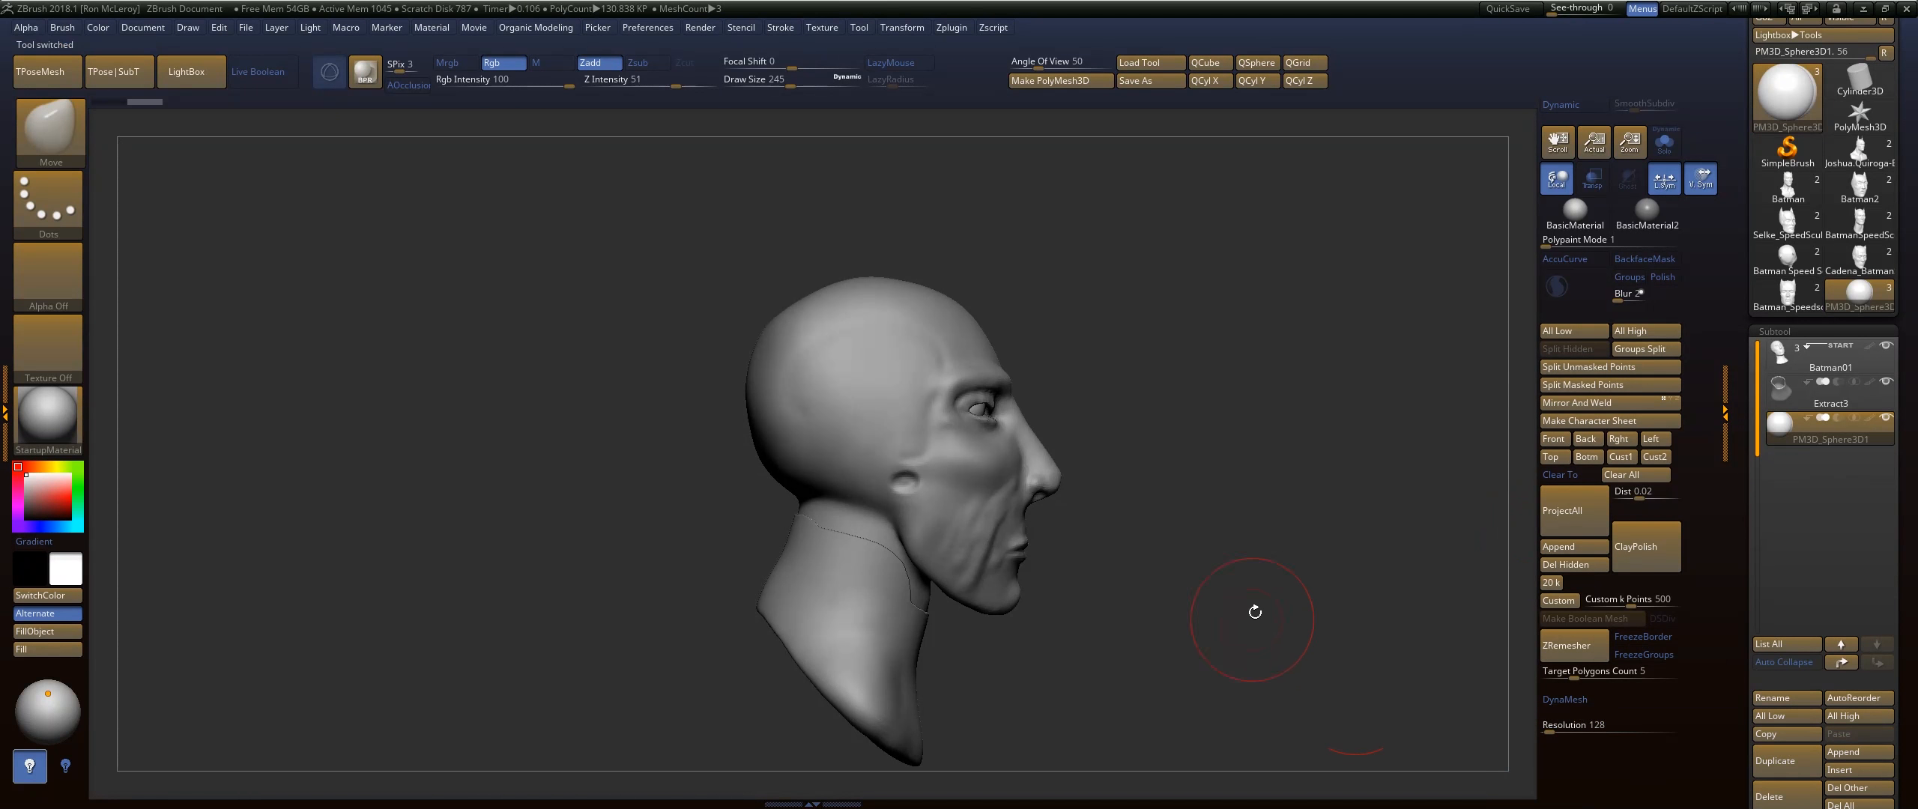
# Delete the Extract3 neck subtool so that only the Batman01 head and the eyeballs are left
pyautogui.moveTo(1317, 511); pyautogui.dragTo(1192, 564)
pyautogui.keyDown('alt'); pyautogui.moveTo(1221, 476); pyautogui.dragTo(1260, 324); pyautogui.keyUp('alt')
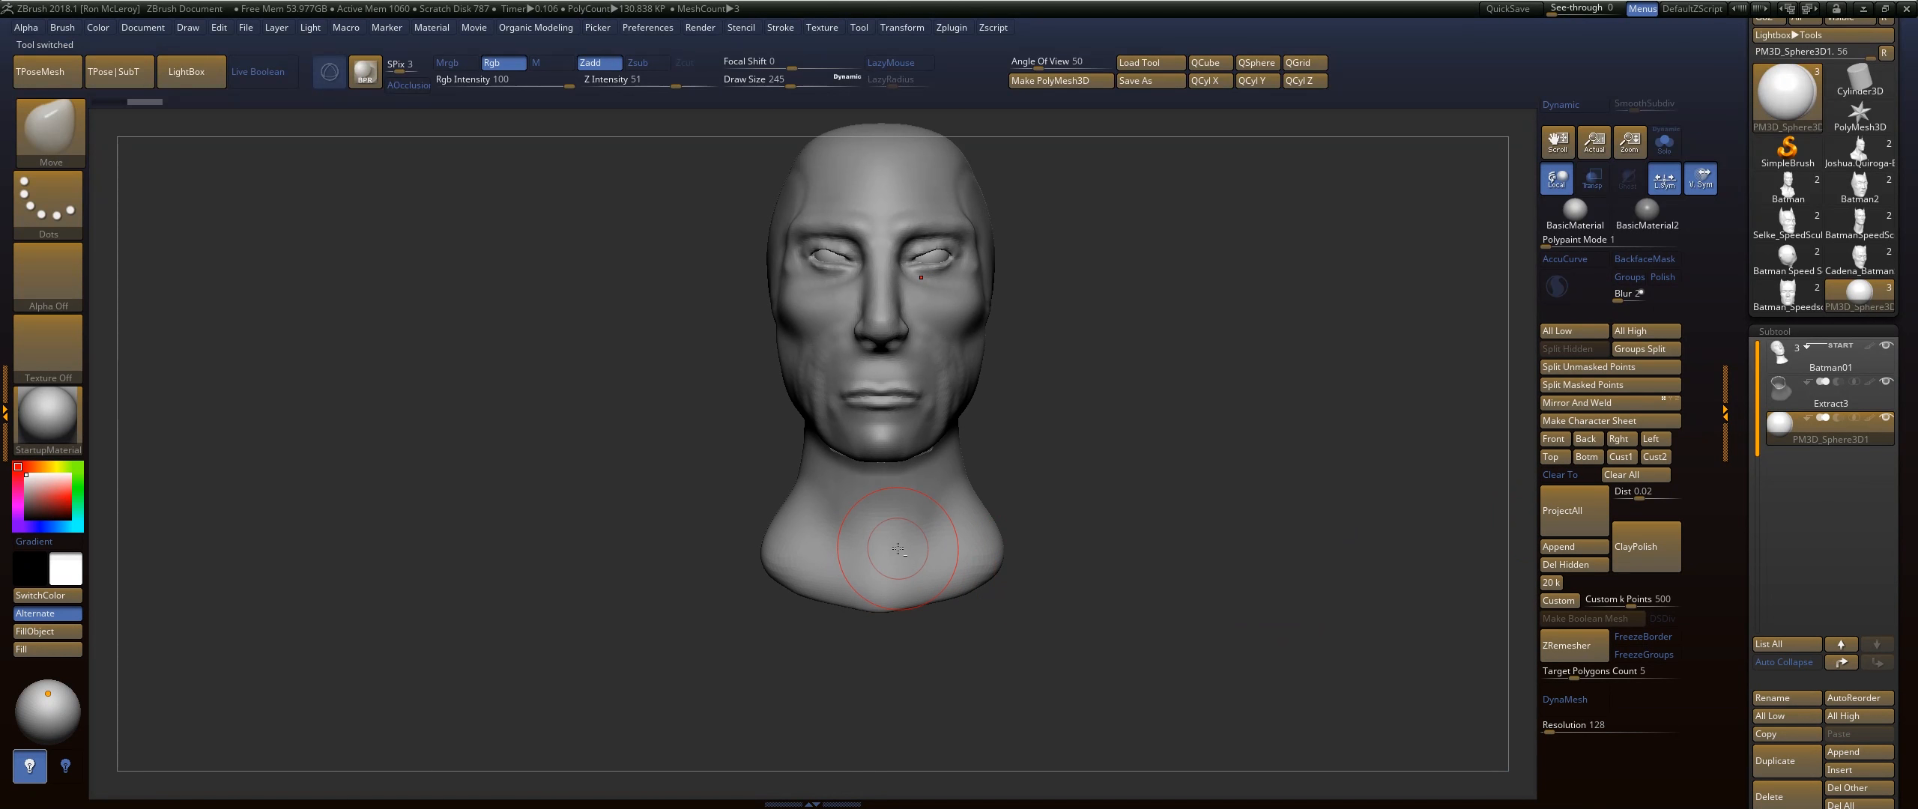
pyautogui.keyDown('alt'); pyautogui.click(913, 563); pyautogui.keyUp('alt')
pyautogui.click(1767, 788)
pyautogui.click(1648, 787)
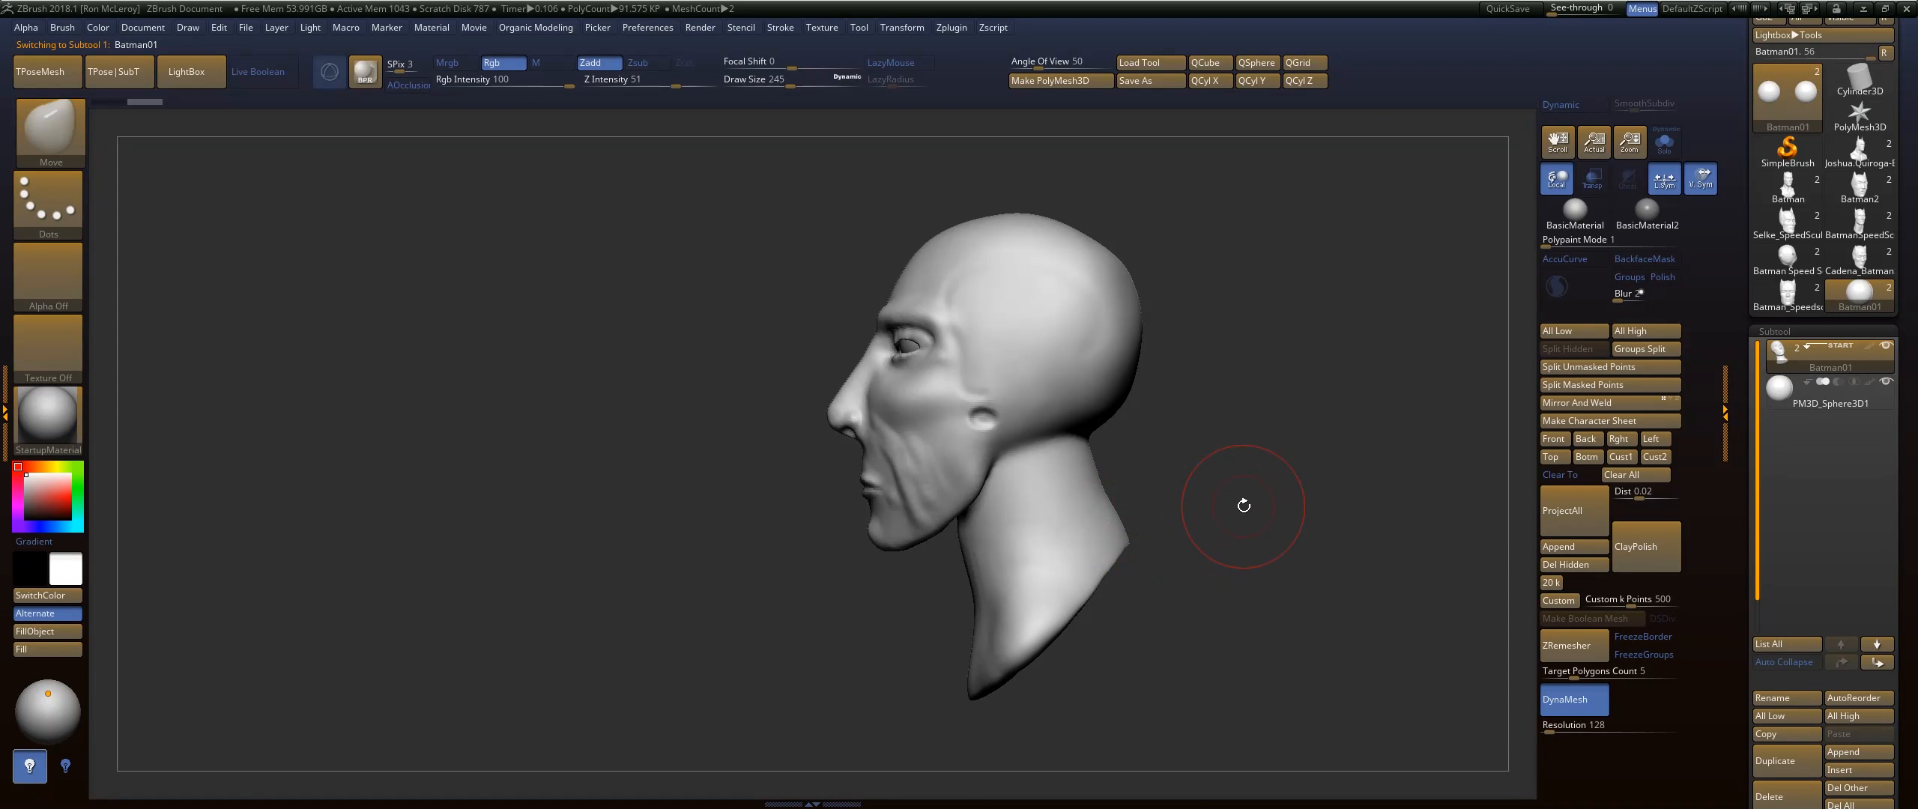
# Sculpt the neck area beside its base with the FormSoft brush and remesh the Batman01 head with DynaMesh
pyautogui.moveTo(1188, 428); pyautogui.dragTo(1137, 231)
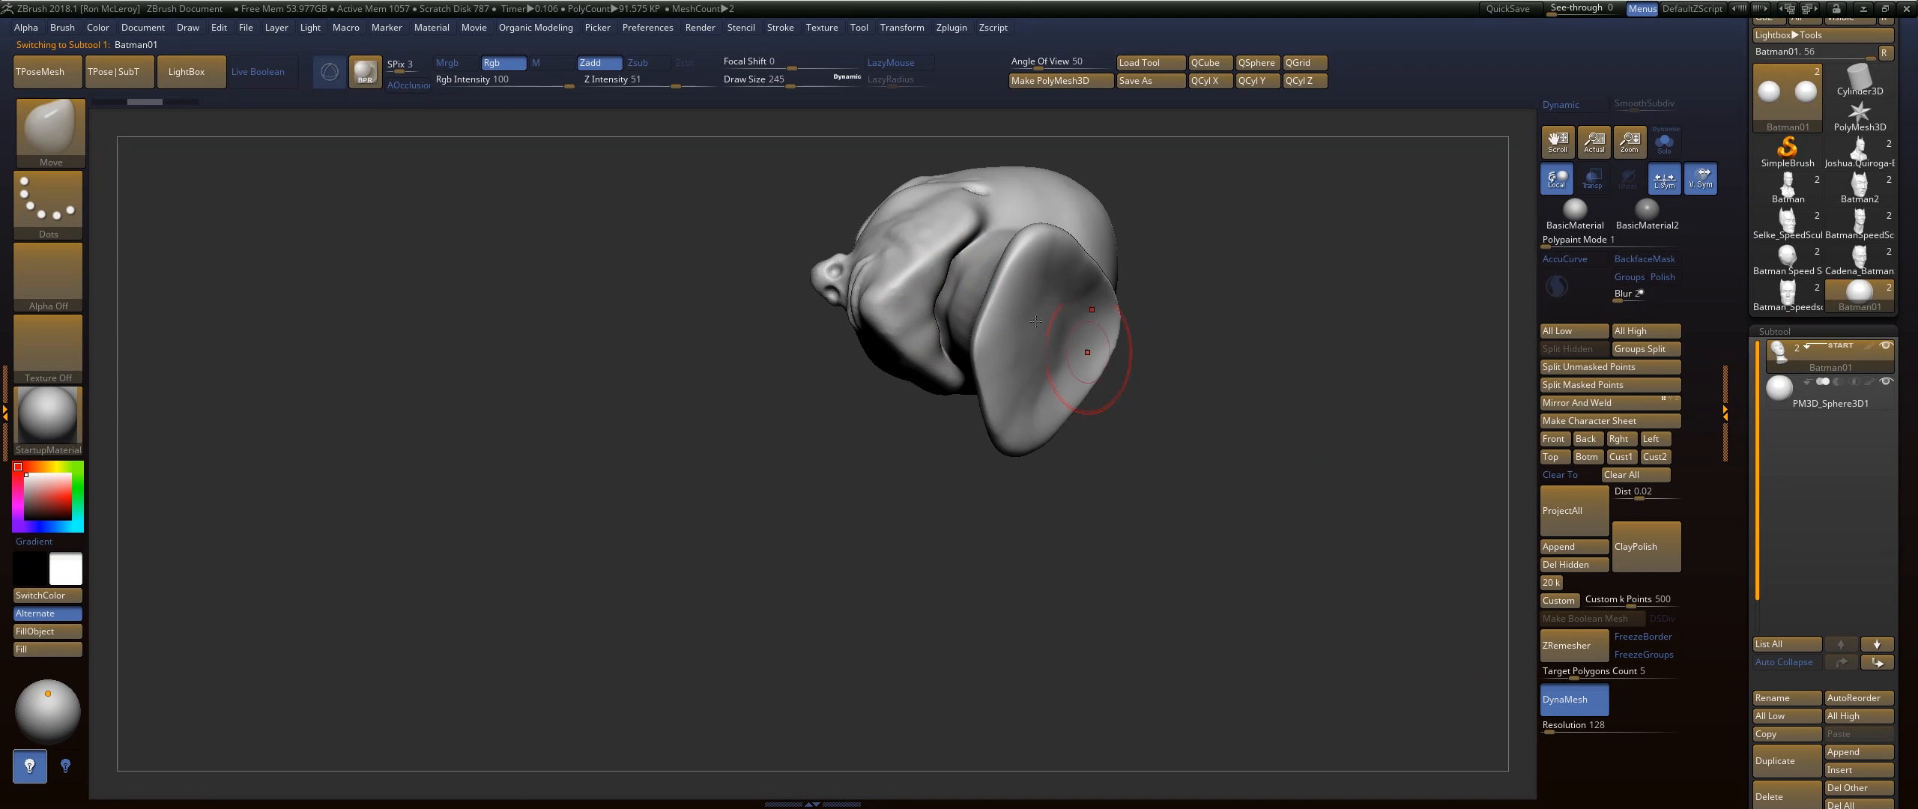
pyautogui.press('b')
pyautogui.press('s')
pyautogui.press('b')
pyautogui.press('f')
pyautogui.press('s')
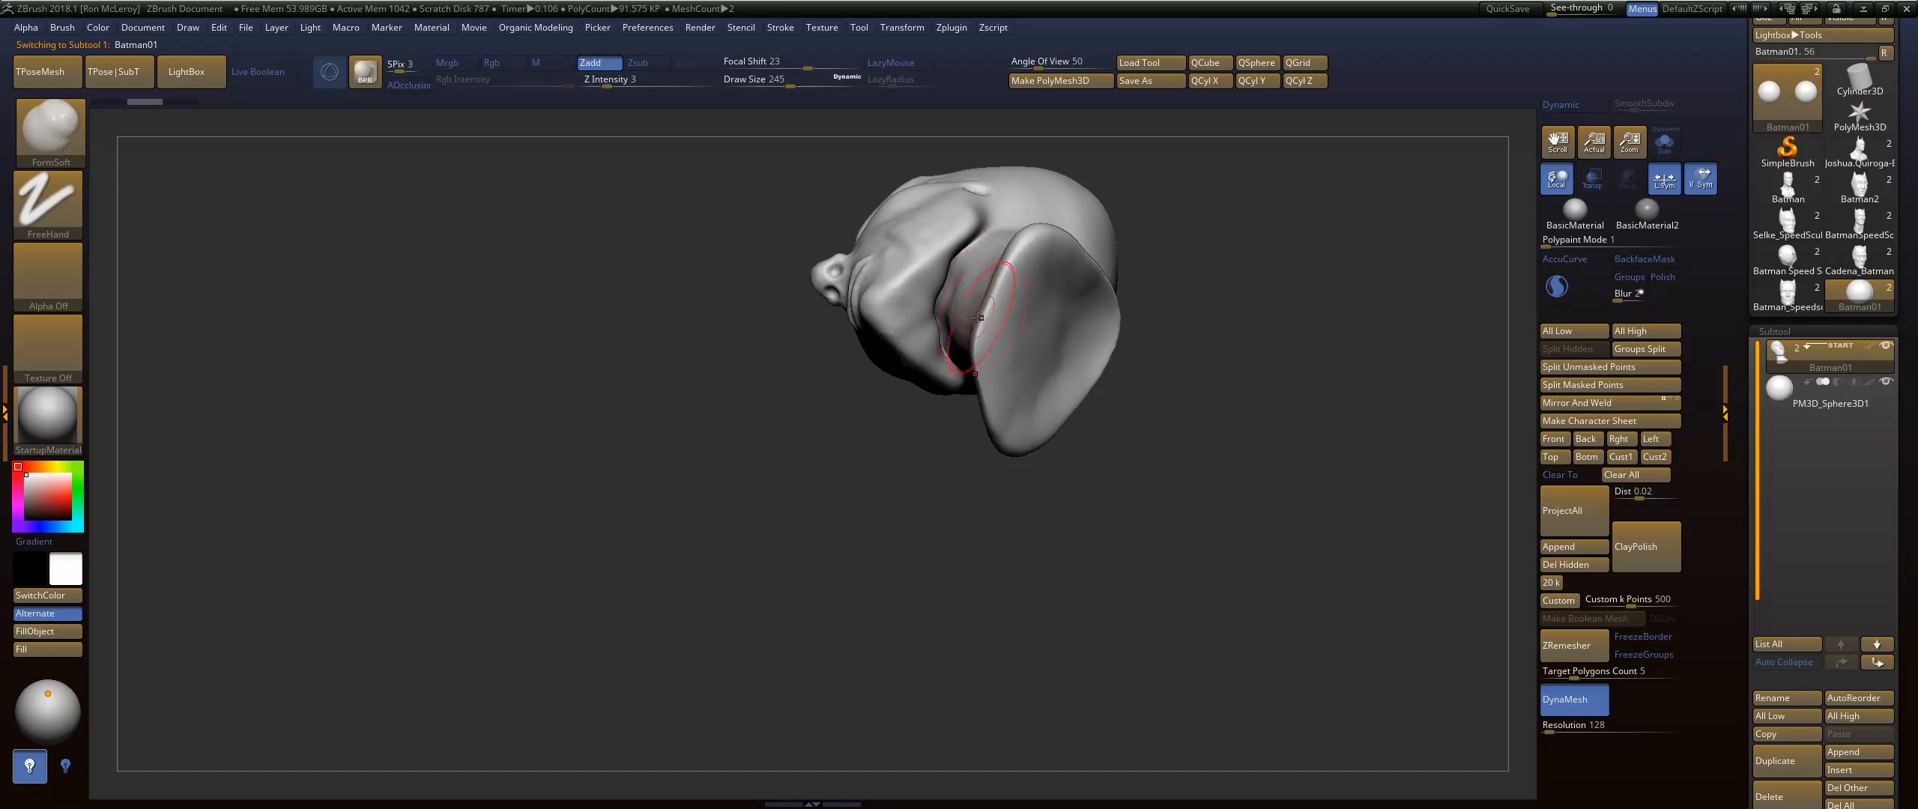
pyautogui.moveTo(946, 302); pyautogui.dragTo(942, 330)
pyautogui.press('ctrl')
pyautogui.moveTo(1236, 300); pyautogui.dragTo(1191, 397)
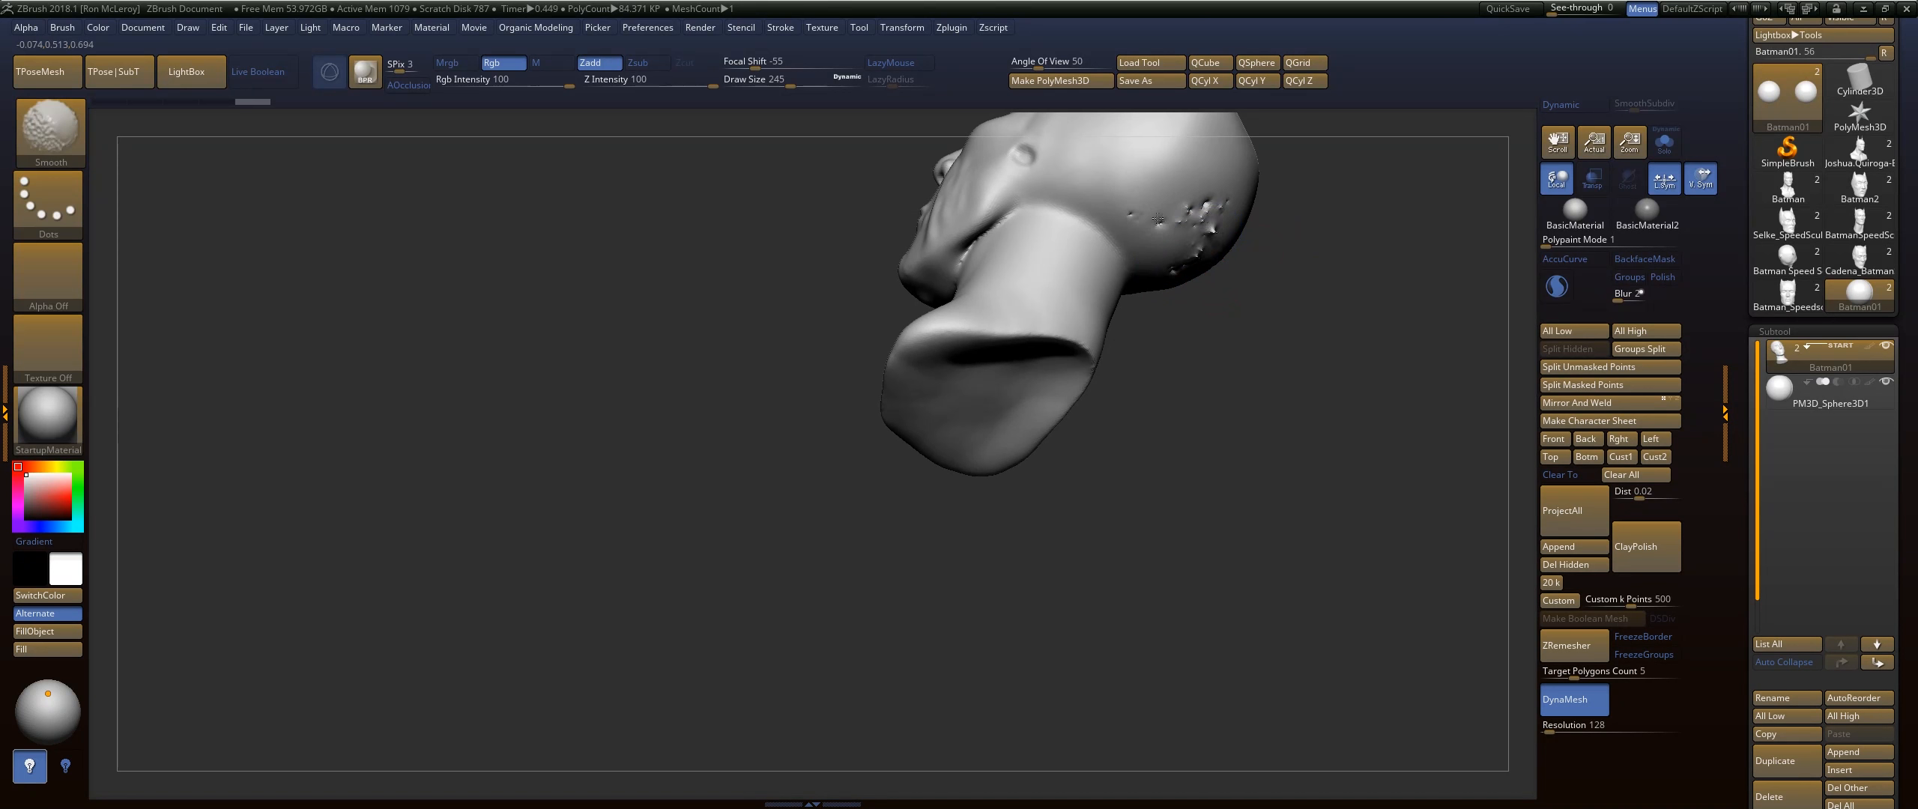
# Smooth away the pits on the lower back of the head
pyautogui.keyDown('shift'); pyautogui.moveTo(1192, 221); pyautogui.dragTo(1199, 232); pyautogui.keyUp('shift')
pyautogui.moveTo(1259, 299)
pyautogui.mouseDown()
pyautogui.moveTo(1319, 292)
pyautogui.moveTo(1401, 328)
pyautogui.moveTo(1239, 434)
pyautogui.mouseUp()
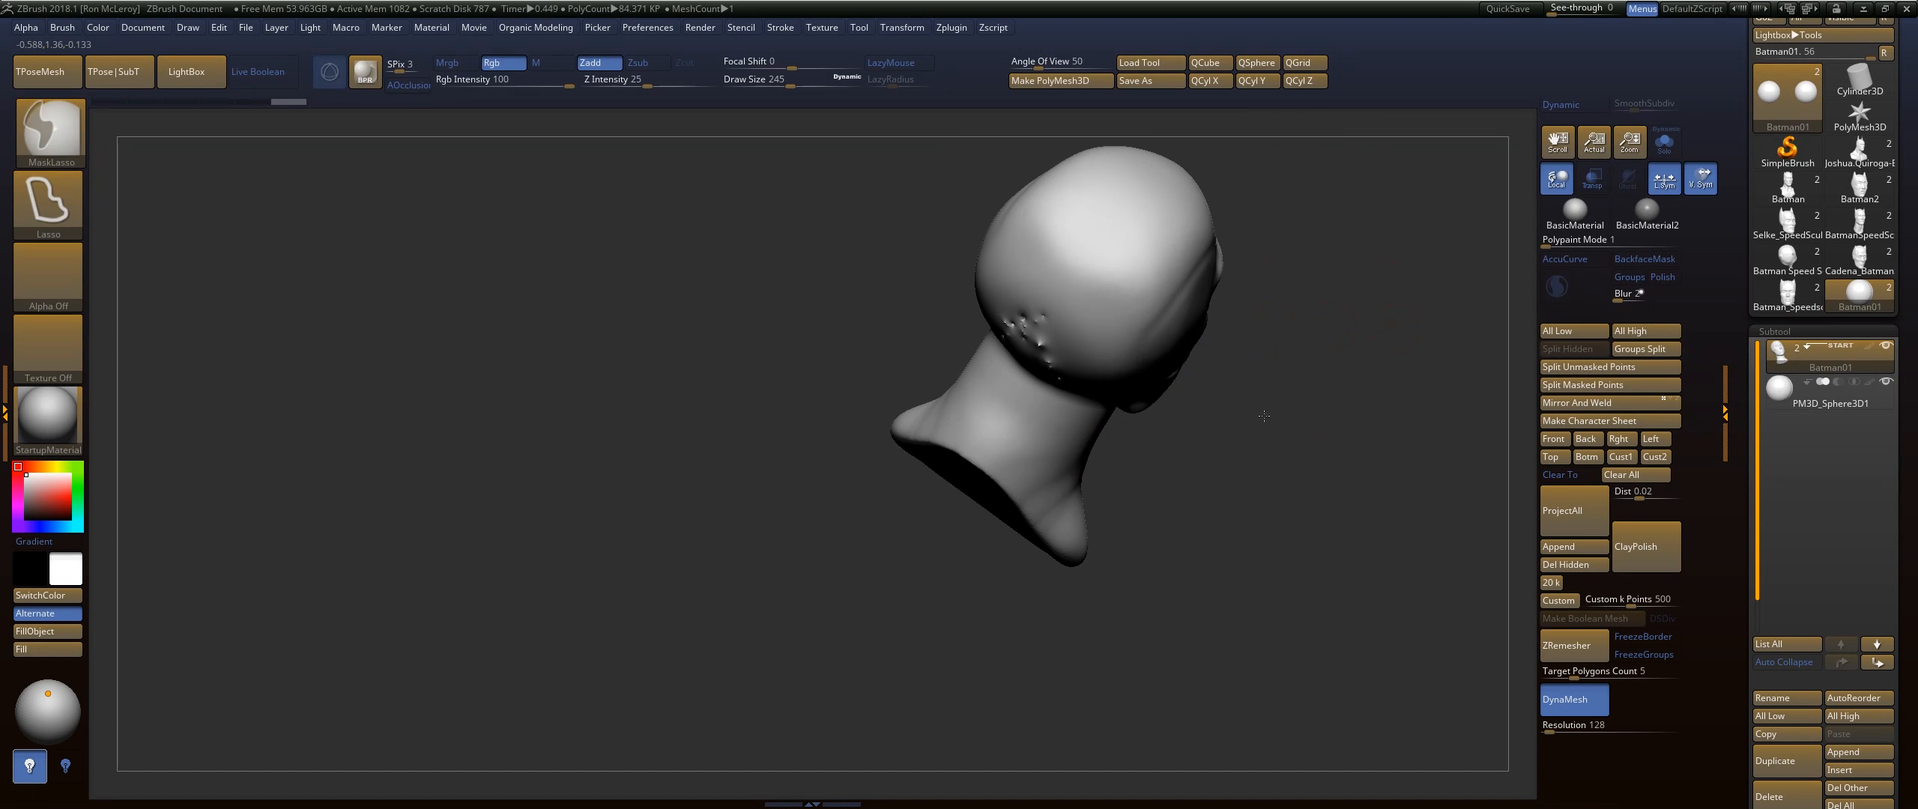
pyautogui.keyDown('shift'); pyautogui.moveTo(1045, 349); pyautogui.dragTo(1020, 343); pyautogui.keyUp('shift')
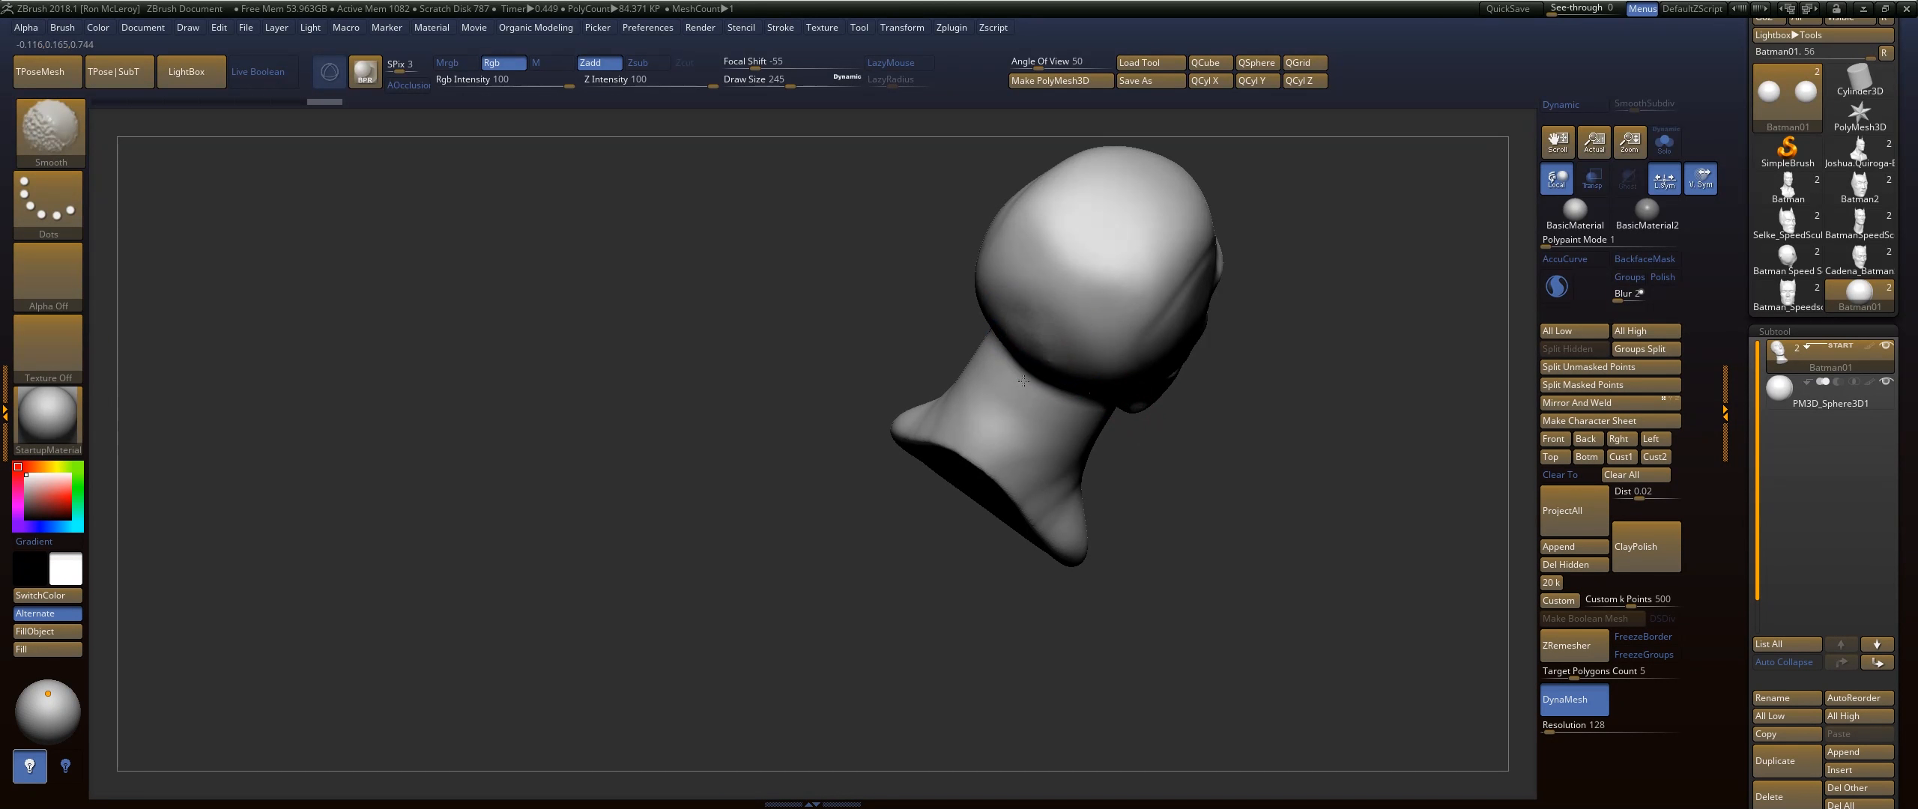
pyautogui.keyDown('shift'); pyautogui.moveTo(1276, 377); pyautogui.dragTo(1027, 378); pyautogui.keyUp('shift')
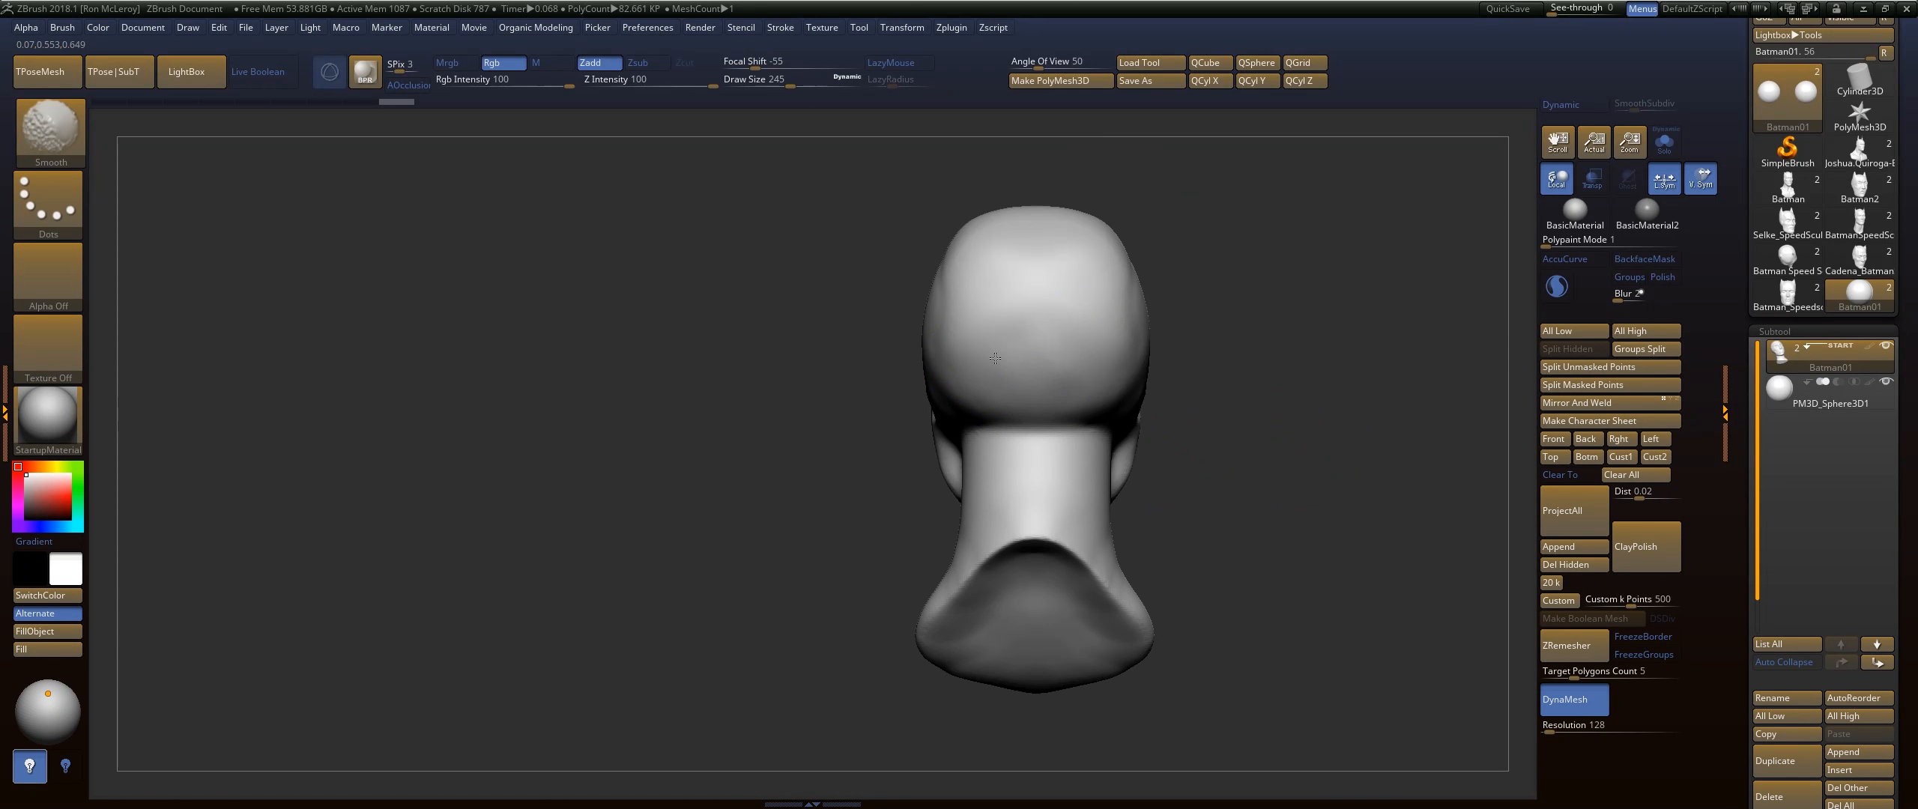
# Smooth the cheek and surrounding face surfaces, and remesh the head with DynaMesh
pyautogui.moveTo(1243, 419)
pyautogui.mouseDown()
pyautogui.moveTo(1239, 387)
pyautogui.moveTo(1237, 428)
pyautogui.moveTo(1320, 367)
pyautogui.moveTo(1273, 431)
pyautogui.mouseUp()
pyautogui.keyDown('shift'); pyautogui.moveTo(1058, 309); pyautogui.dragTo(929, 389); pyautogui.keyUp('shift')
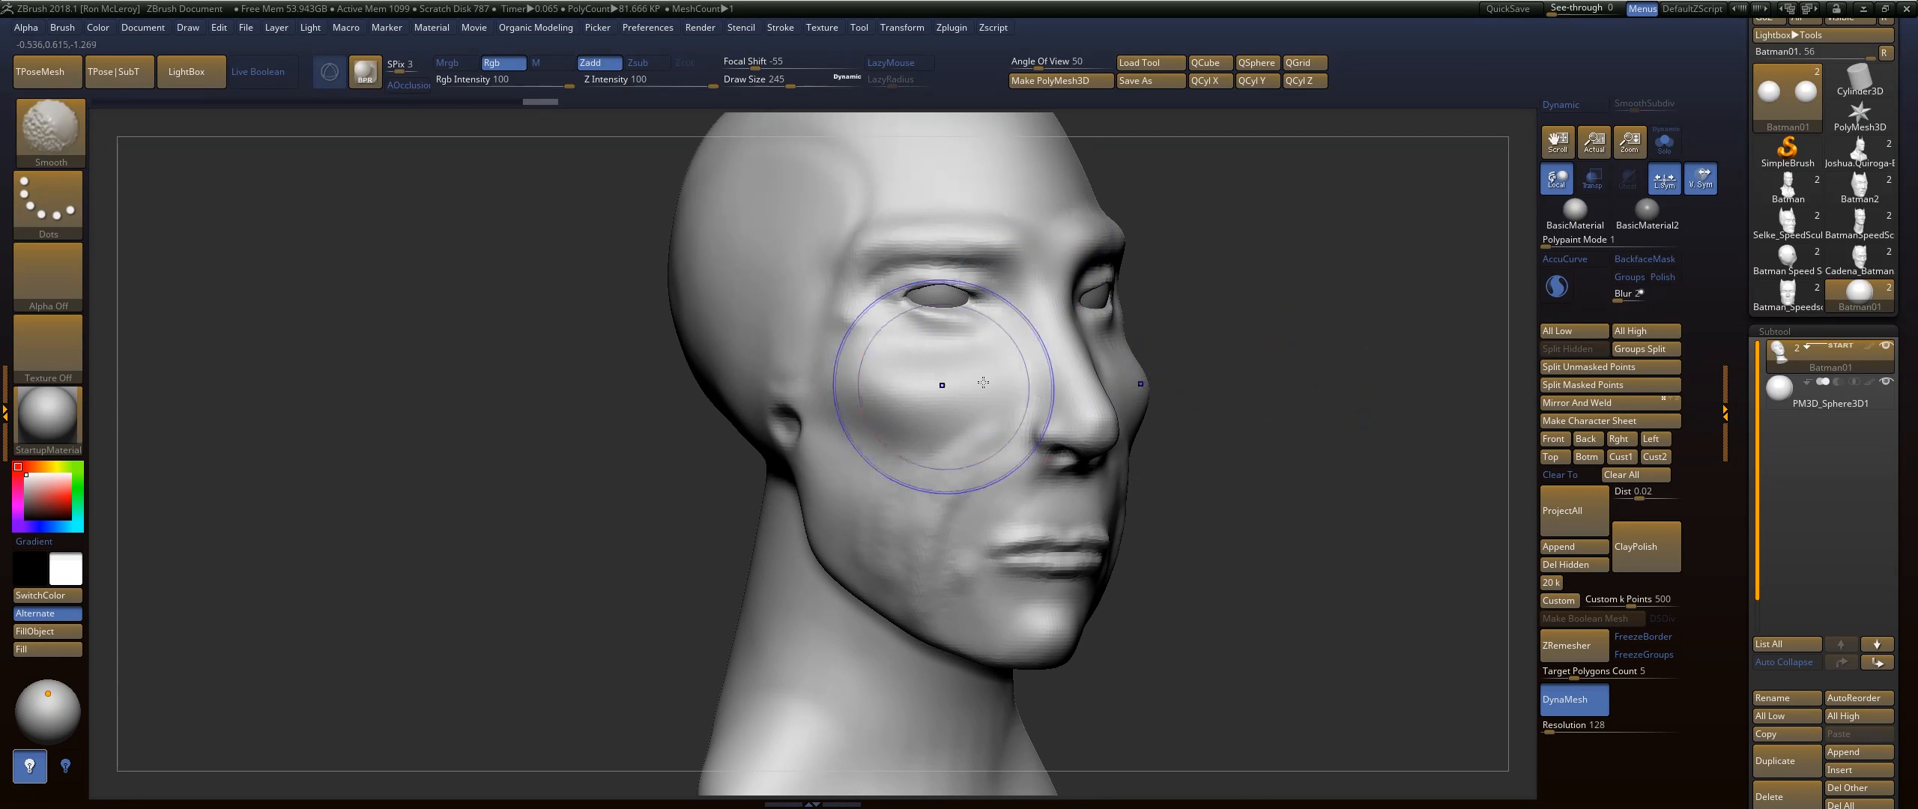
pyautogui.keyDown('shift'); pyautogui.moveTo(1307, 367); pyautogui.dragTo(1248, 359); pyautogui.keyUp('shift')
pyautogui.keyDown('ctrl'); pyautogui.moveTo(1362, 338); pyautogui.dragTo(1379, 424); pyautogui.keyUp('ctrl')
# Reshape the brow ridge and temples as seen from above with the Move brush at draw size 476
pyautogui.moveTo(1362, 295)
pyautogui.mouseDown()
pyautogui.moveTo(1355, 378)
pyautogui.moveTo(1277, 375)
pyautogui.moveTo(1353, 458)
pyautogui.mouseUp()
pyautogui.moveTo(1357, 337)
pyautogui.keyDown('alt'); pyautogui.mouseDown()
pyautogui.moveTo(1370, 425)
pyautogui.moveTo(1309, 403)
pyautogui.mouseUp(); pyautogui.keyUp('alt')
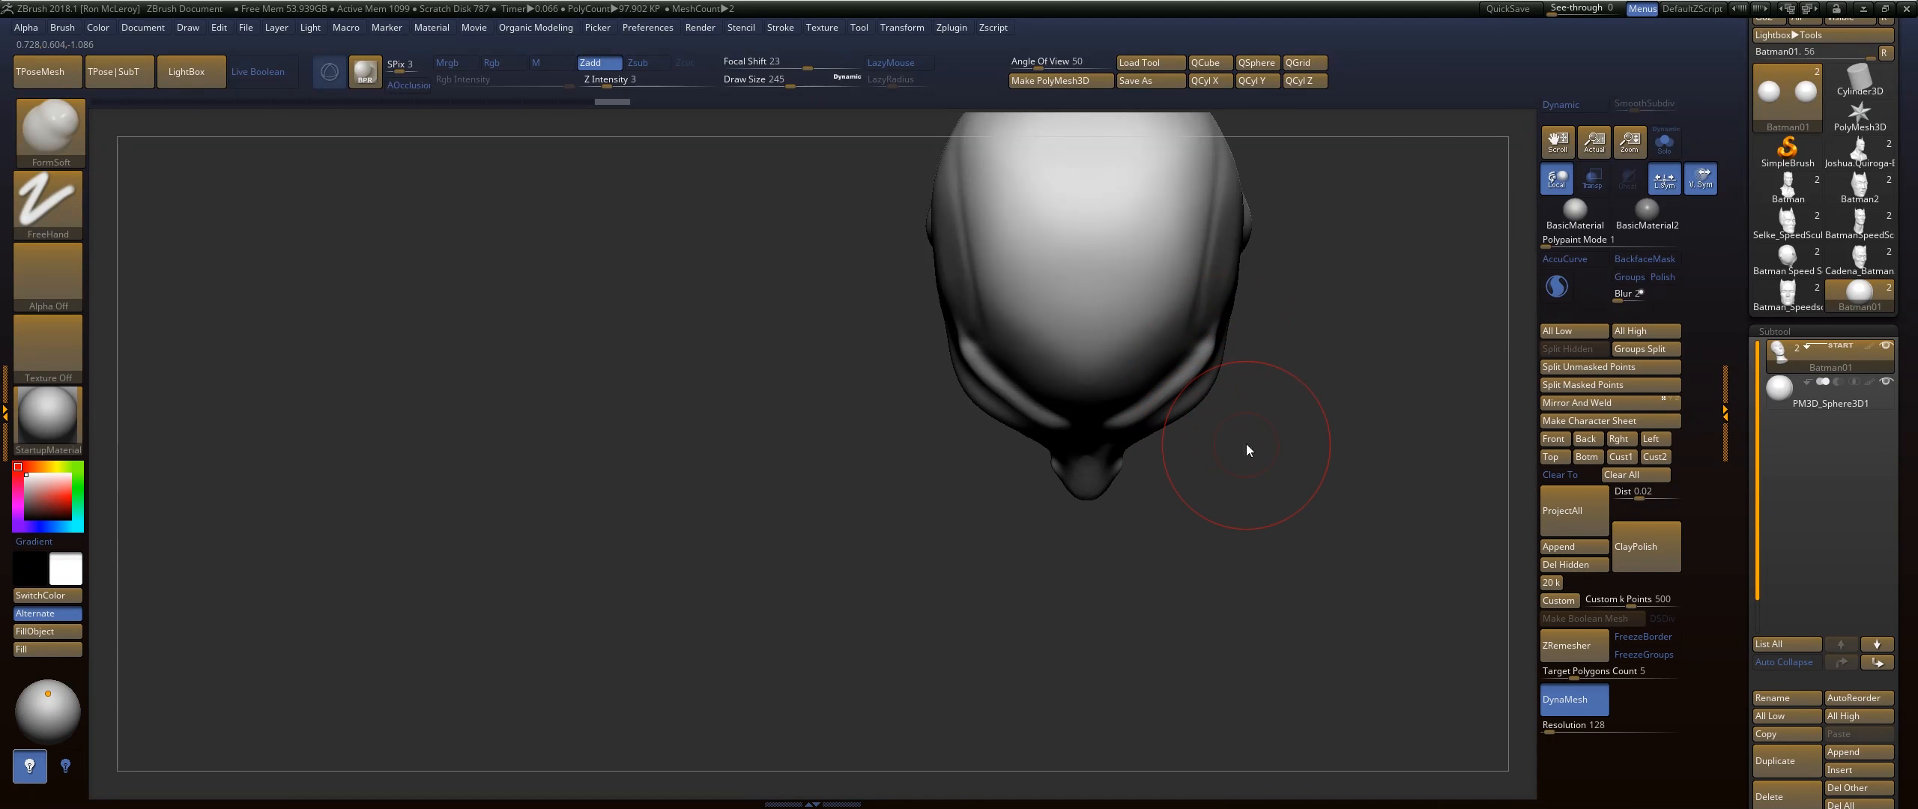
pyautogui.press('s')
pyautogui.moveTo(1247, 450); pyautogui.dragTo(1273, 449)
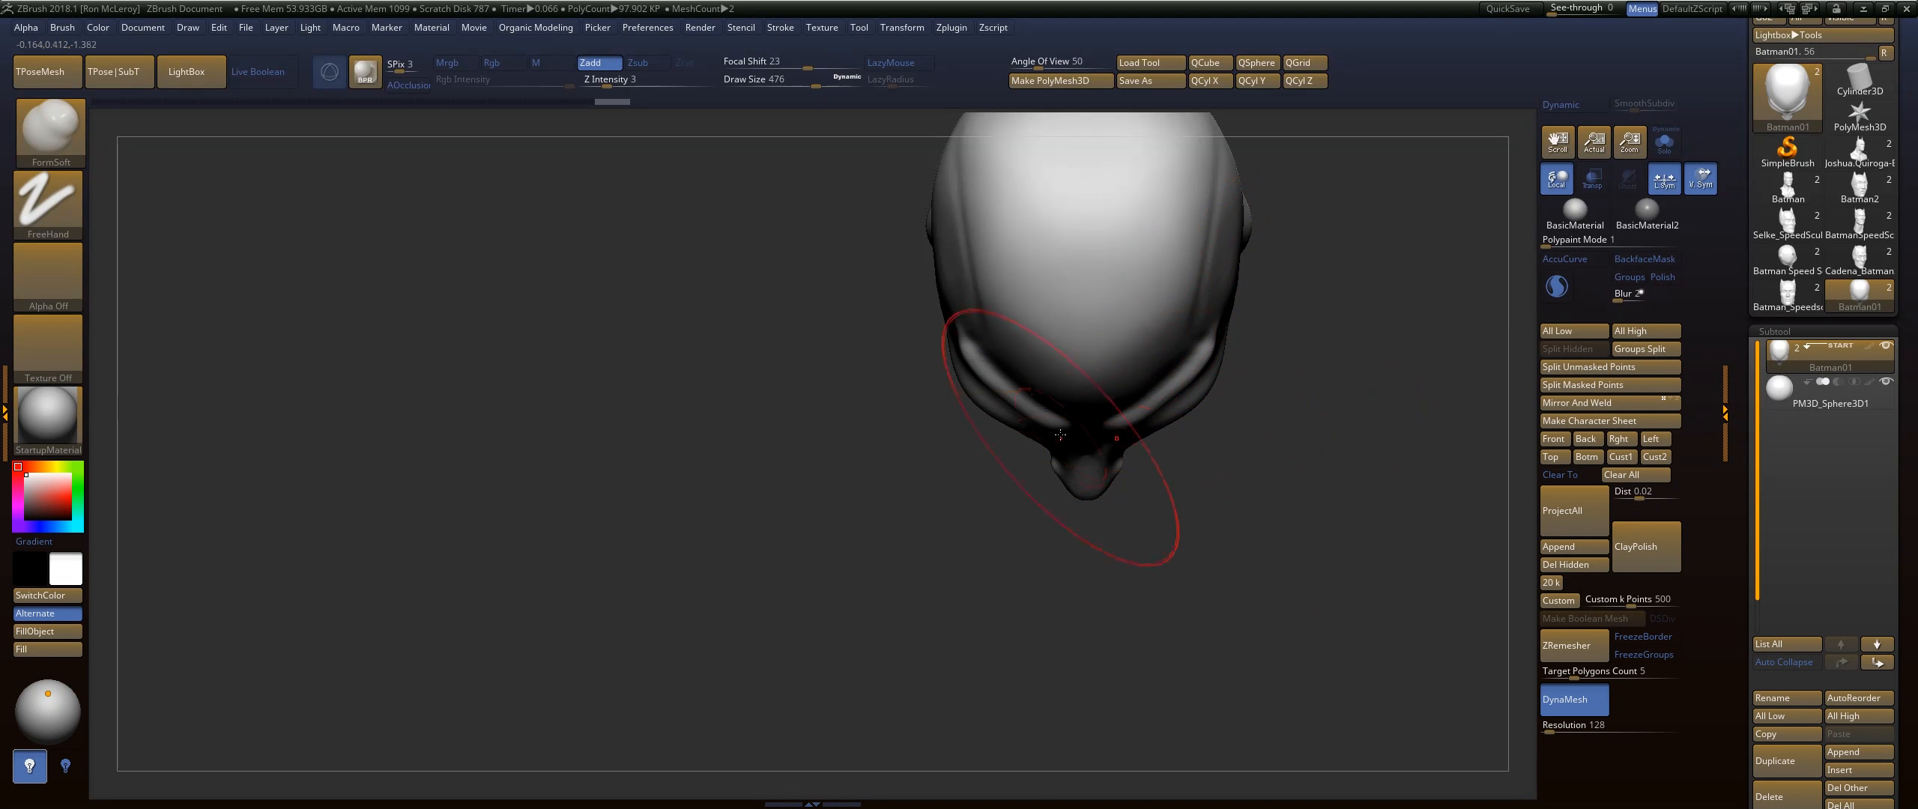
pyautogui.moveTo(1202, 356); pyautogui.dragTo(1200, 386)
pyautogui.hotkey('ctrl', 'z')
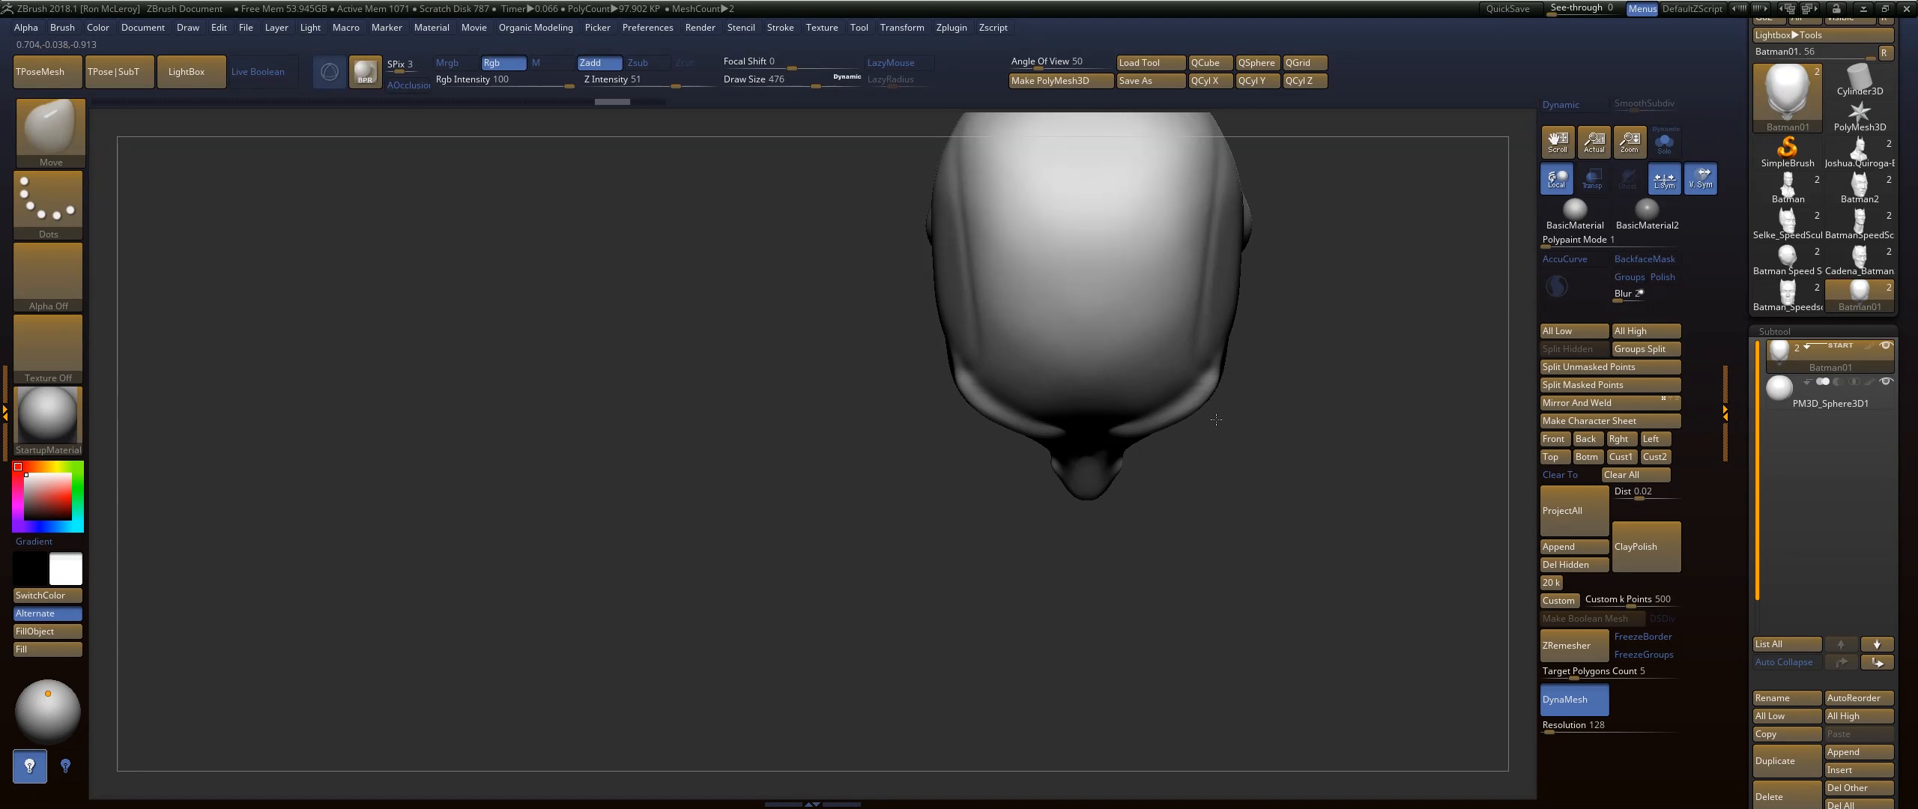
pyautogui.moveTo(1094, 418); pyautogui.dragTo(1097, 409)
pyautogui.moveTo(1185, 377); pyautogui.dragTo(1167, 369)
# Refine the brow corners with the Move brush at draw size 212 and smooth the temple area
pyautogui.press('s')
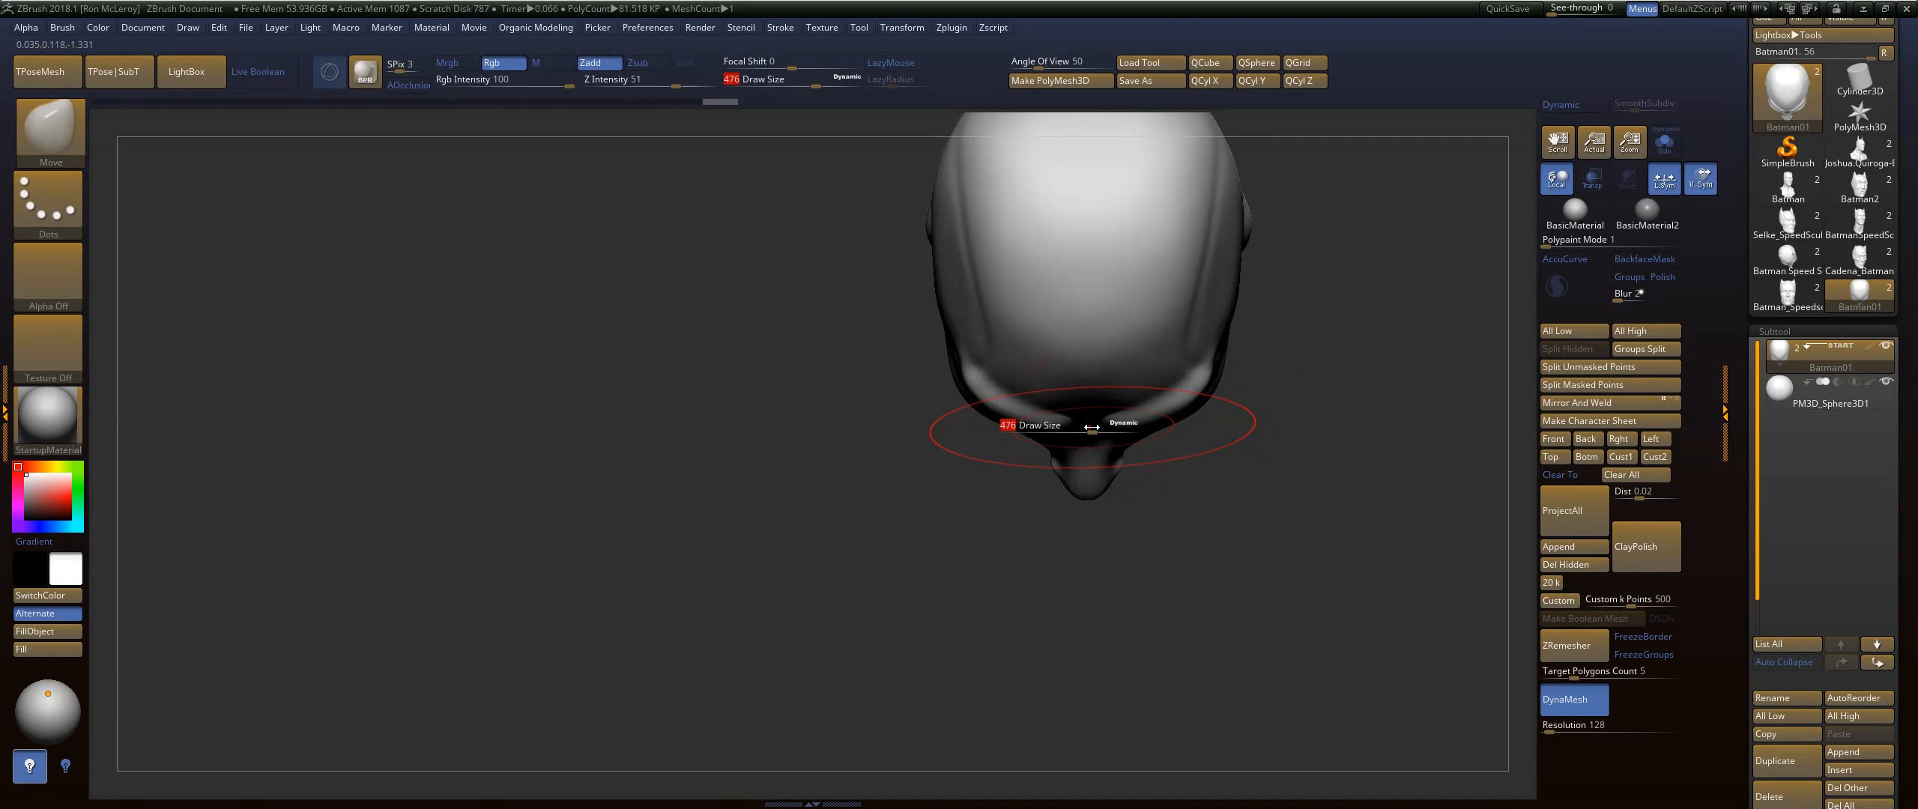
pyautogui.moveTo(1095, 426); pyautogui.dragTo(1065, 428)
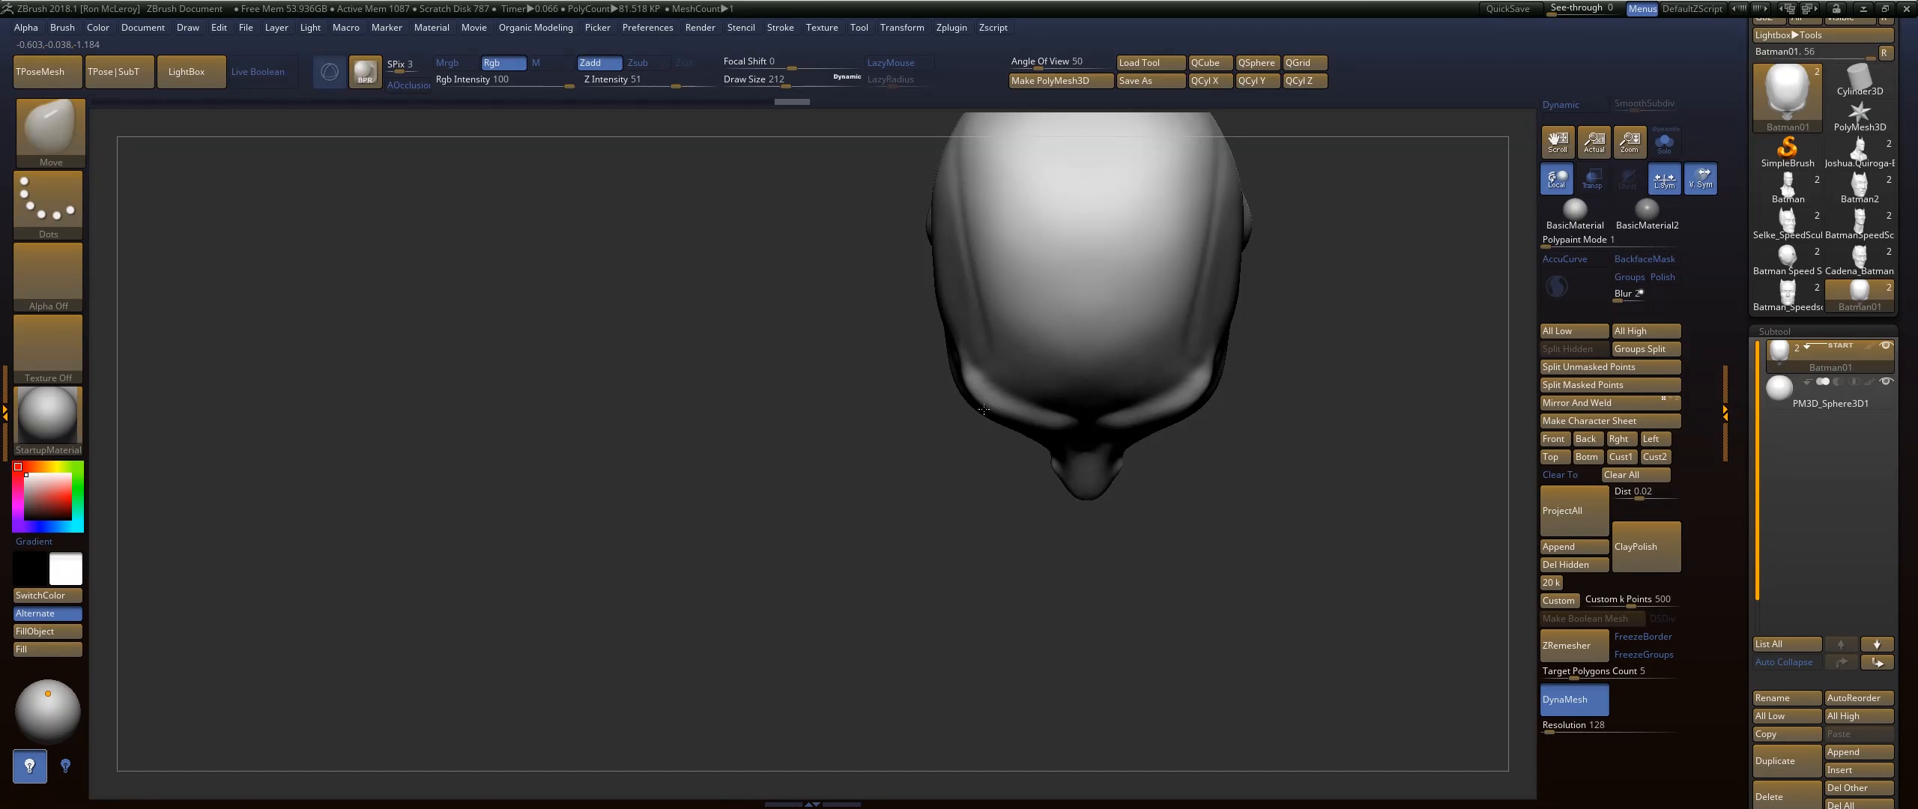
pyautogui.press('shift')
pyautogui.keyDown('shift'); pyautogui.moveTo(972, 371); pyautogui.dragTo(1002, 396); pyautogui.keyUp('shift')
# Narrow the sides of the skull with the Move brush, enlarging the draw size to 422
pyautogui.keyDown('alt'); pyautogui.moveTo(1401, 265); pyautogui.dragTo(1312, 360); pyautogui.keyUp('alt')
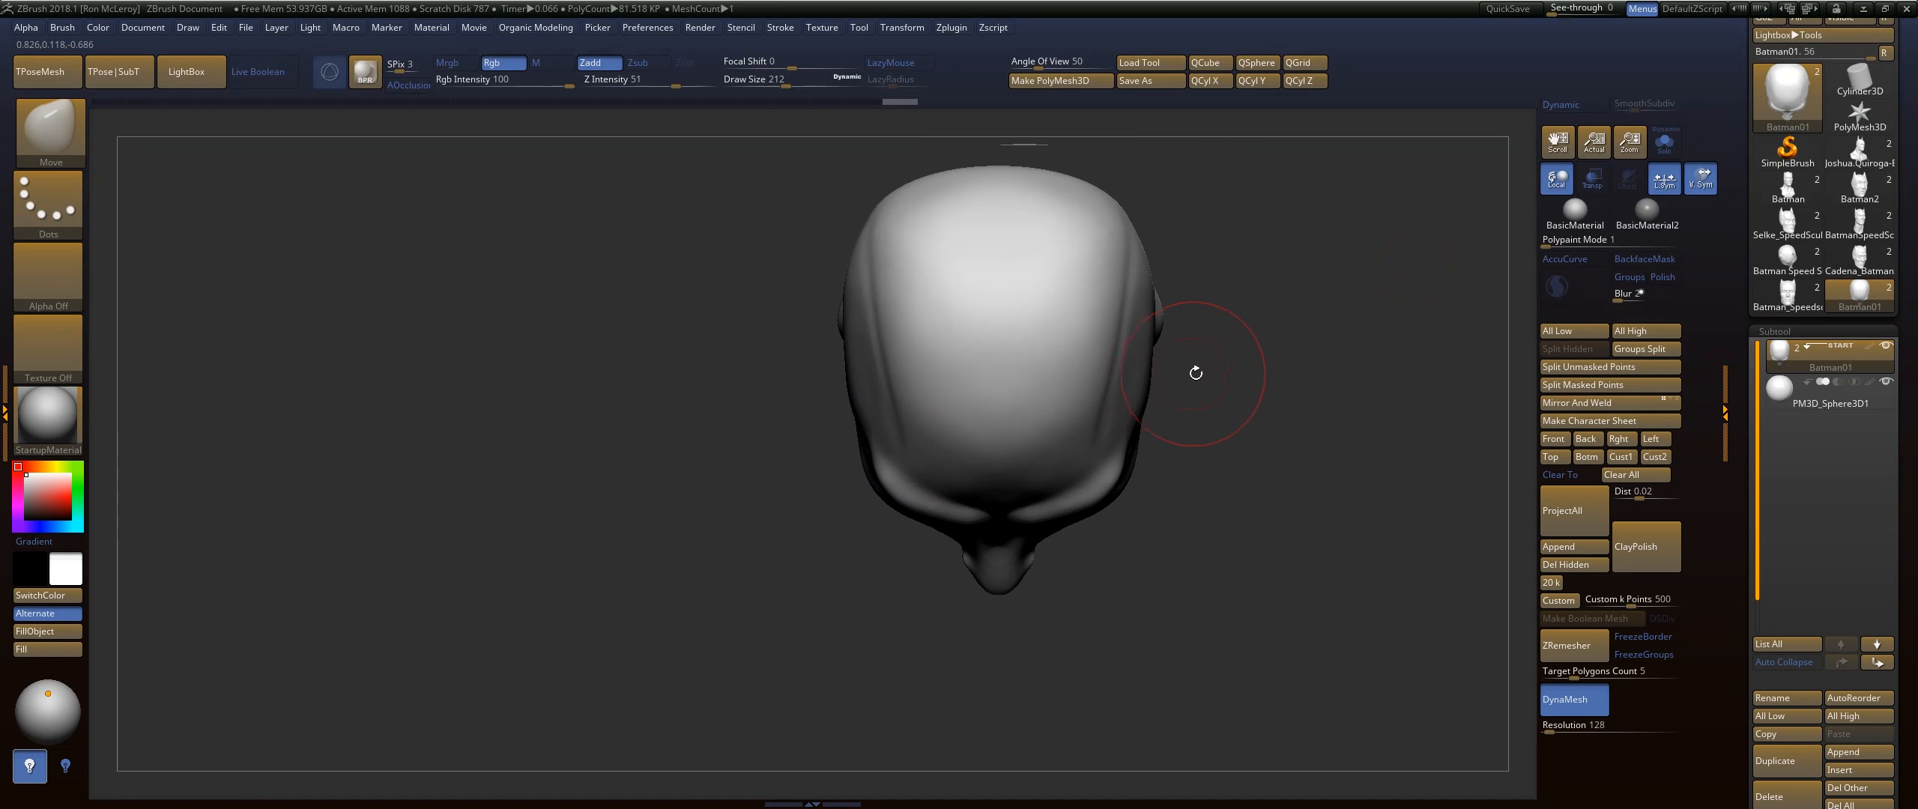
pyautogui.press('s')
pyautogui.moveTo(1200, 373); pyautogui.dragTo(1123, 407)
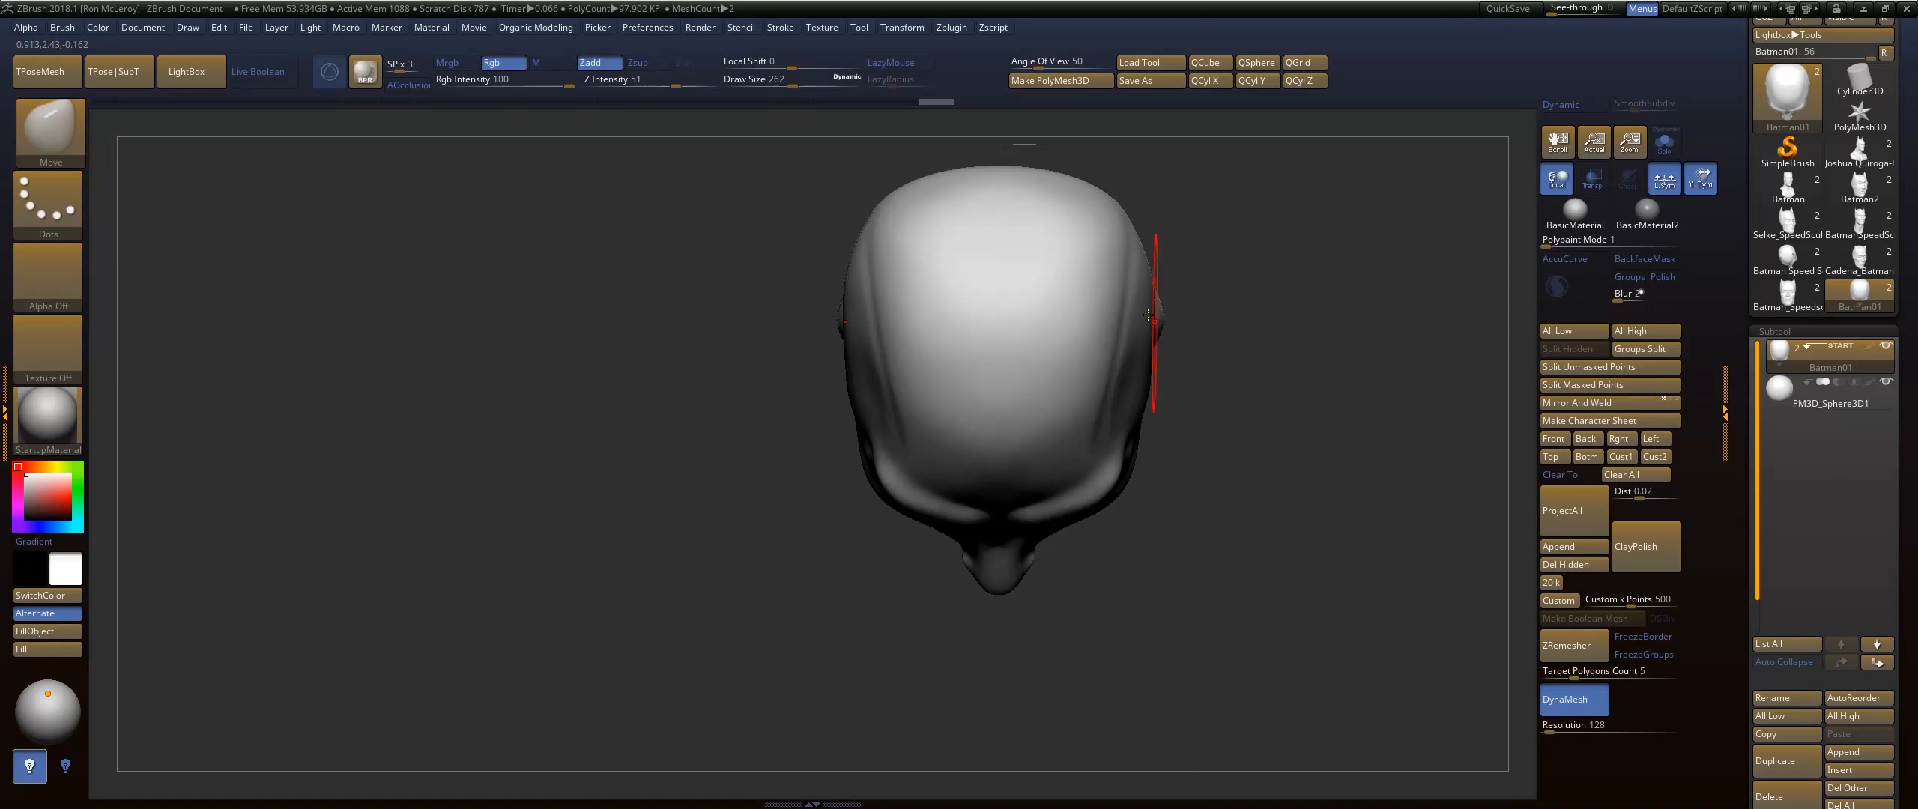
pyautogui.press('s')
pyautogui.moveTo(1280, 211)
pyautogui.keyDown('alt'); pyautogui.mouseDown()
pyautogui.moveTo(1277, 331)
pyautogui.moveTo(1252, 298)
pyautogui.mouseUp(); pyautogui.keyUp('alt')
pyautogui.moveTo(1106, 326); pyautogui.dragTo(1091, 326)
pyautogui.moveTo(1253, 315); pyautogui.dragTo(1236, 411)
pyautogui.moveTo(1130, 289); pyautogui.dragTo(1115, 291)
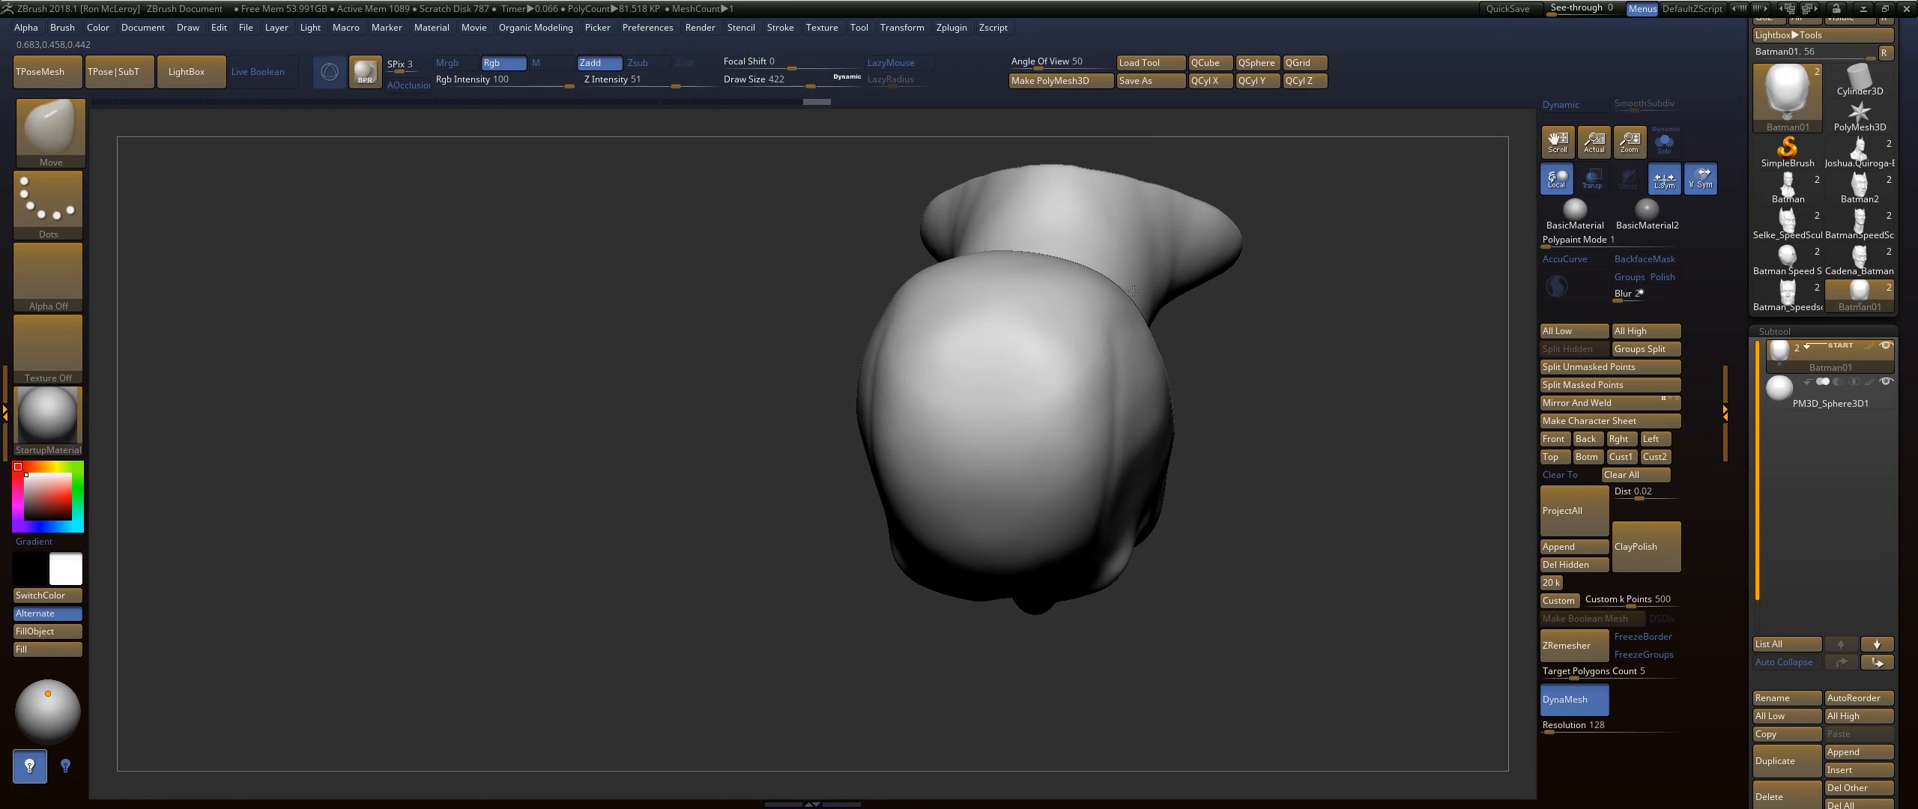
# Smooth the side of the head and face, softening the lips and ear area
pyautogui.moveTo(1247, 299)
pyautogui.mouseDown()
pyautogui.moveTo(1266, 281)
pyautogui.moveTo(1262, 330)
pyautogui.moveTo(1207, 360)
pyautogui.moveTo(1263, 399)
pyautogui.moveTo(1284, 227)
pyautogui.moveTo(1284, 395)
pyautogui.moveTo(1385, 362)
pyautogui.mouseUp()
pyautogui.moveTo(930, 434)
pyautogui.keyDown('shift'); pyautogui.mouseDown()
pyautogui.moveTo(916, 367)
pyautogui.moveTo(1020, 367)
pyautogui.mouseUp(); pyautogui.keyUp('shift')
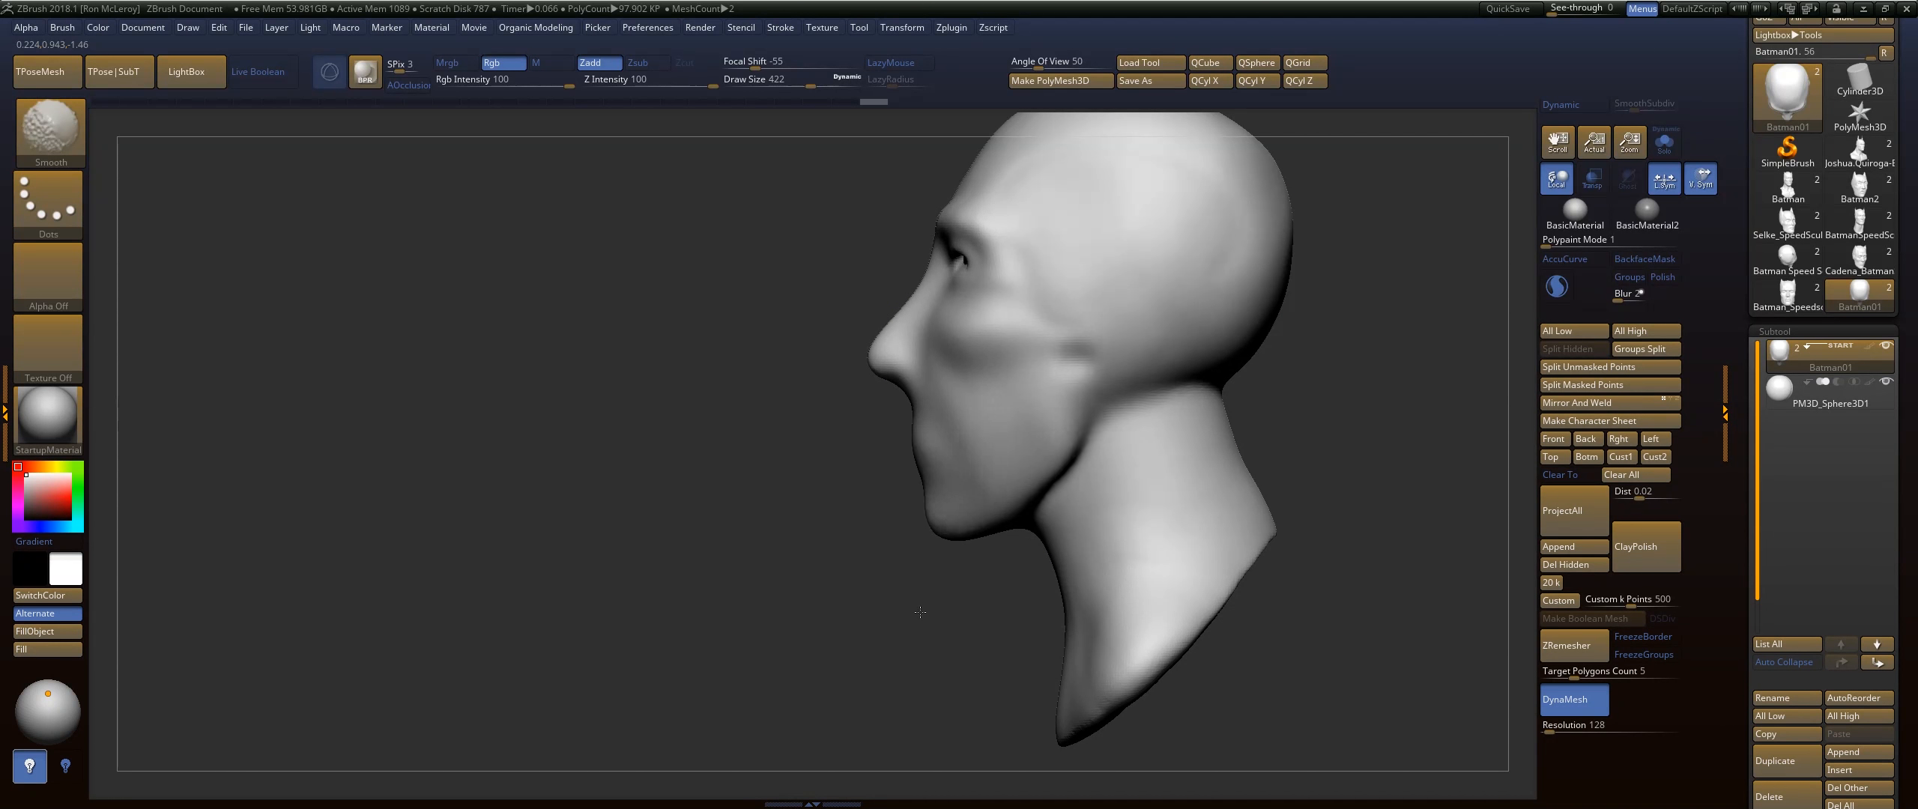
# Reshape the top and back of the skull in profile with the Move brush at draw size 657
pyautogui.keyDown('alt'); pyautogui.moveTo(920, 612); pyautogui.dragTo(850, 426); pyautogui.keyUp('alt')
pyautogui.press('s')
pyautogui.moveTo(1039, 494); pyautogui.dragTo(1061, 493)
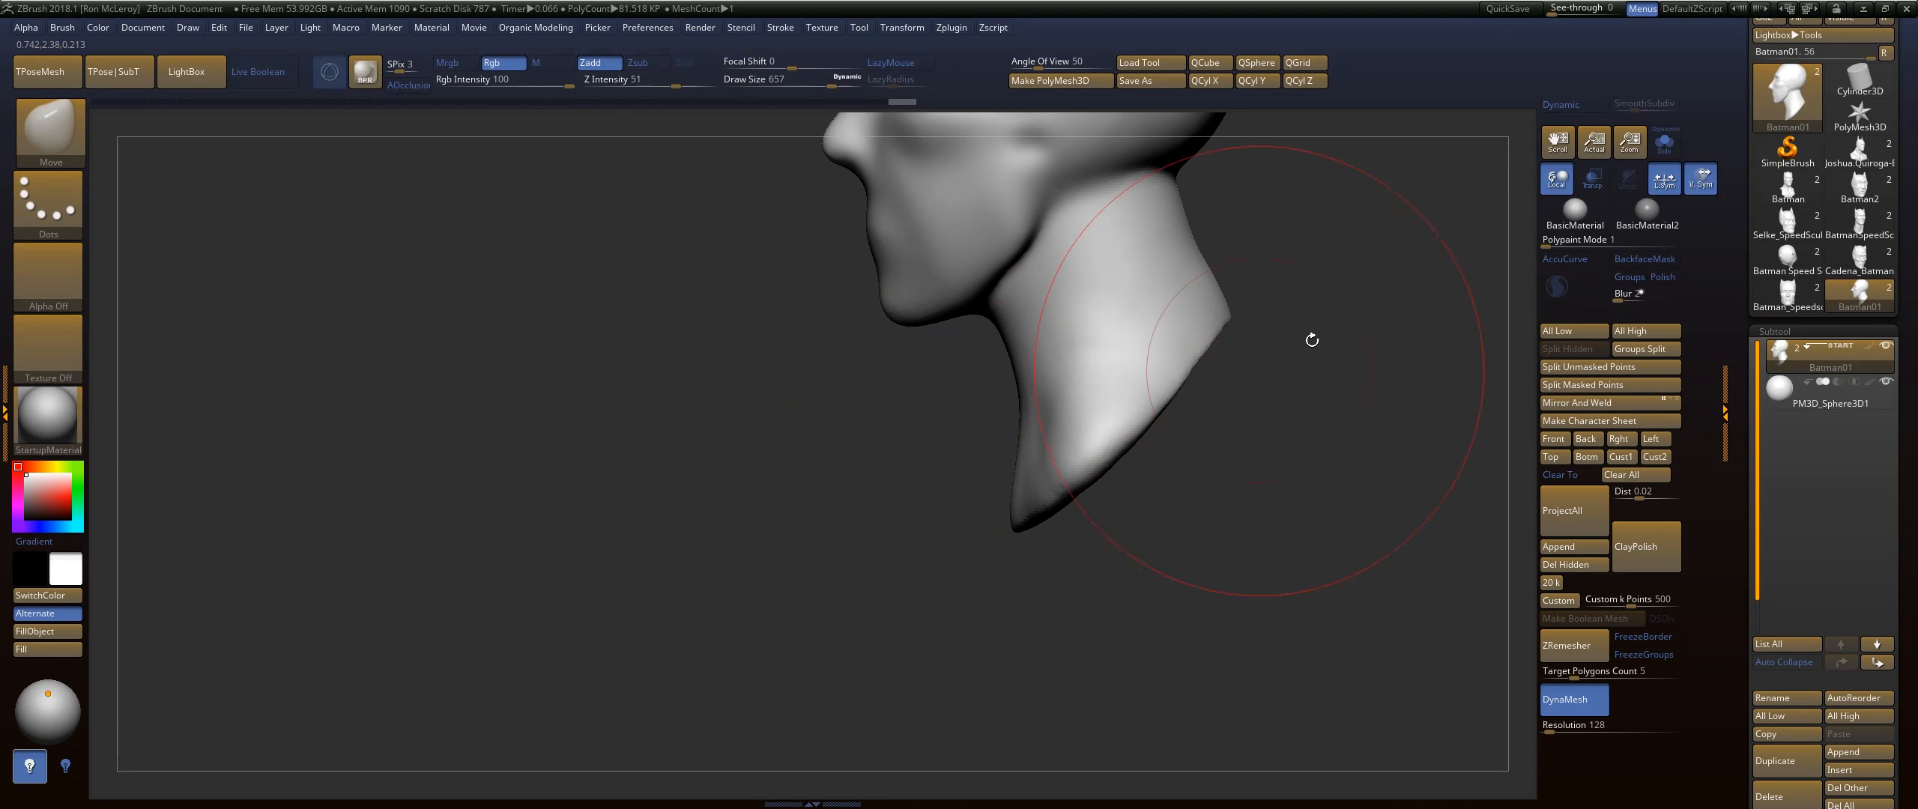
pyautogui.keyDown('alt'); pyautogui.moveTo(1288, 352); pyautogui.dragTo(1174, 630); pyautogui.keyUp('alt')
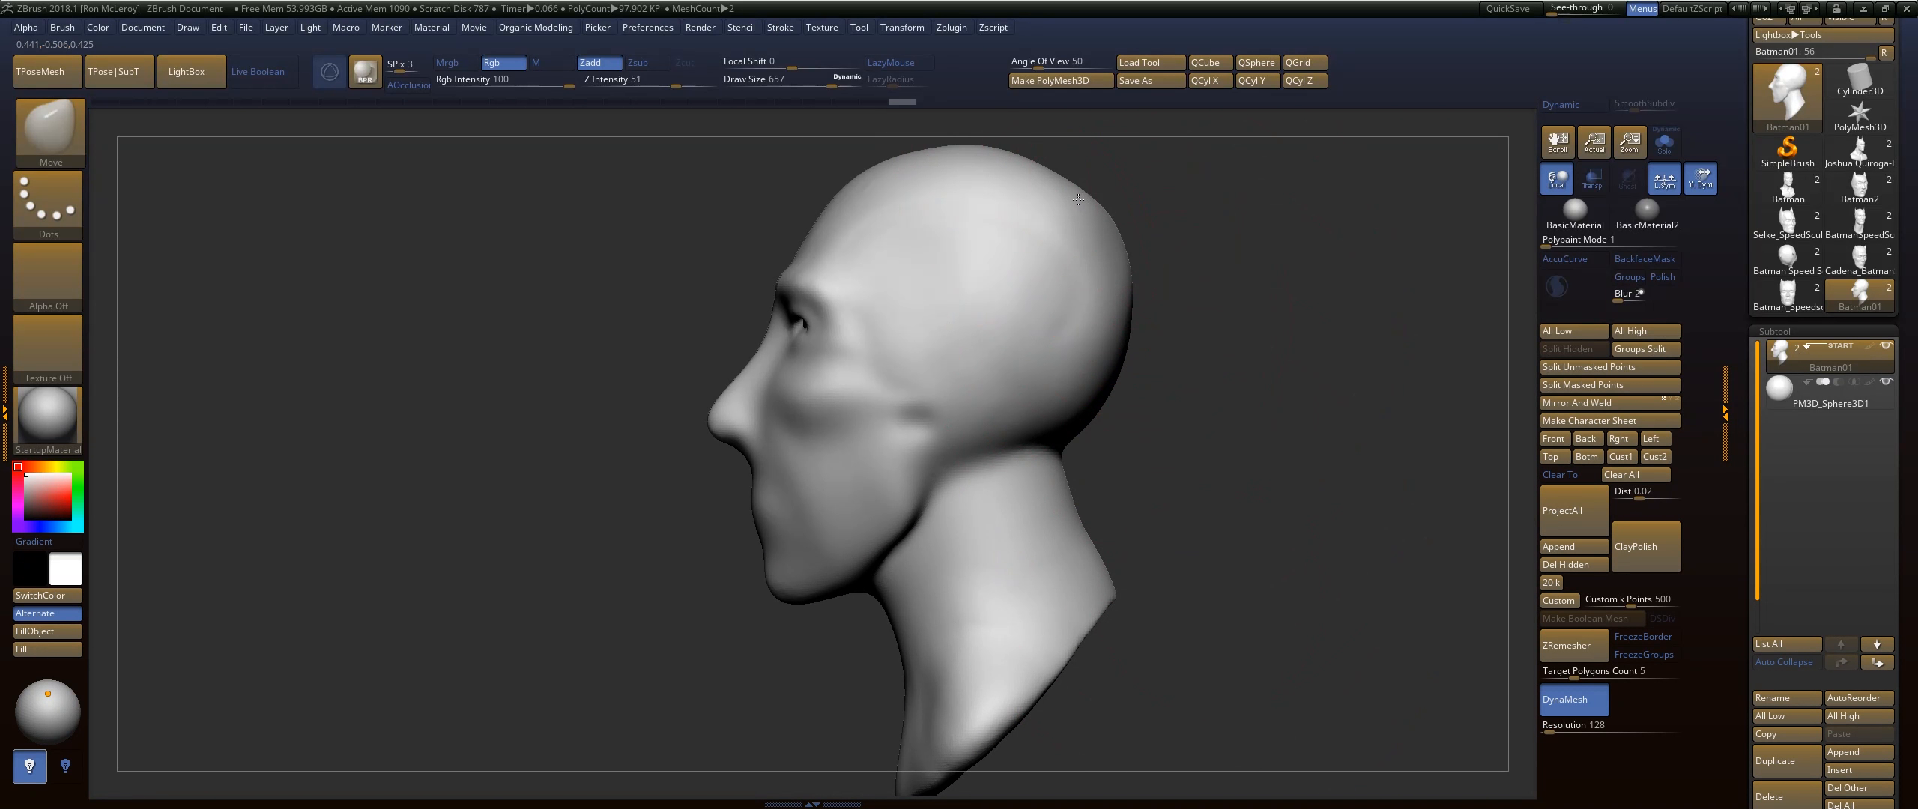
pyautogui.keyDown('alt'); pyautogui.moveTo(1078, 198); pyautogui.dragTo(1262, 329); pyautogui.keyUp('alt')
pyautogui.moveTo(970, 274)
pyautogui.mouseDown()
pyautogui.moveTo(1123, 283)
pyautogui.moveTo(1058, 261)
pyautogui.moveTo(1090, 277)
pyautogui.mouseUp()
pyautogui.moveTo(1178, 347); pyautogui.dragTo(1158, 334)
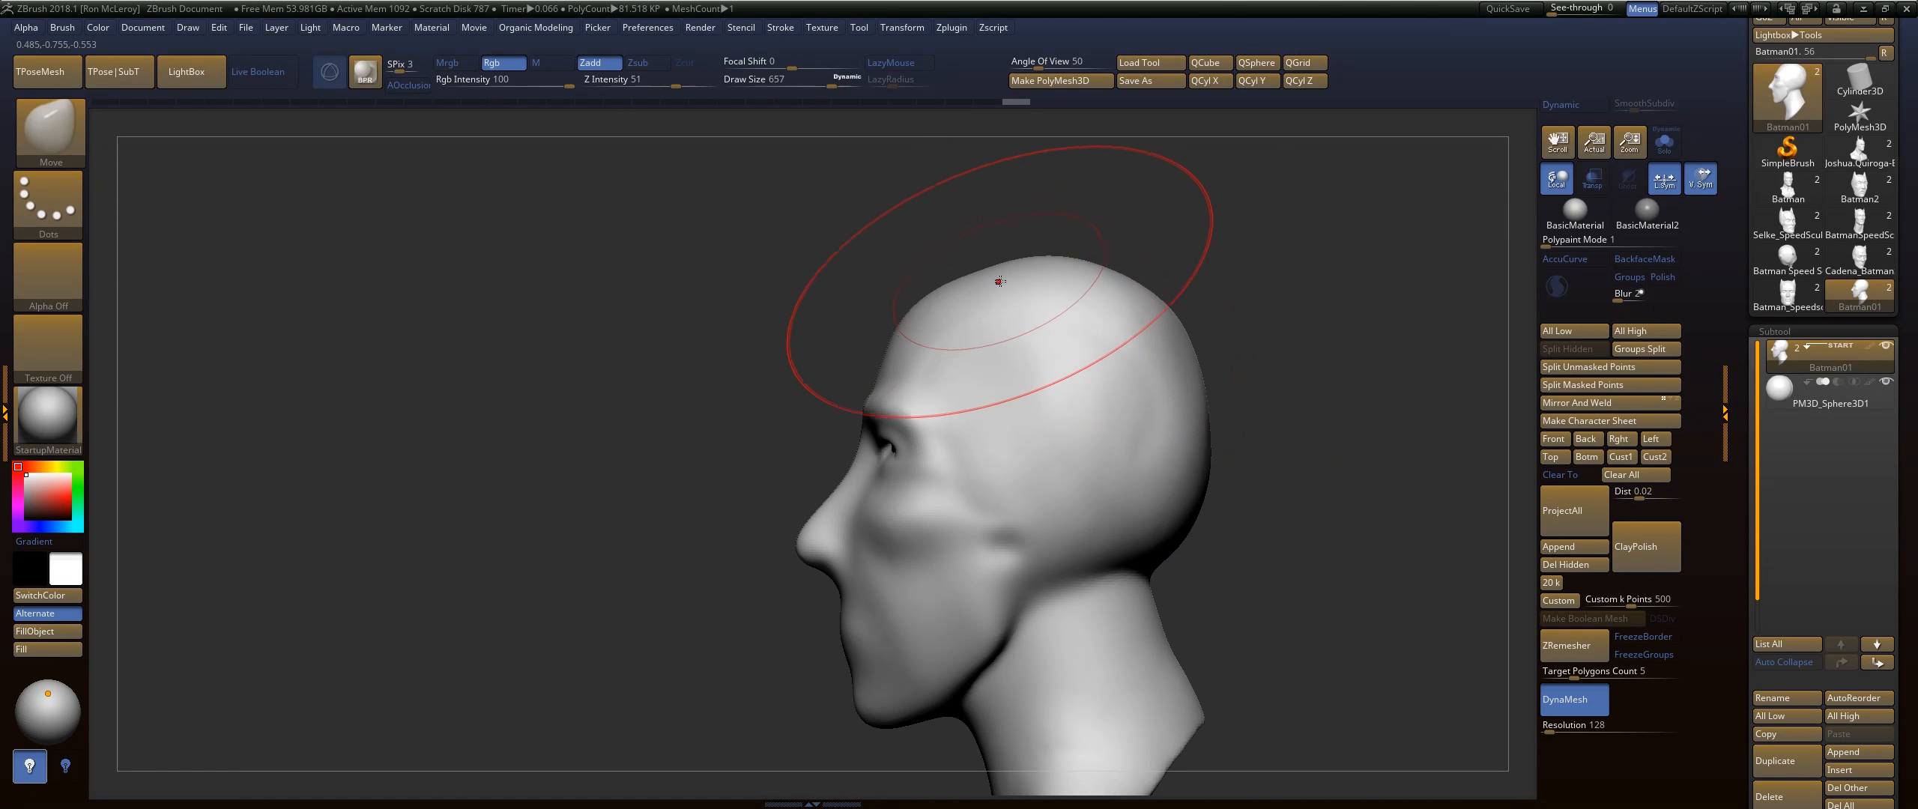
# Refine the profile of the forehead, brow and nose bridge with the Move brush at draw size 408
pyautogui.press('s')
pyautogui.moveTo(998, 282); pyautogui.dragTo(967, 271)
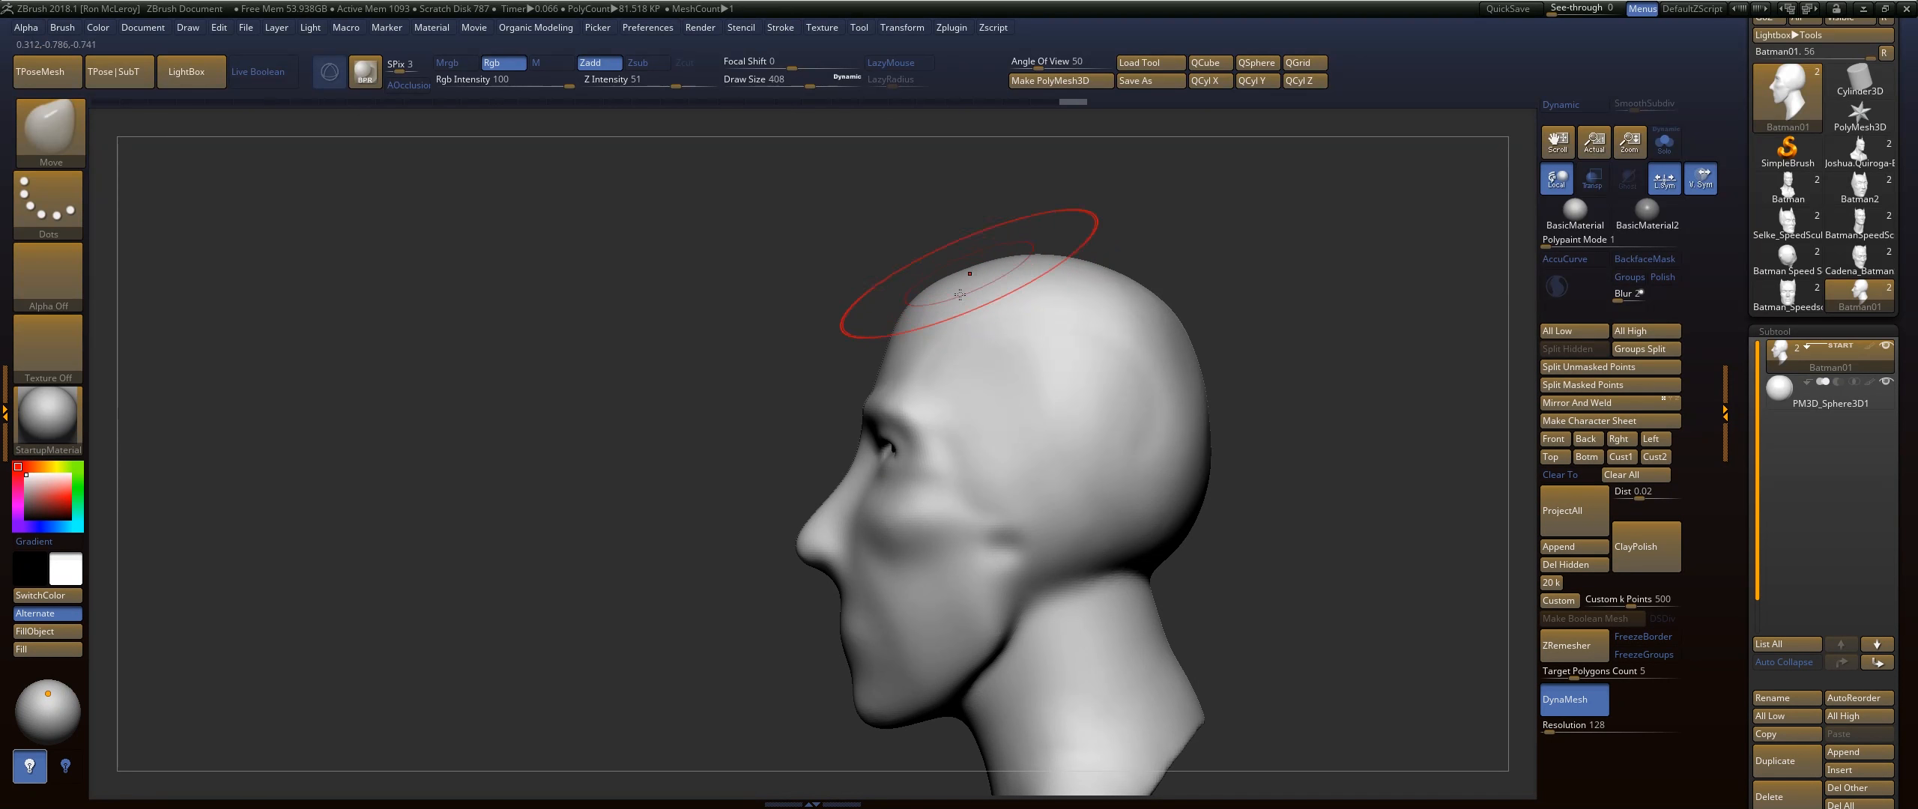
pyautogui.moveTo(903, 328); pyautogui.dragTo(898, 325)
pyautogui.moveTo(868, 399); pyautogui.dragTo(861, 398)
pyautogui.moveTo(834, 478); pyautogui.dragTo(827, 480)
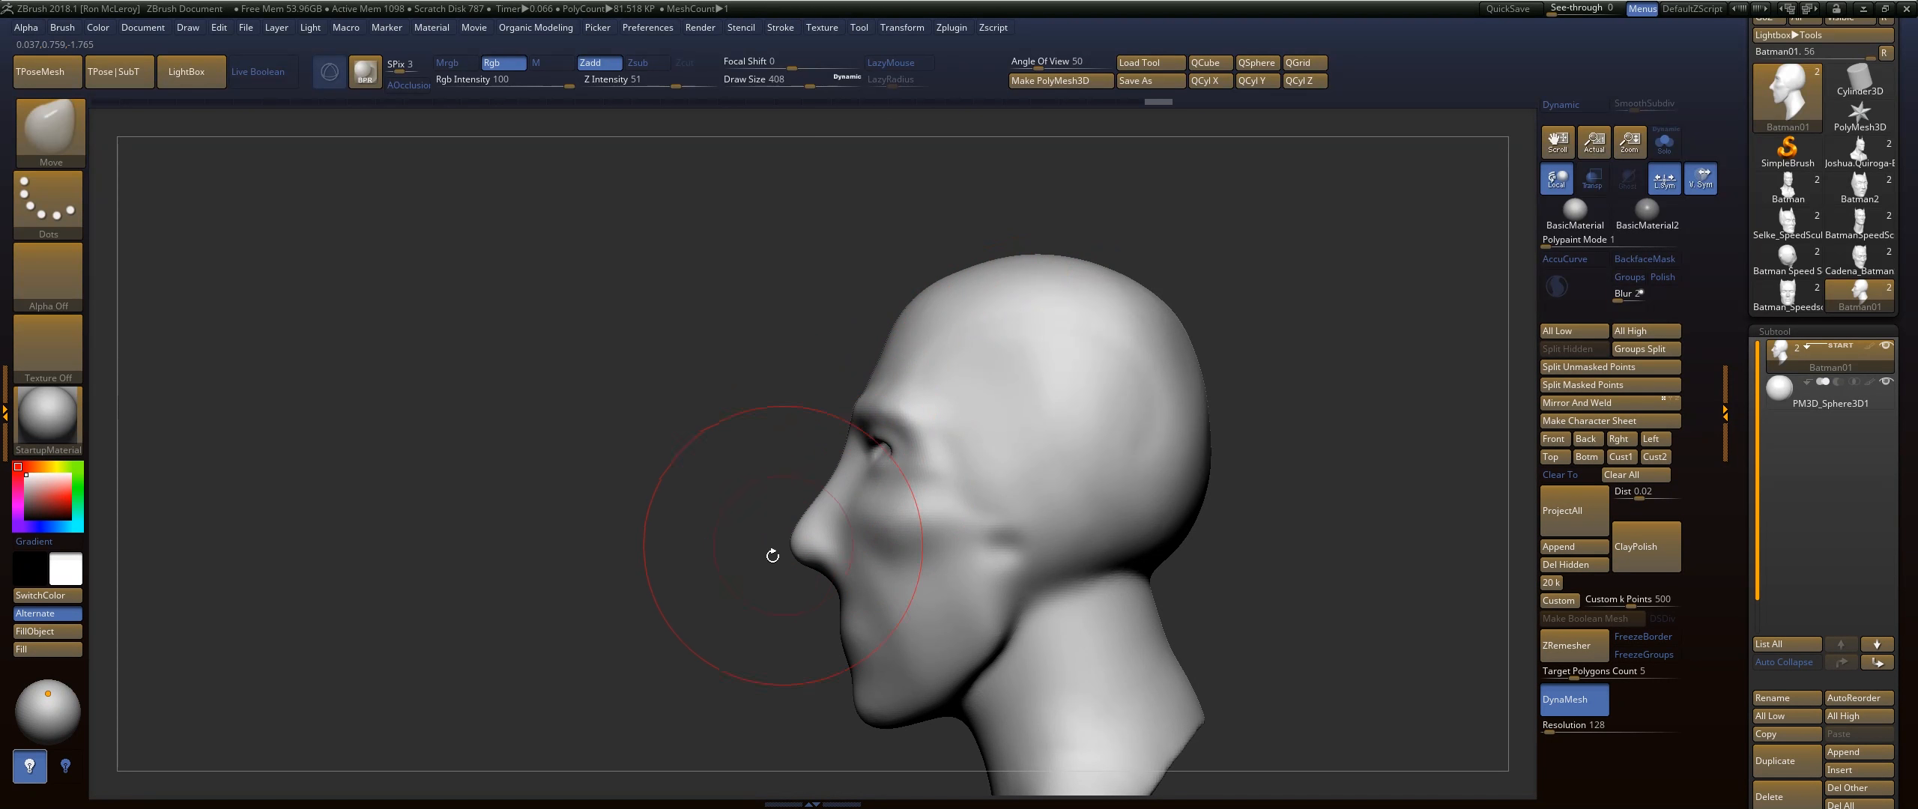
# Pull the chin forward and down in profile with the Move brush at draw size 268
pyautogui.keyDown('alt'); pyautogui.moveTo(771, 556); pyautogui.dragTo(810, 390); pyautogui.keyUp('alt')
pyautogui.press('s')
pyautogui.moveTo(864, 470); pyautogui.dragTo(846, 470)
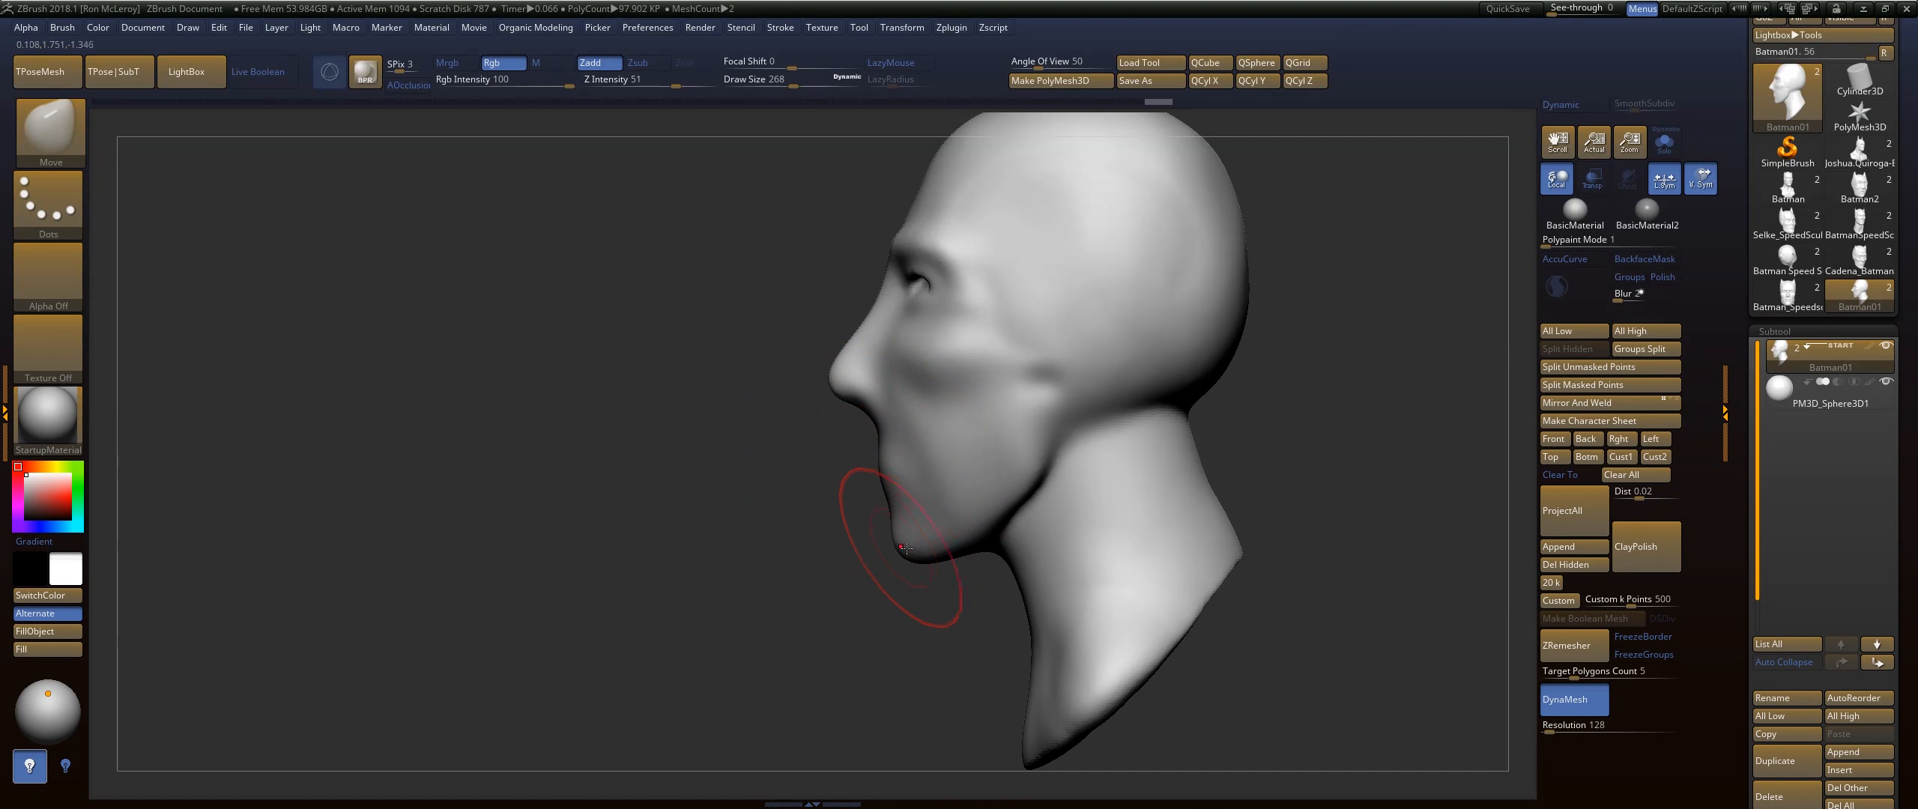
pyautogui.moveTo(899, 528)
pyautogui.mouseDown()
pyautogui.moveTo(874, 566)
pyautogui.moveTo(942, 575)
pyautogui.mouseUp()
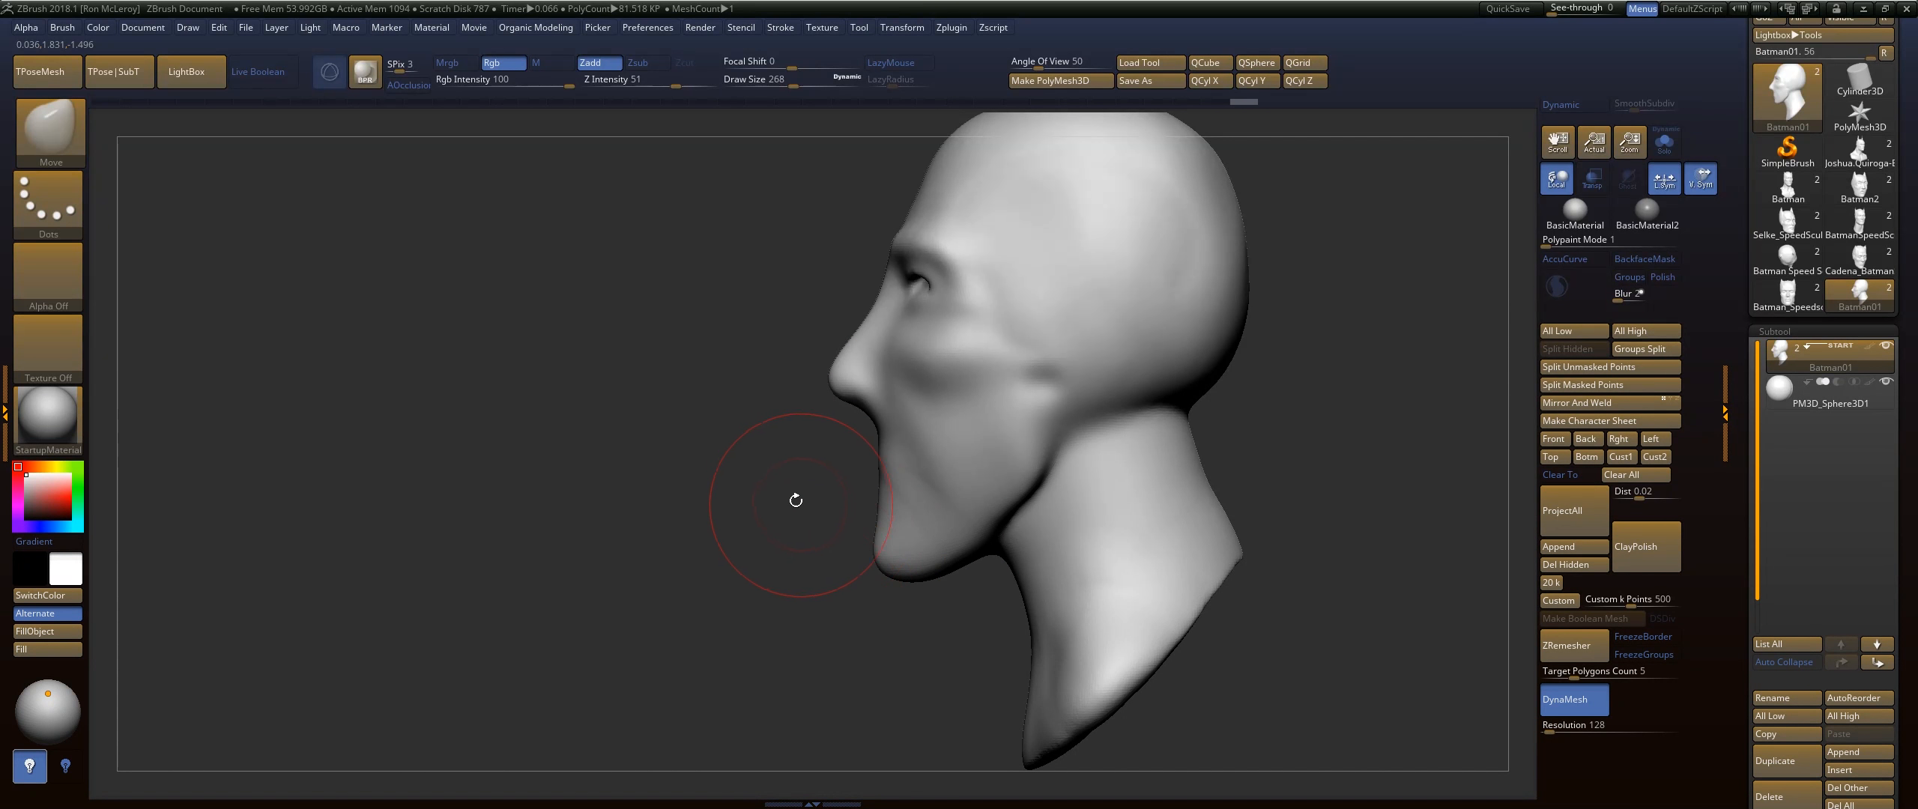
pyautogui.press('b')
pyautogui.press('f')
pyautogui.press('s')
pyautogui.moveTo(769, 486); pyautogui.dragTo(888, 501)
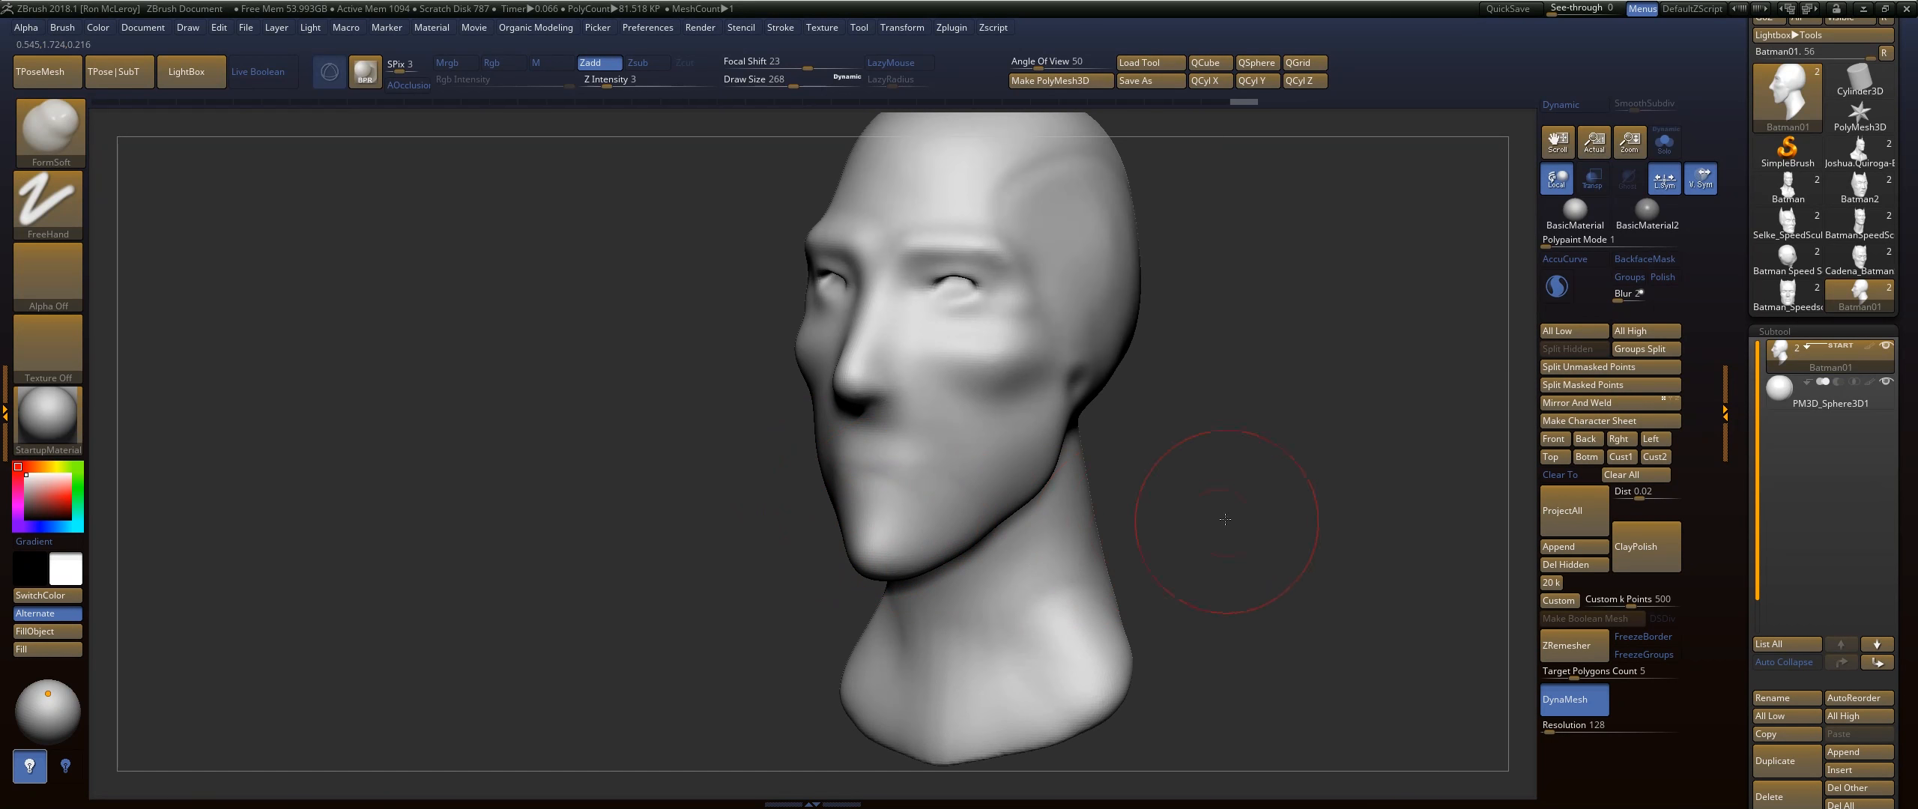
# Reshape the sides of the jaw as seen from below with an enlarged Move brush
pyautogui.moveTo(1224, 518); pyautogui.dragTo(1091, 268)
pyautogui.press('b')
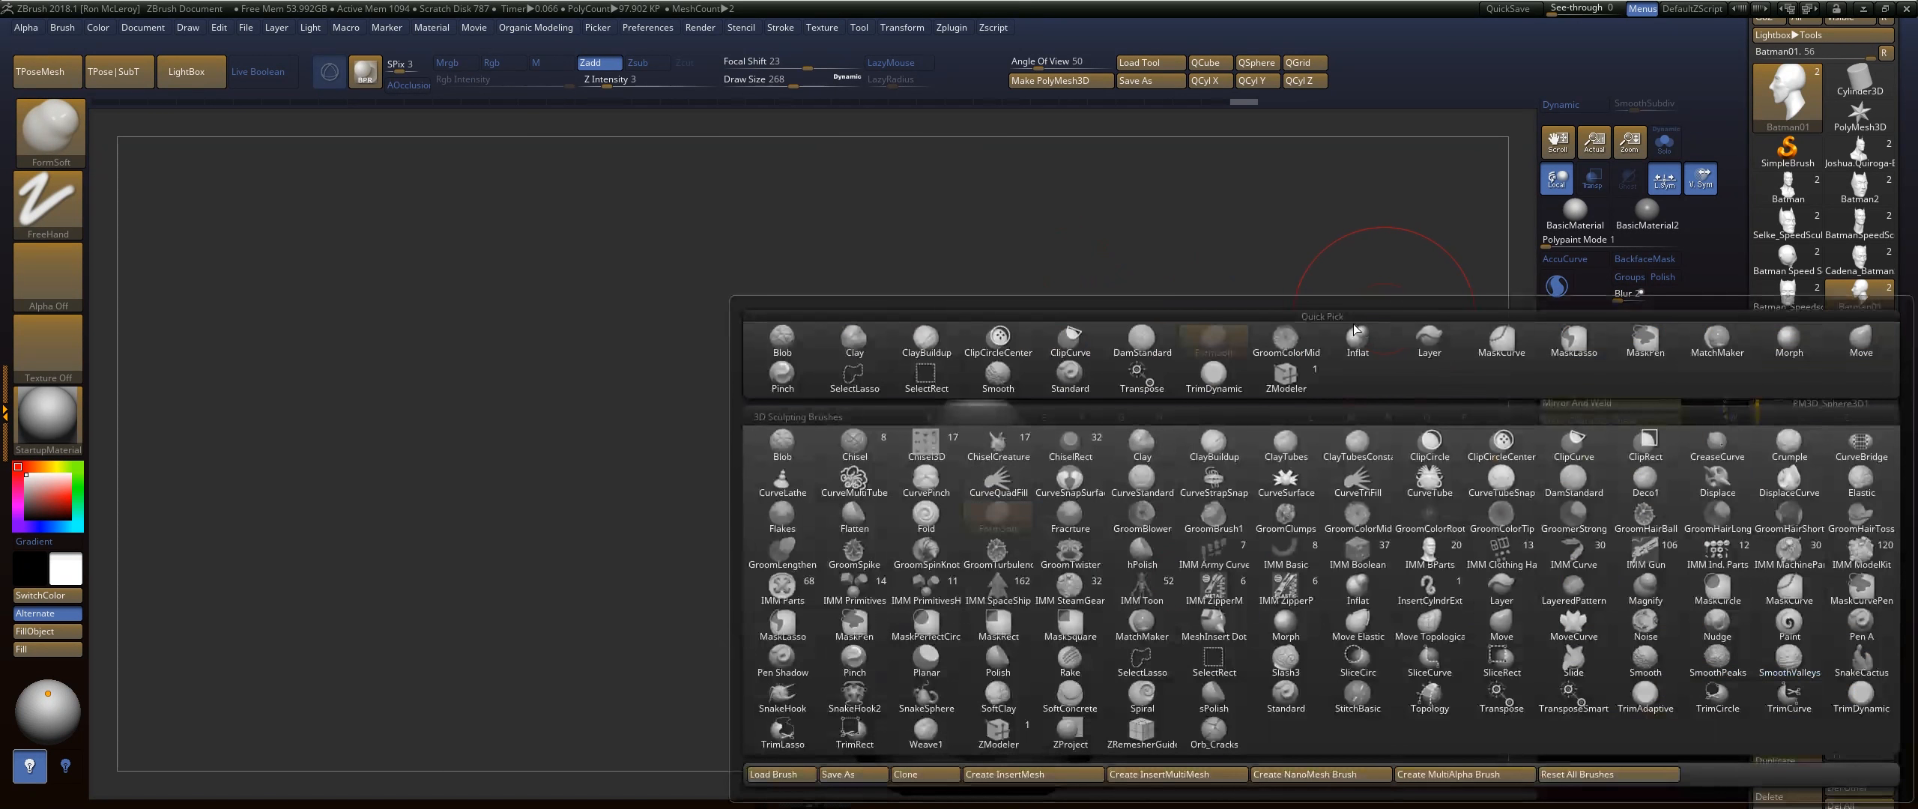
pyautogui.press('m')
pyautogui.press('v')
pyautogui.press('s')
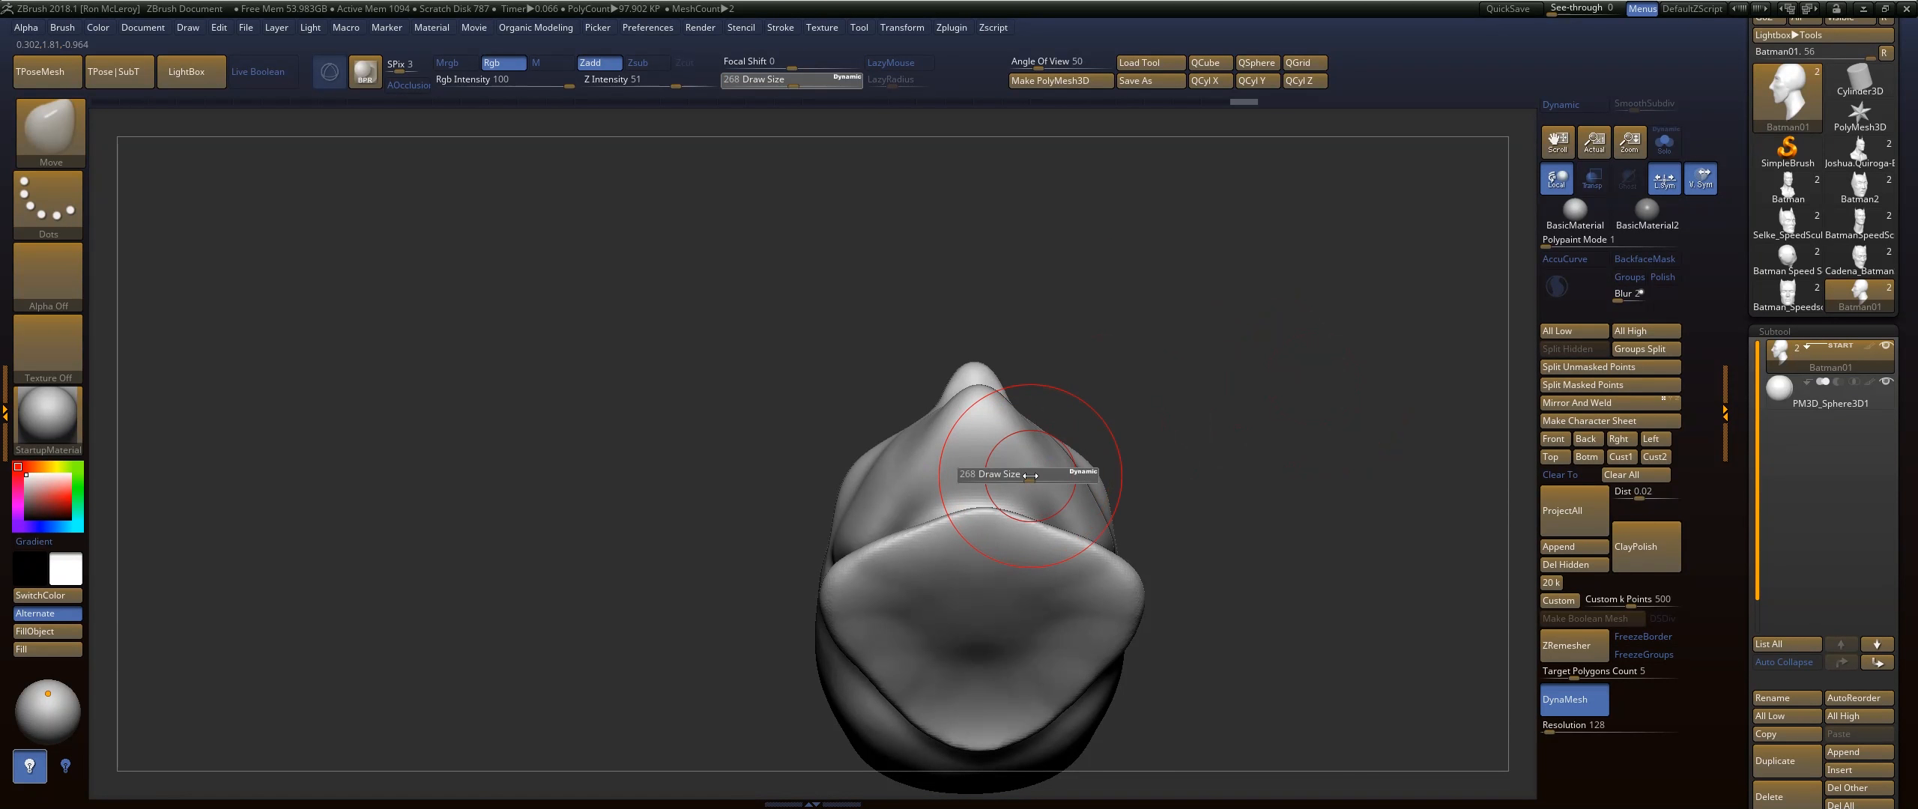
pyautogui.moveTo(1028, 478); pyautogui.dragTo(1071, 469)
pyautogui.moveTo(1338, 419); pyautogui.dragTo(1250, 425)
pyautogui.moveTo(1083, 506); pyautogui.dragTo(1088, 507)
# Adjust the front of the chin from below with the Move brush at draw size 202
pyautogui.moveTo(1264, 363); pyautogui.dragTo(1327, 406)
pyautogui.press('s')
pyautogui.moveTo(1093, 495); pyautogui.dragTo(1076, 494)
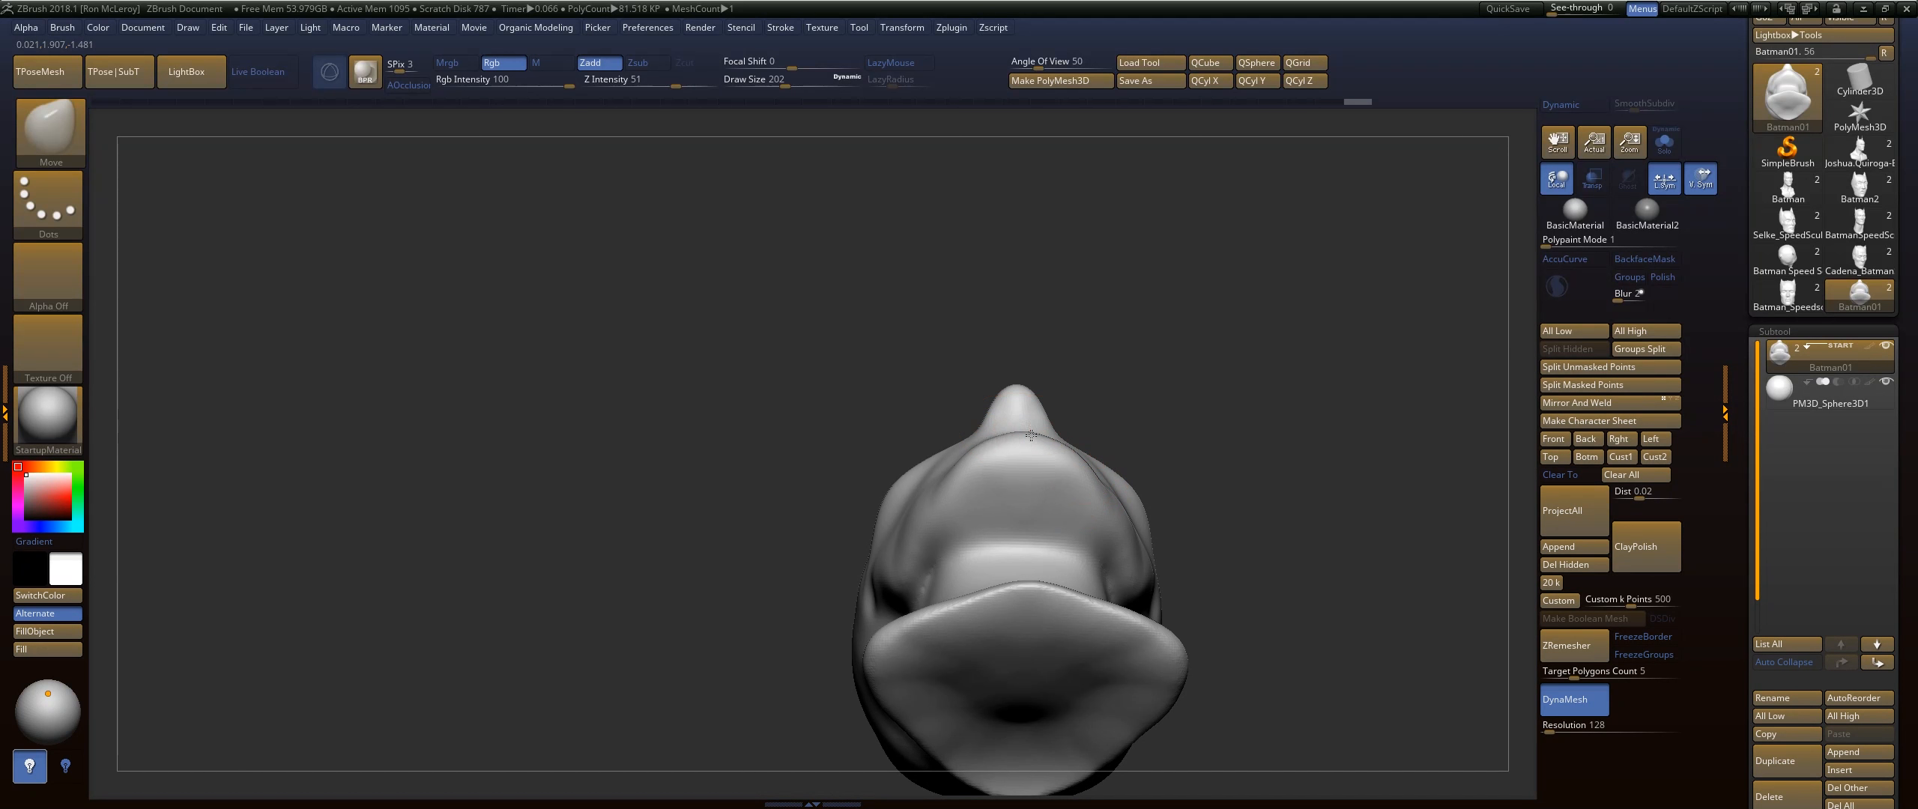
pyautogui.moveTo(1031, 435); pyautogui.dragTo(1031, 435)
# Build up volume around the mouth with the FormSoft brush
pyautogui.moveTo(1349, 359)
pyautogui.mouseDown()
pyautogui.moveTo(1326, 457)
pyautogui.moveTo(1344, 475)
pyautogui.mouseUp()
pyautogui.moveTo(1357, 420)
pyautogui.keyDown('alt'); pyautogui.mouseDown()
pyautogui.moveTo(1254, 522)
pyautogui.moveTo(1346, 447)
pyautogui.moveTo(1287, 457)
pyautogui.moveTo(1255, 501)
pyautogui.mouseUp(); pyautogui.keyUp('alt')
pyautogui.moveTo(1228, 427)
pyautogui.keyDown('alt'); pyautogui.mouseDown()
pyautogui.moveTo(1154, 500)
pyautogui.moveTo(1128, 488)
pyautogui.mouseUp(); pyautogui.keyUp('alt')
pyautogui.press('b')
pyautogui.press('f')
pyautogui.press('s')
pyautogui.press('s')
pyautogui.moveTo(830, 489); pyautogui.dragTo(893, 495)
pyautogui.keyDown('shift'); pyautogui.moveTo(1067, 477); pyautogui.dragTo(1056, 469); pyautogui.keyUp('shift')
pyautogui.moveTo(907, 526); pyautogui.dragTo(897, 464)
# Build up a fuller chin with the FormSoft brush at draw size 177
pyautogui.press('s')
pyautogui.moveTo(900, 621)
pyautogui.mouseDown()
pyautogui.moveTo(882, 652)
pyautogui.moveTo(926, 648)
pyautogui.moveTo(894, 604)
pyautogui.mouseUp()
pyautogui.press('s')
pyautogui.moveTo(905, 604)
pyautogui.mouseDown()
pyautogui.moveTo(915, 616)
pyautogui.moveTo(884, 626)
pyautogui.moveTo(923, 635)
pyautogui.moveTo(920, 616)
pyautogui.moveTo(908, 653)
pyautogui.moveTo(929, 637)
pyautogui.mouseUp()
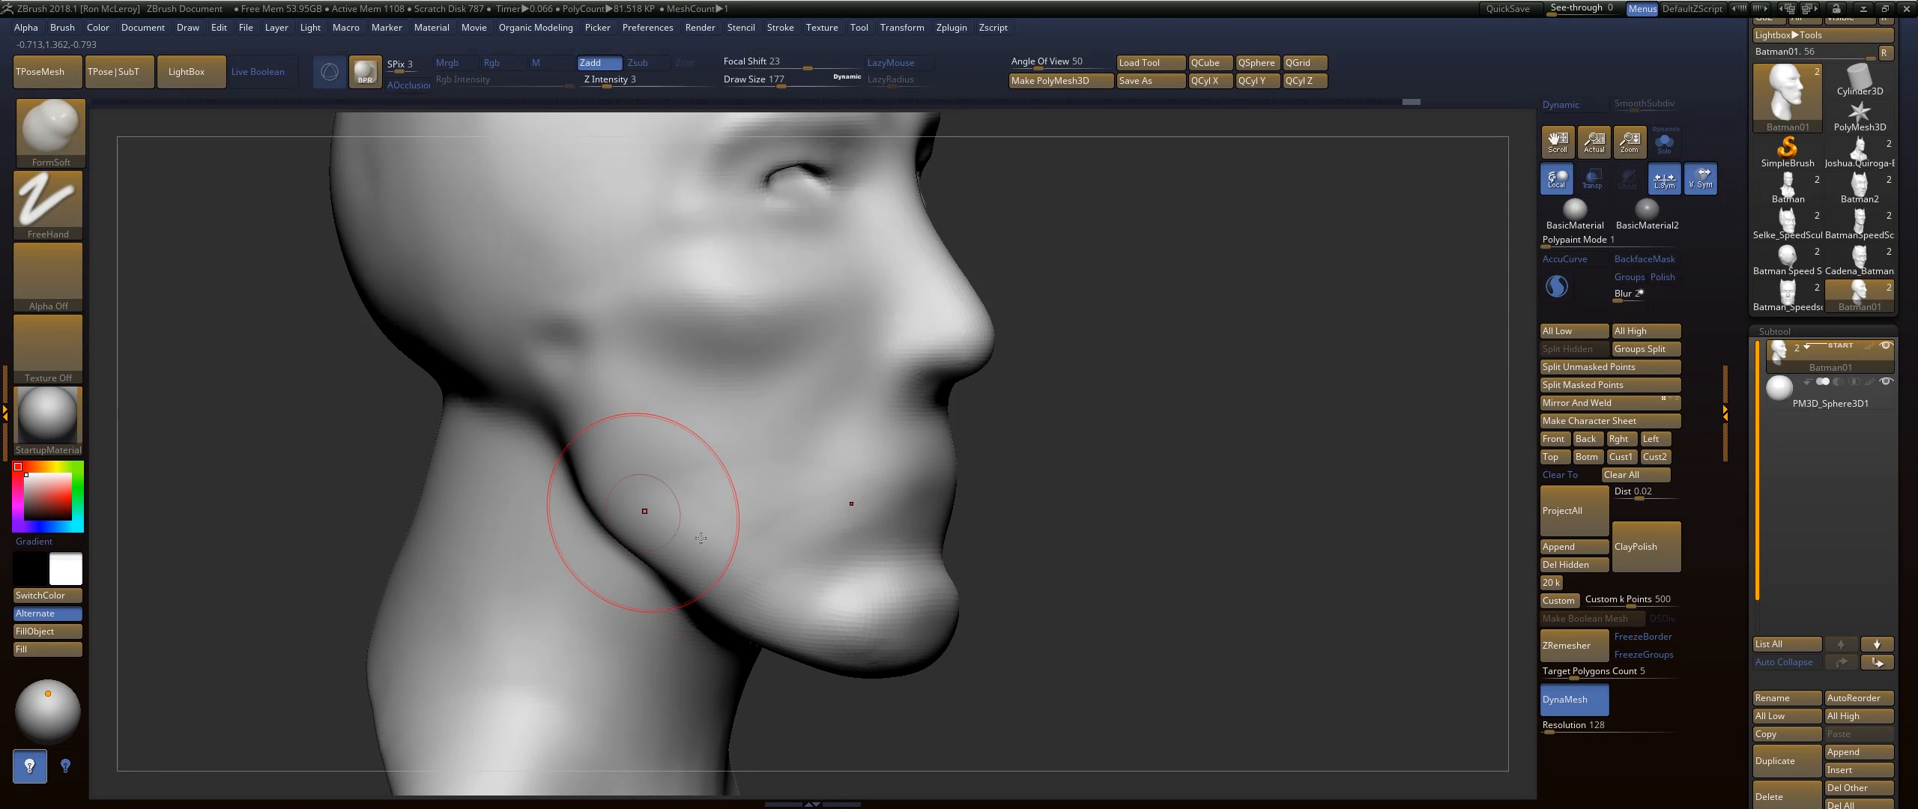
# Reshape the front of the neck and its lower tip with the Move brush at draw size 430
pyautogui.moveTo(1122, 514); pyautogui.dragTo(1063, 410)
pyautogui.press('b')
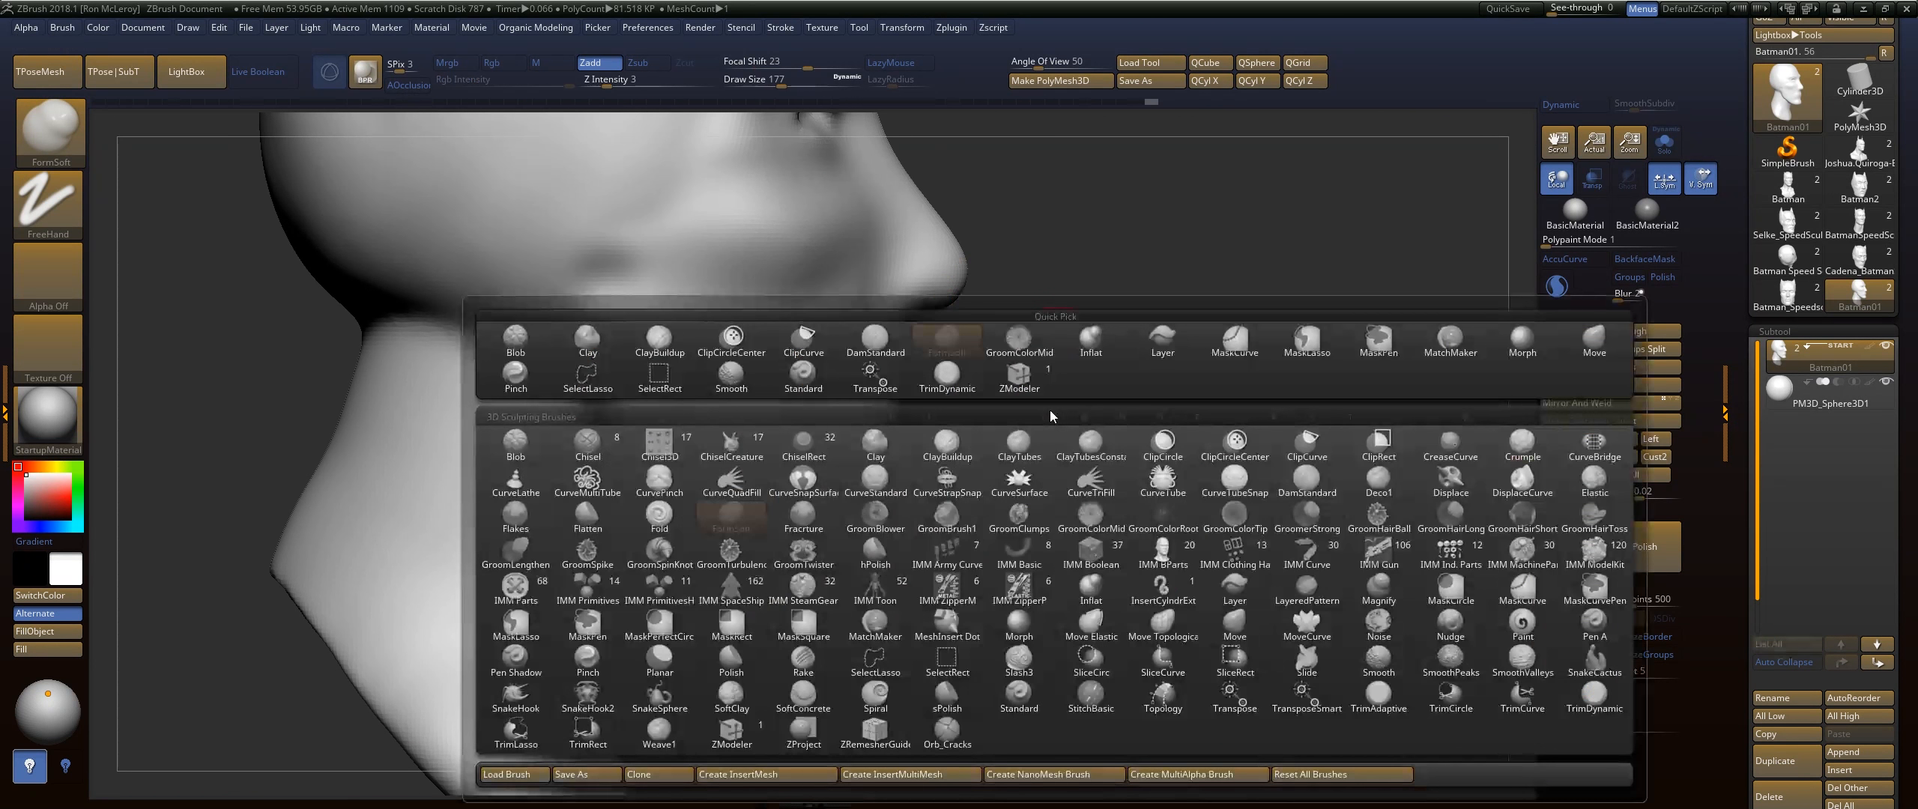
pyautogui.press('m')
pyautogui.press('v')
pyautogui.keyDown('alt'); pyautogui.moveTo(1094, 458); pyautogui.dragTo(1130, 510); pyautogui.keyUp('alt')
pyautogui.press('s')
pyautogui.moveTo(696, 486); pyautogui.dragTo(732, 486)
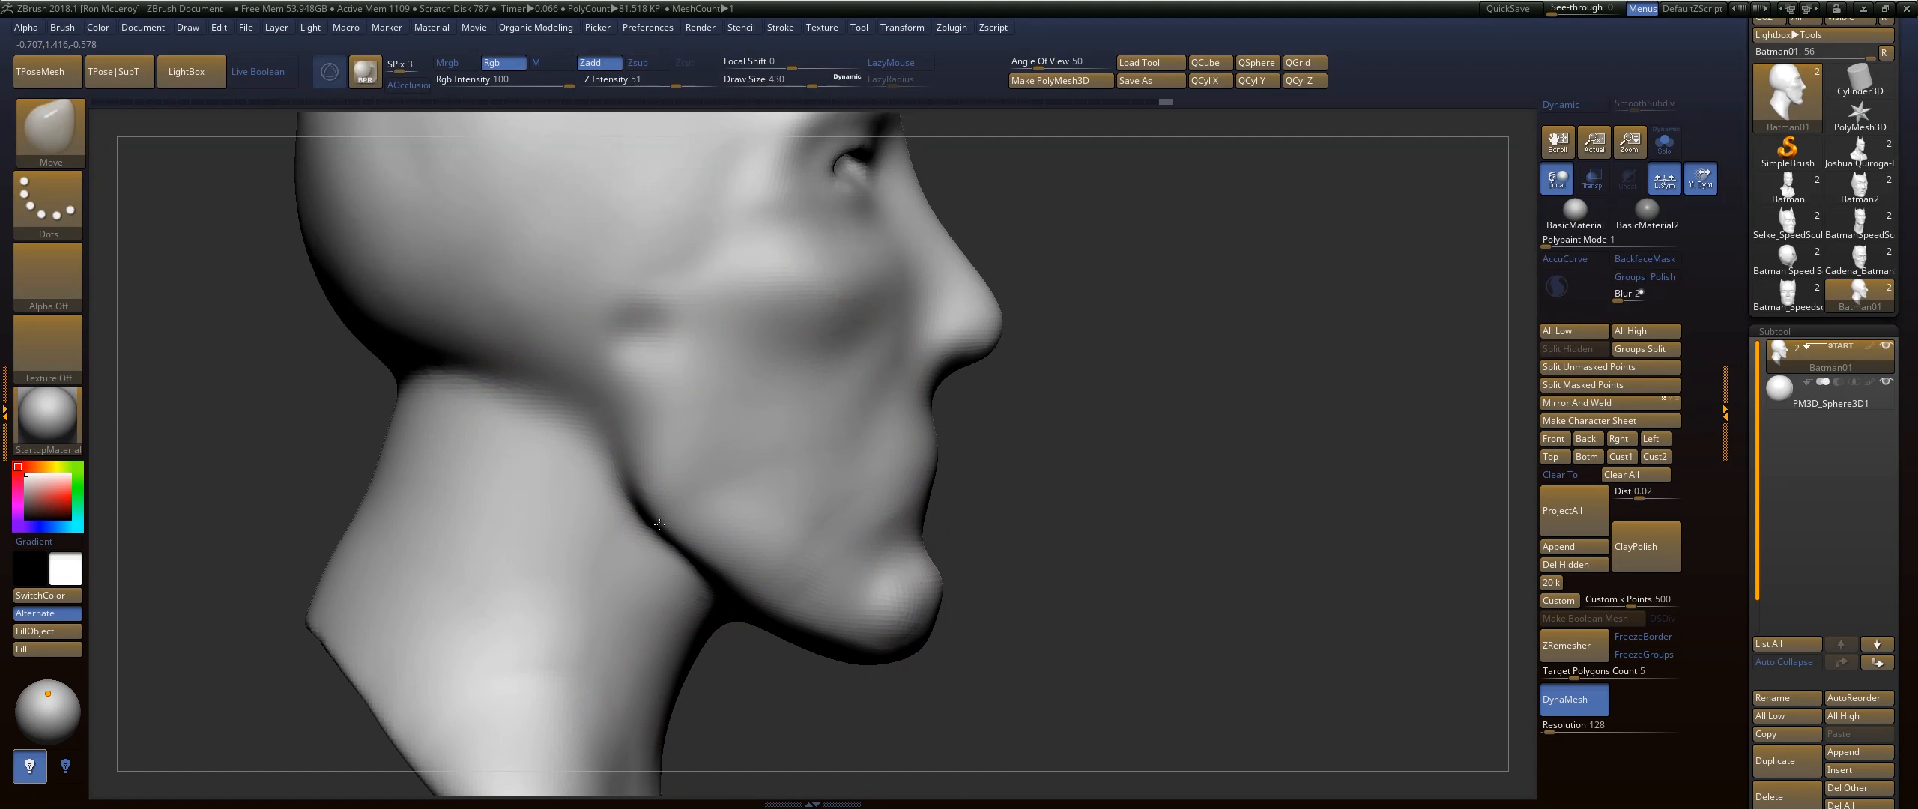
pyautogui.moveTo(753, 725); pyautogui.dragTo(822, 475)
pyautogui.moveTo(784, 670); pyautogui.dragTo(743, 745)
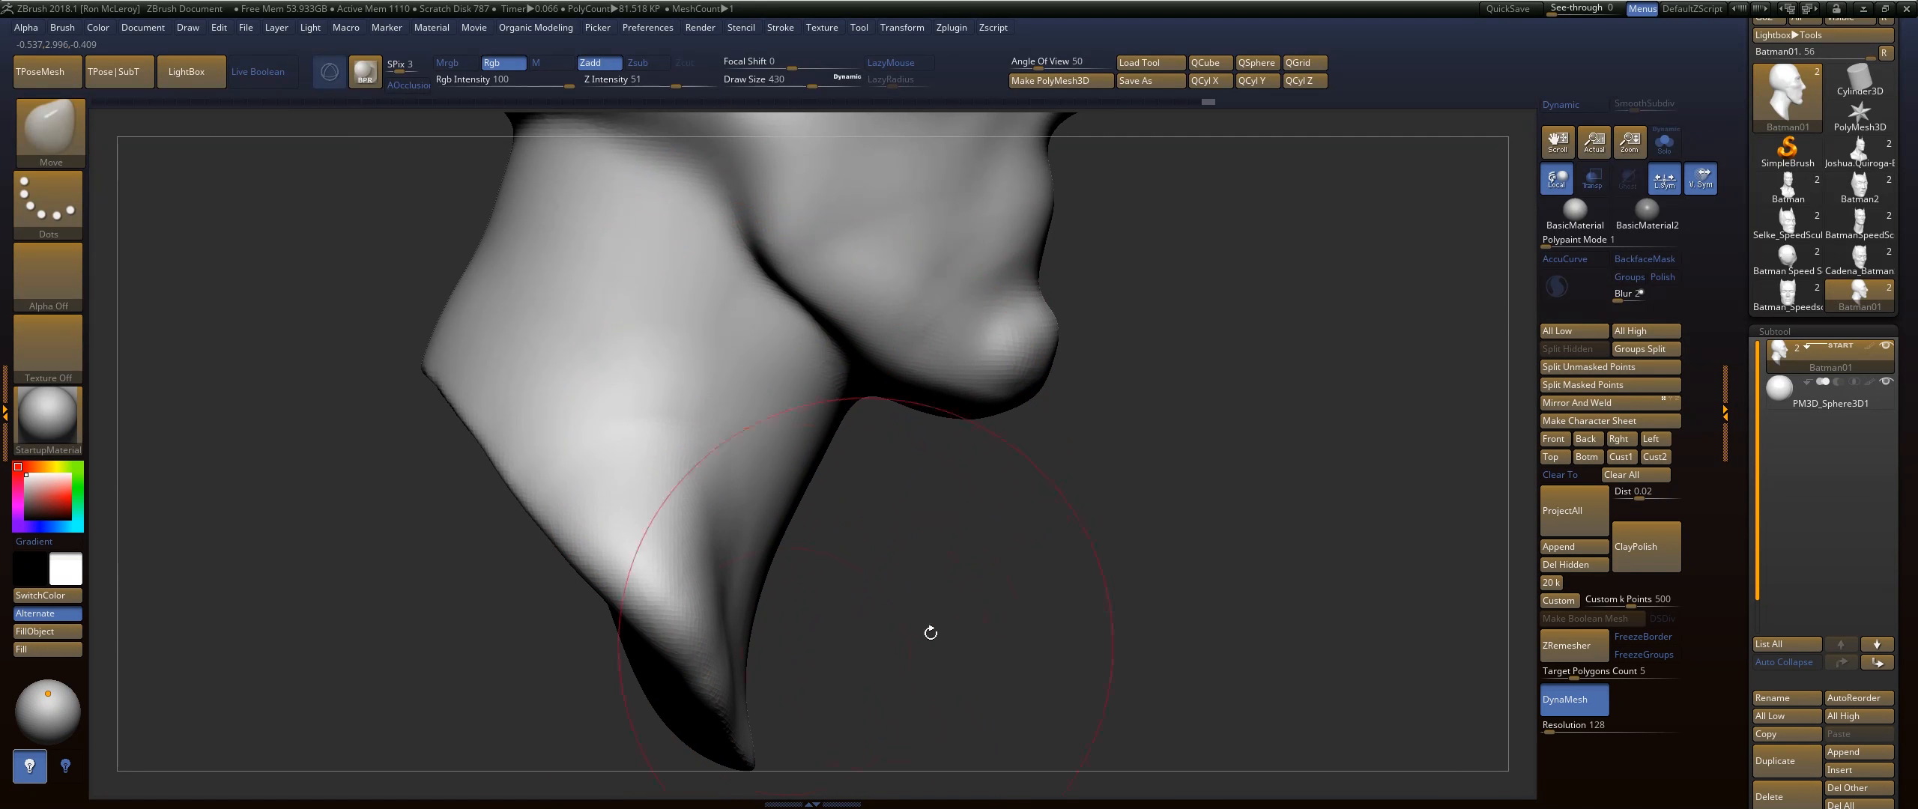
# Adjust the overall shape of the neck in profile with the Move brush at draw size 743
pyautogui.moveTo(929, 634)
pyautogui.keyDown('alt'); pyautogui.mouseDown()
pyautogui.moveTo(642, 574)
pyautogui.moveTo(702, 332)
pyautogui.mouseUp(); pyautogui.keyUp('alt')
pyautogui.moveTo(803, 399)
pyautogui.mouseDown()
pyautogui.moveTo(829, 399)
pyautogui.moveTo(742, 373)
pyautogui.mouseUp()
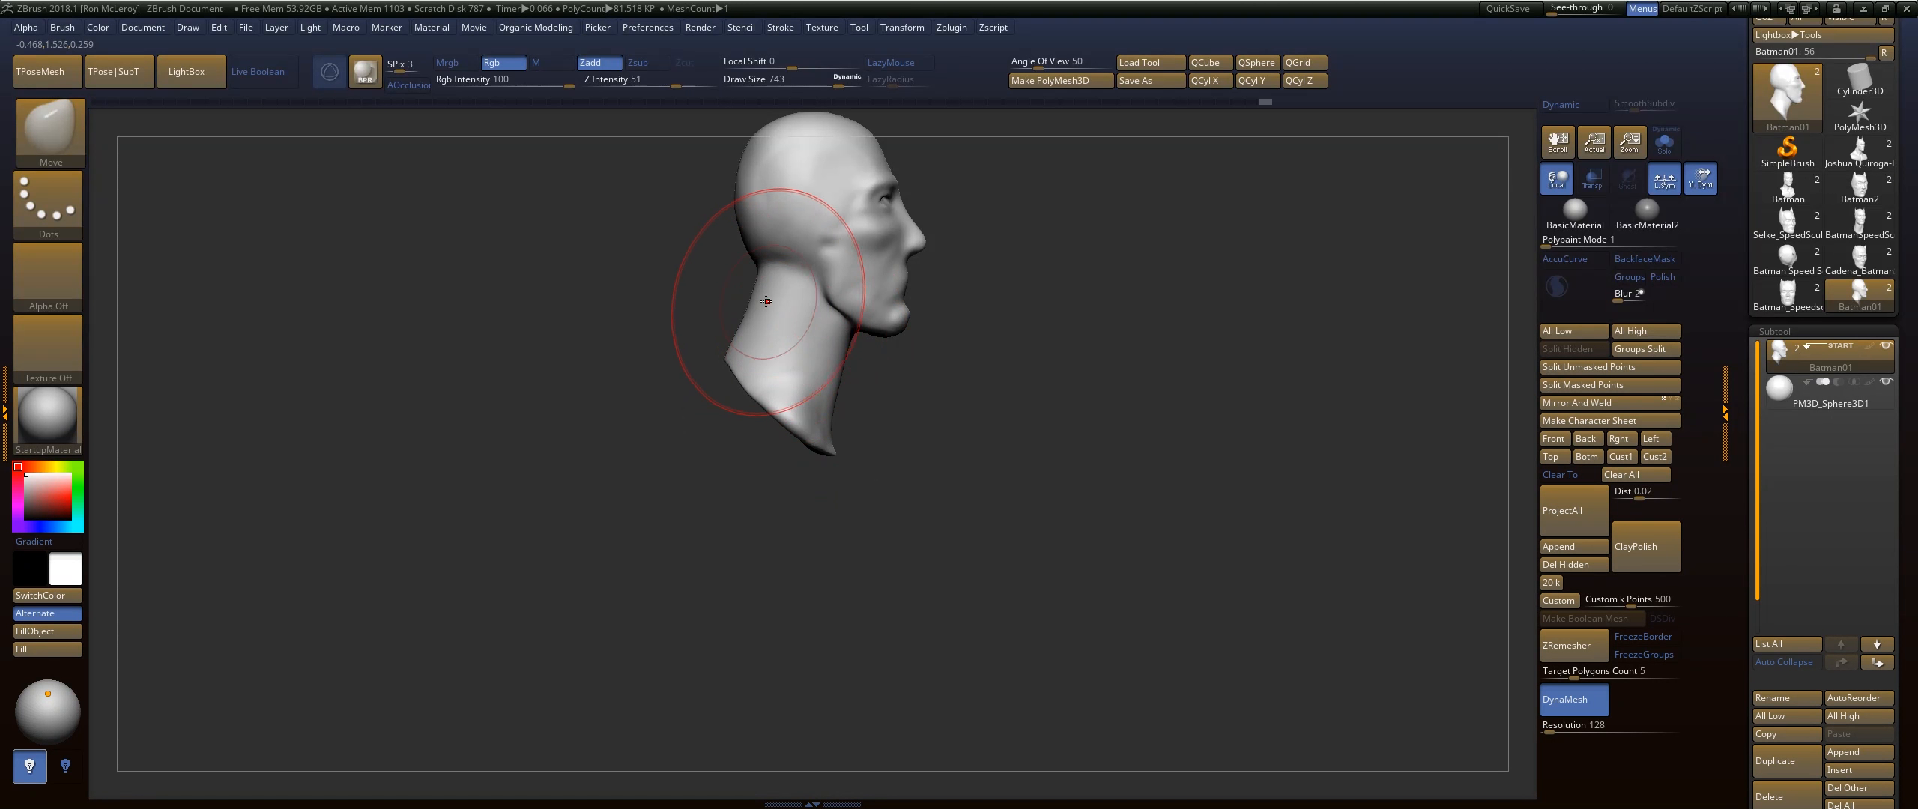
pyautogui.keyDown('alt'); pyautogui.moveTo(760, 295); pyautogui.dragTo(792, 440, button='right'); pyautogui.keyUp('alt')
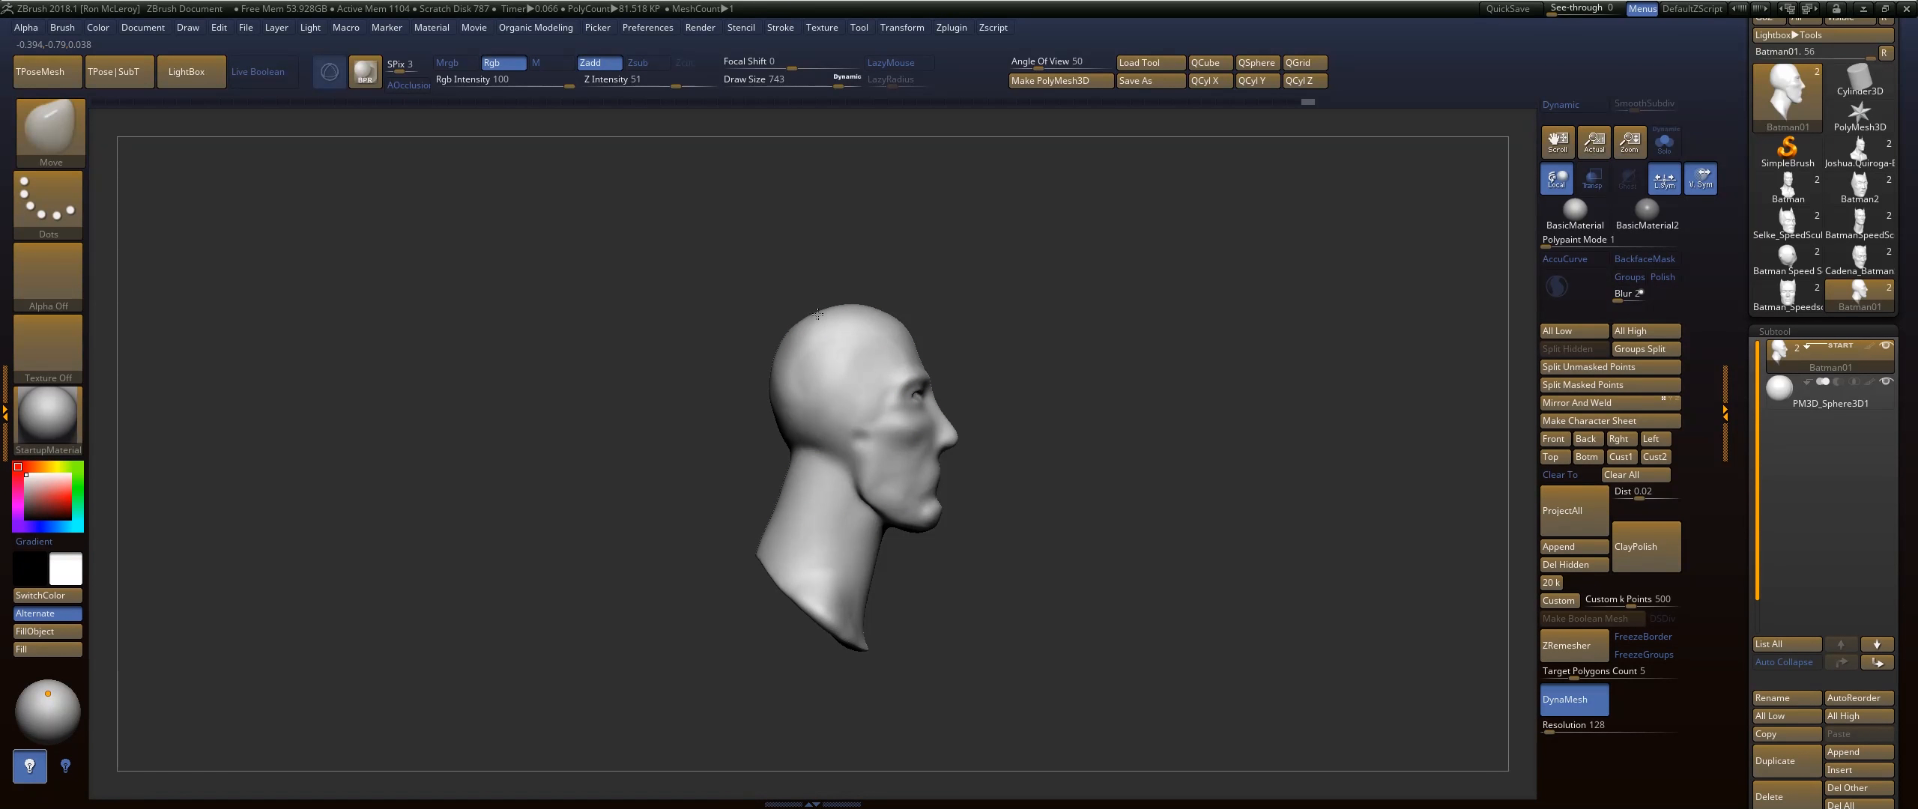
# Add volume to the temple and cheekbone with the FormSoft brush at draw size 358
pyautogui.moveTo(1099, 357)
pyautogui.mouseDown(button='right')
pyautogui.moveTo(1049, 358)
pyautogui.moveTo(942, 436)
pyautogui.mouseUp(button='right')
pyautogui.press('b')
pyautogui.press('s')
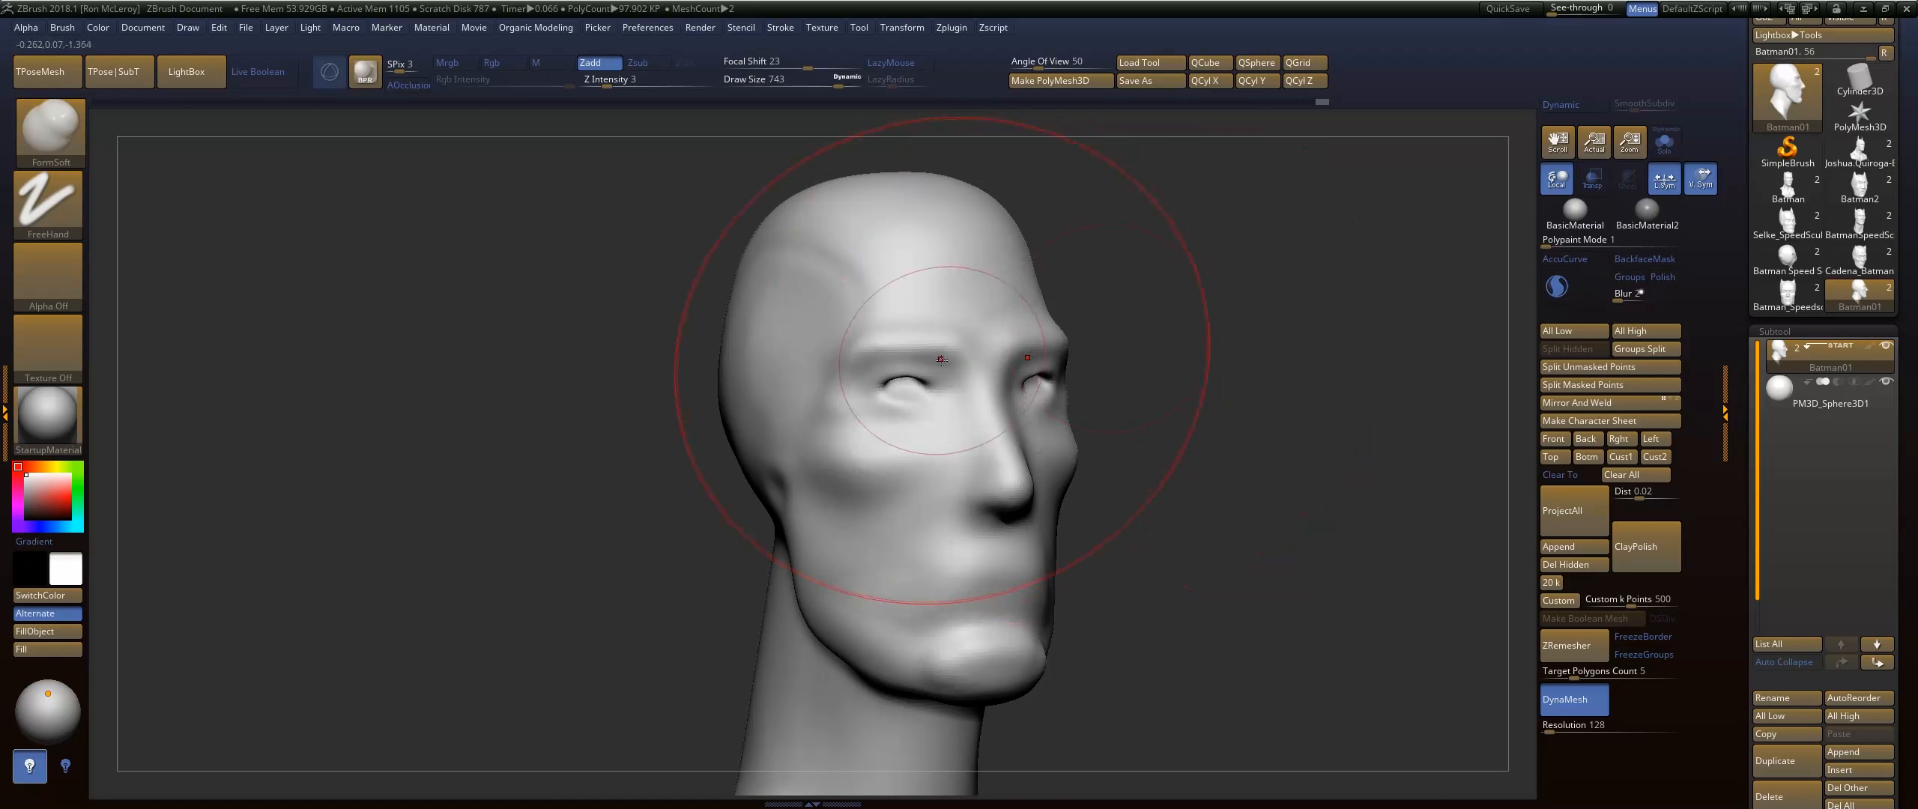
pyautogui.press('s')
pyautogui.moveTo(944, 361); pyautogui.dragTo(891, 361)
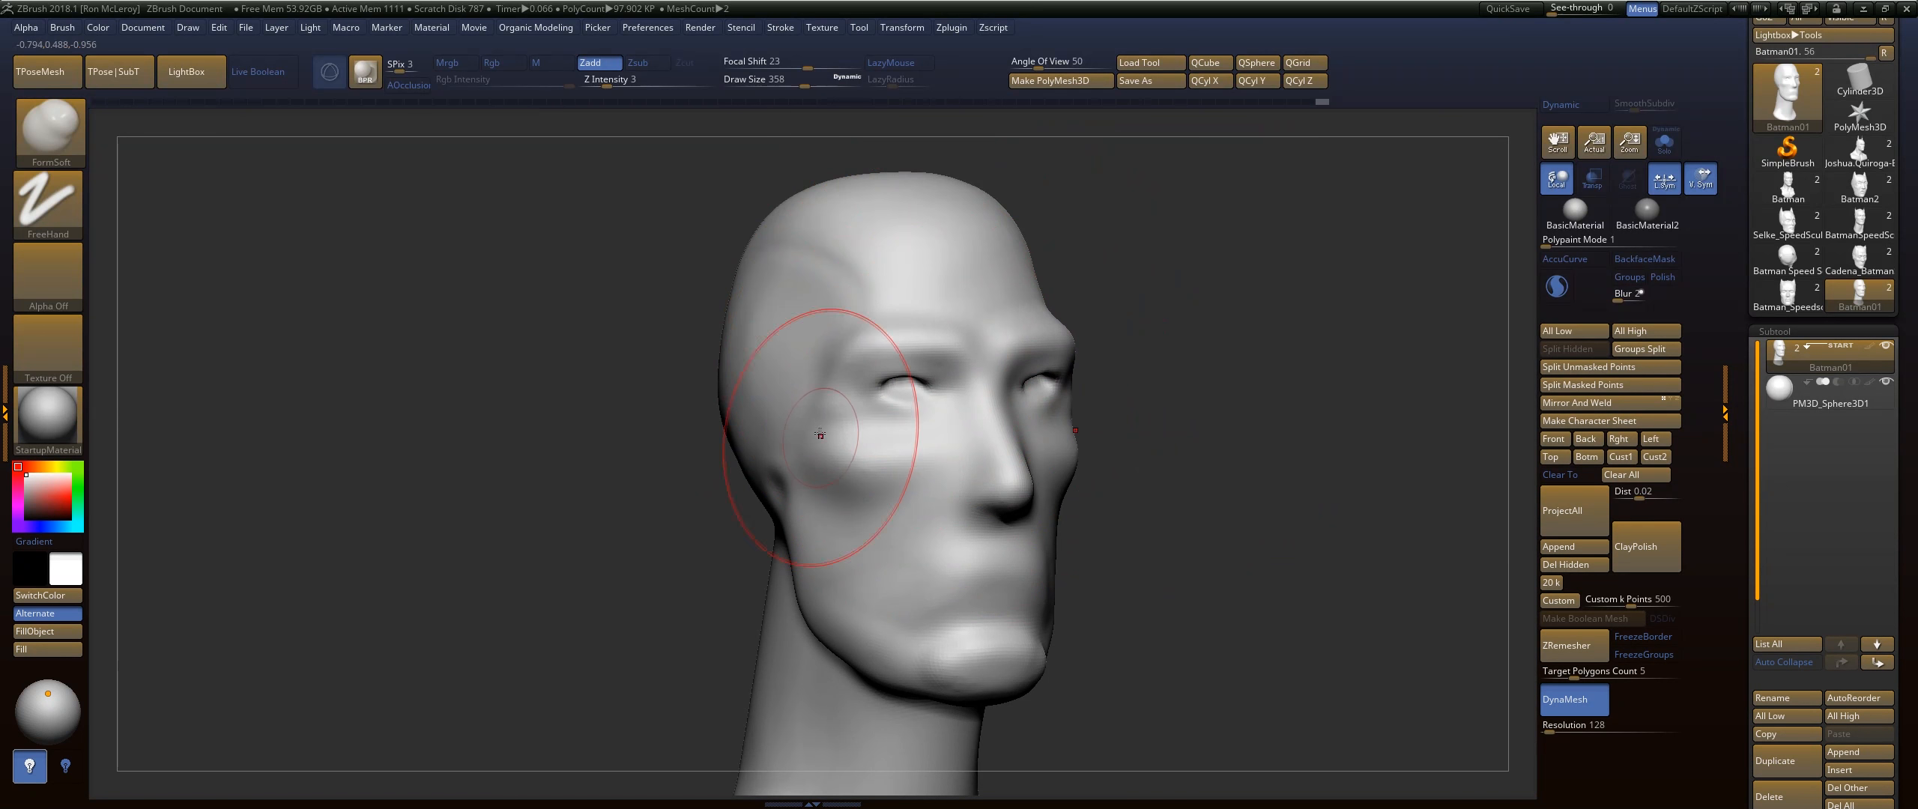
# Define the brow, eye sockets and cheek planes with the FormSoft brush at draw size 207
pyautogui.moveTo(922, 427)
pyautogui.mouseDown(button='right')
pyautogui.moveTo(1200, 394)
pyautogui.moveTo(1263, 313)
pyautogui.moveTo(1281, 338)
pyautogui.moveTo(1108, 361)
pyautogui.mouseUp(button='right')
pyautogui.press('s')
pyautogui.moveTo(892, 319)
pyautogui.mouseDown()
pyautogui.moveTo(805, 398)
pyautogui.moveTo(888, 416)
pyautogui.moveTo(952, 348)
pyautogui.moveTo(884, 334)
pyautogui.moveTo(926, 333)
pyautogui.mouseUp()
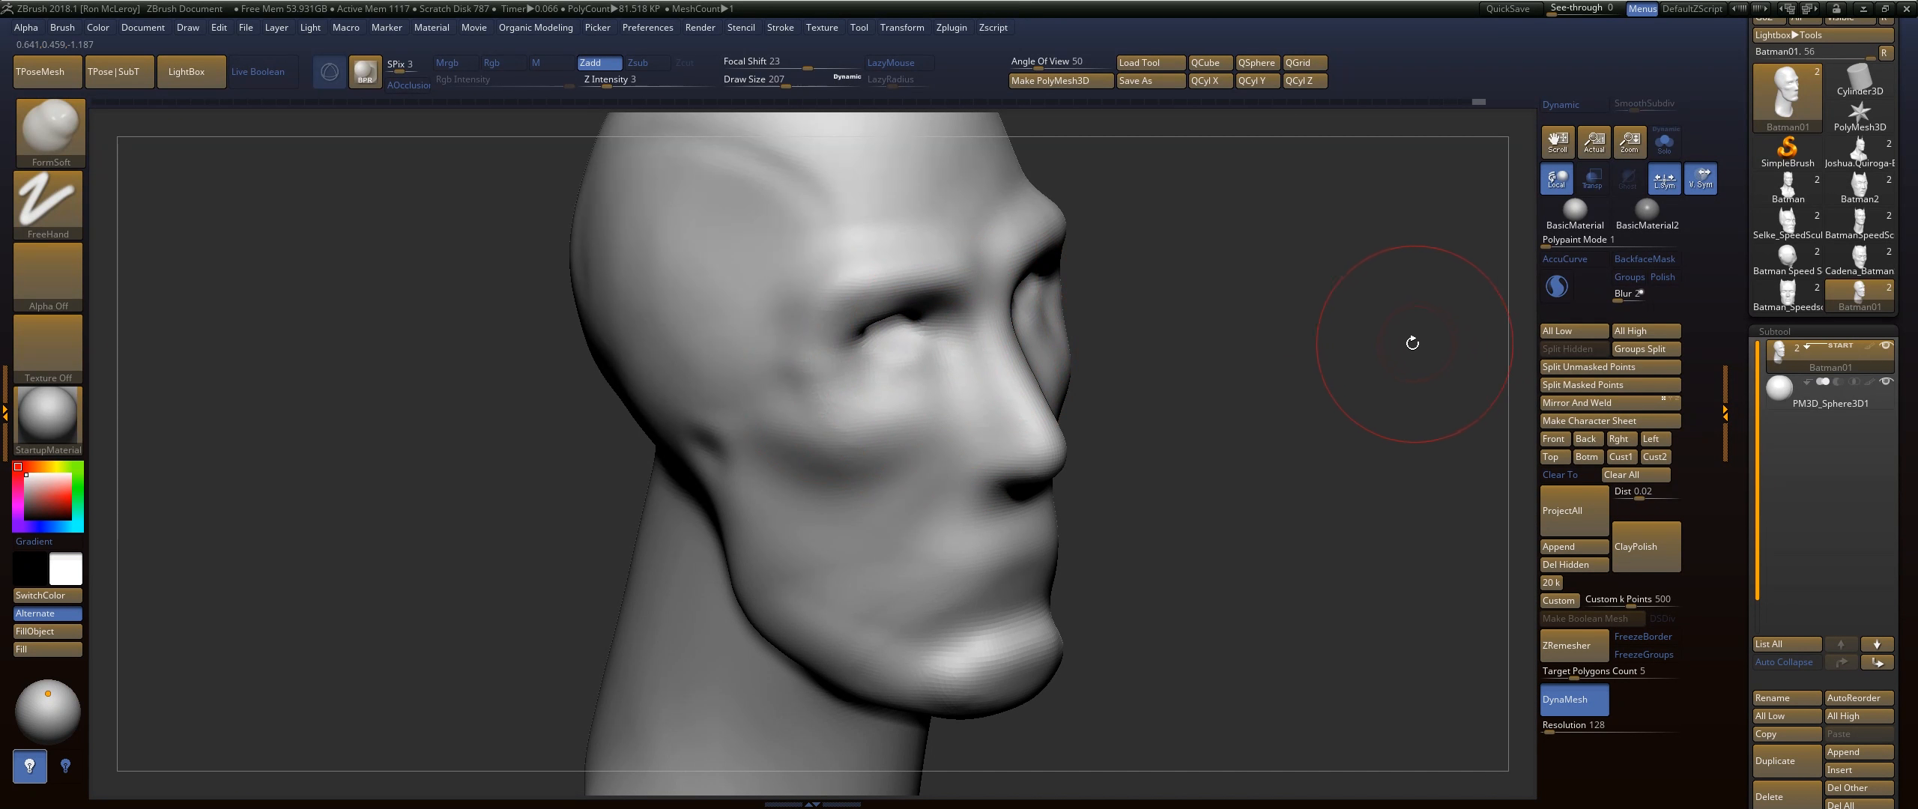
pyautogui.moveTo(1263, 341); pyautogui.dragTo(1468, 244)
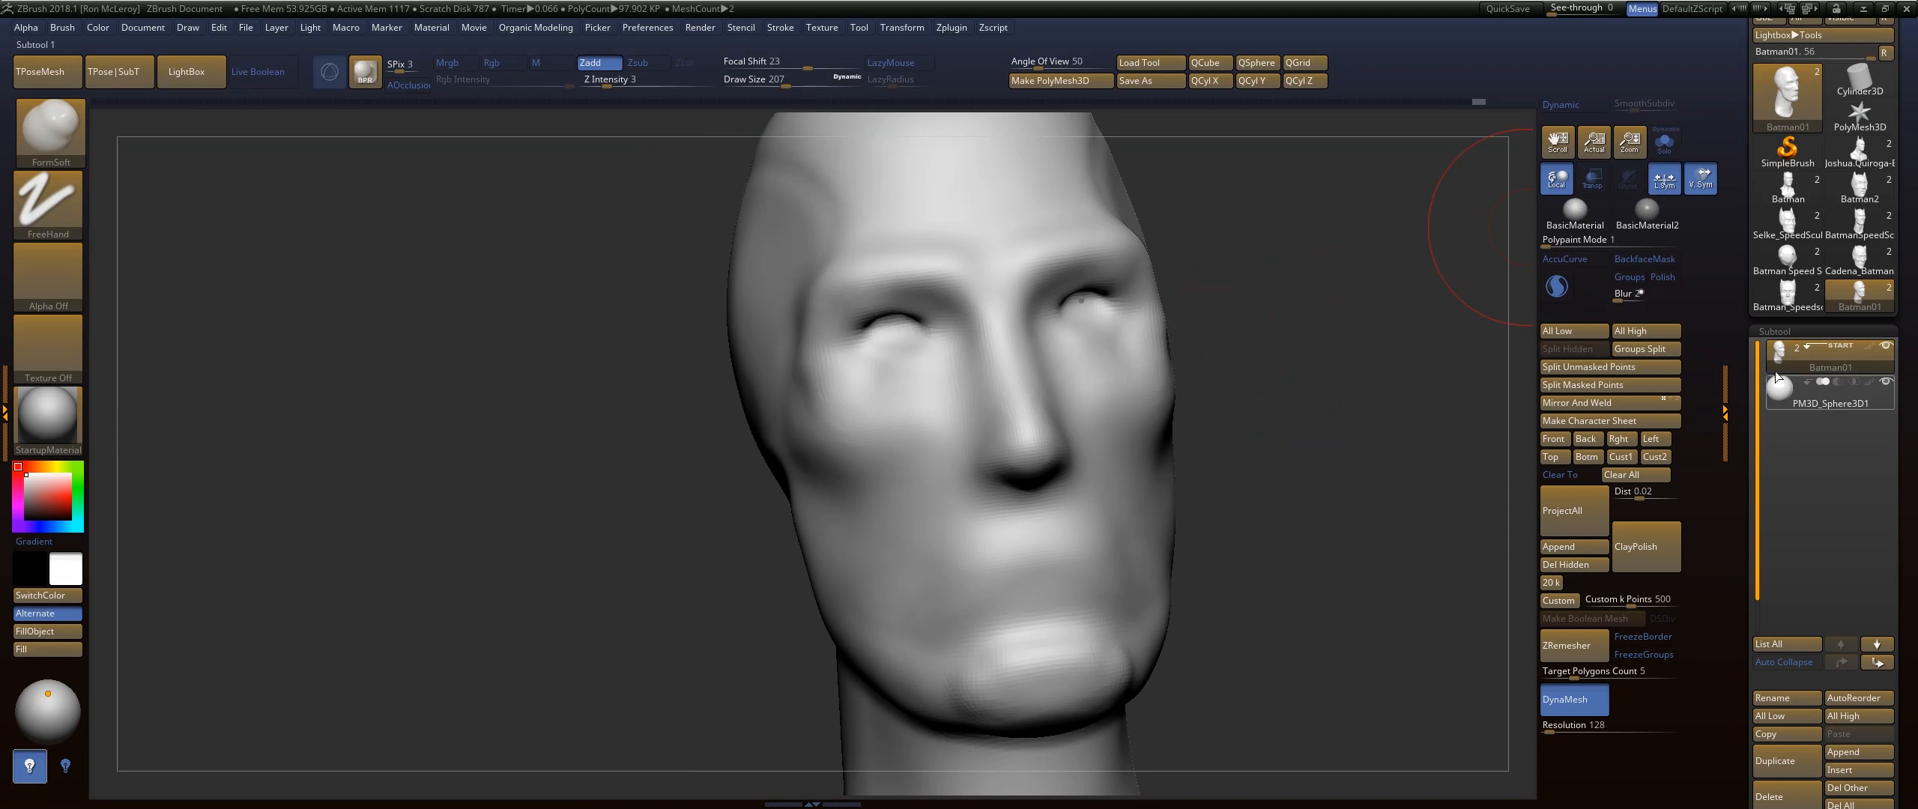
# Select the PM3D_Sphere3D1 subtool, activate the move gizmo and turn on transparency to view the eye spheres through the head
pyautogui.keyDown('shift'); pyautogui.moveTo(1369, 323); pyautogui.dragTo(1461, 326); pyautogui.keyUp('shift')
pyautogui.click(1820, 394)
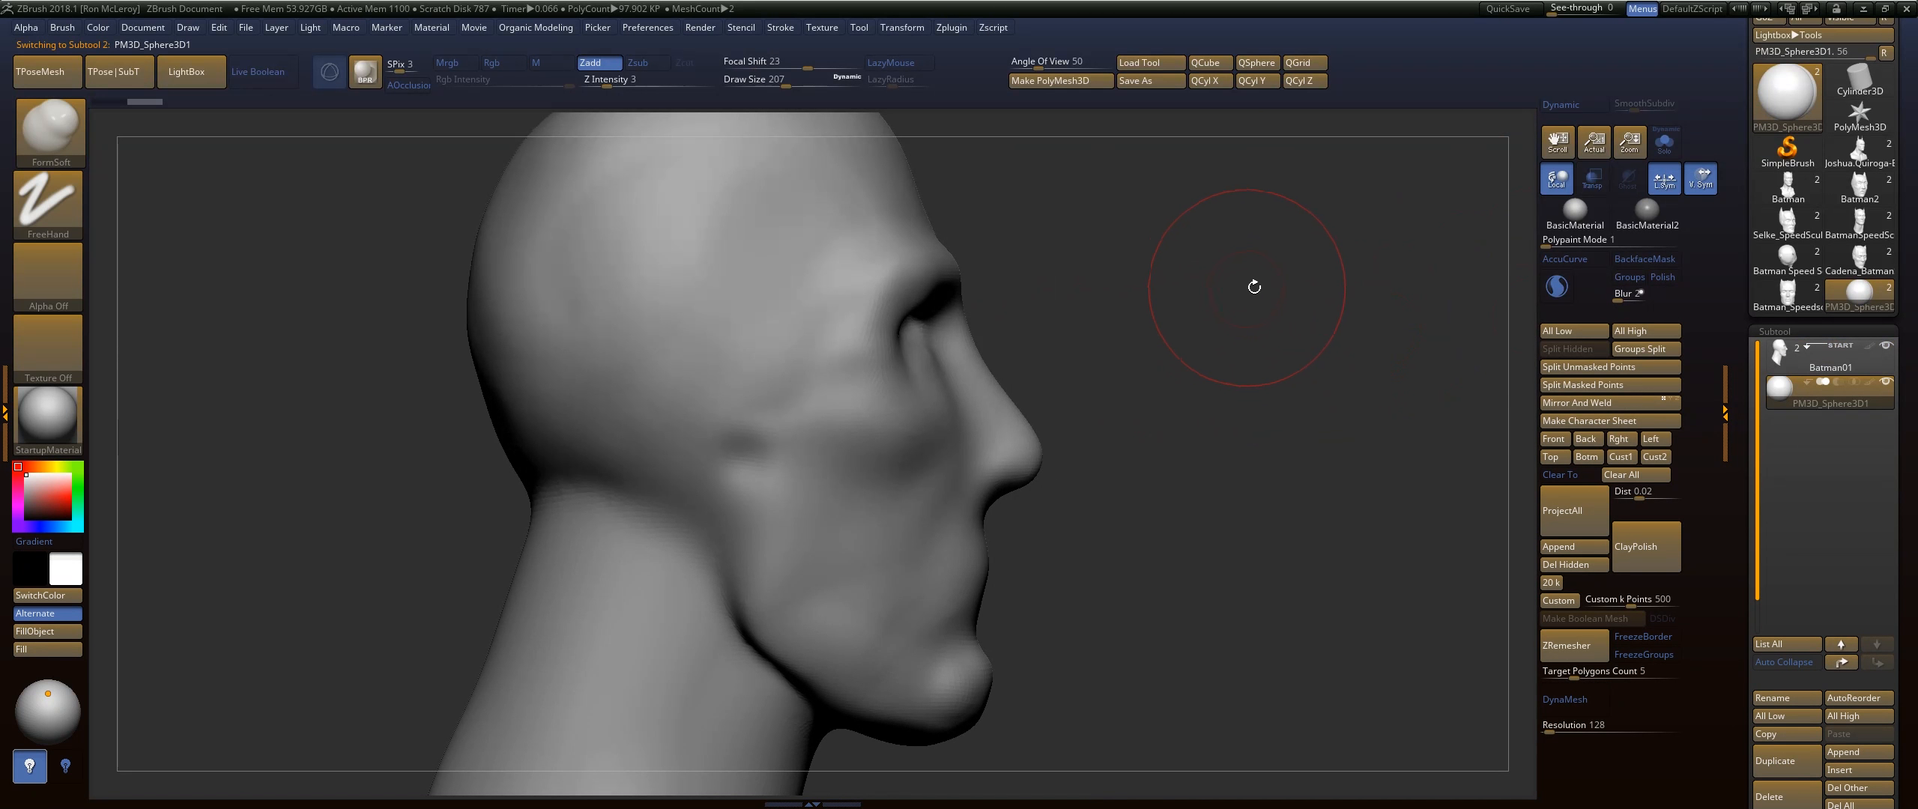
pyautogui.press('w')
pyautogui.click(1592, 180)
pyautogui.keyDown('alt'); pyautogui.moveTo(1207, 299); pyautogui.dragTo(861, 300); pyautogui.keyUp('alt')
pyautogui.click(577, 305)
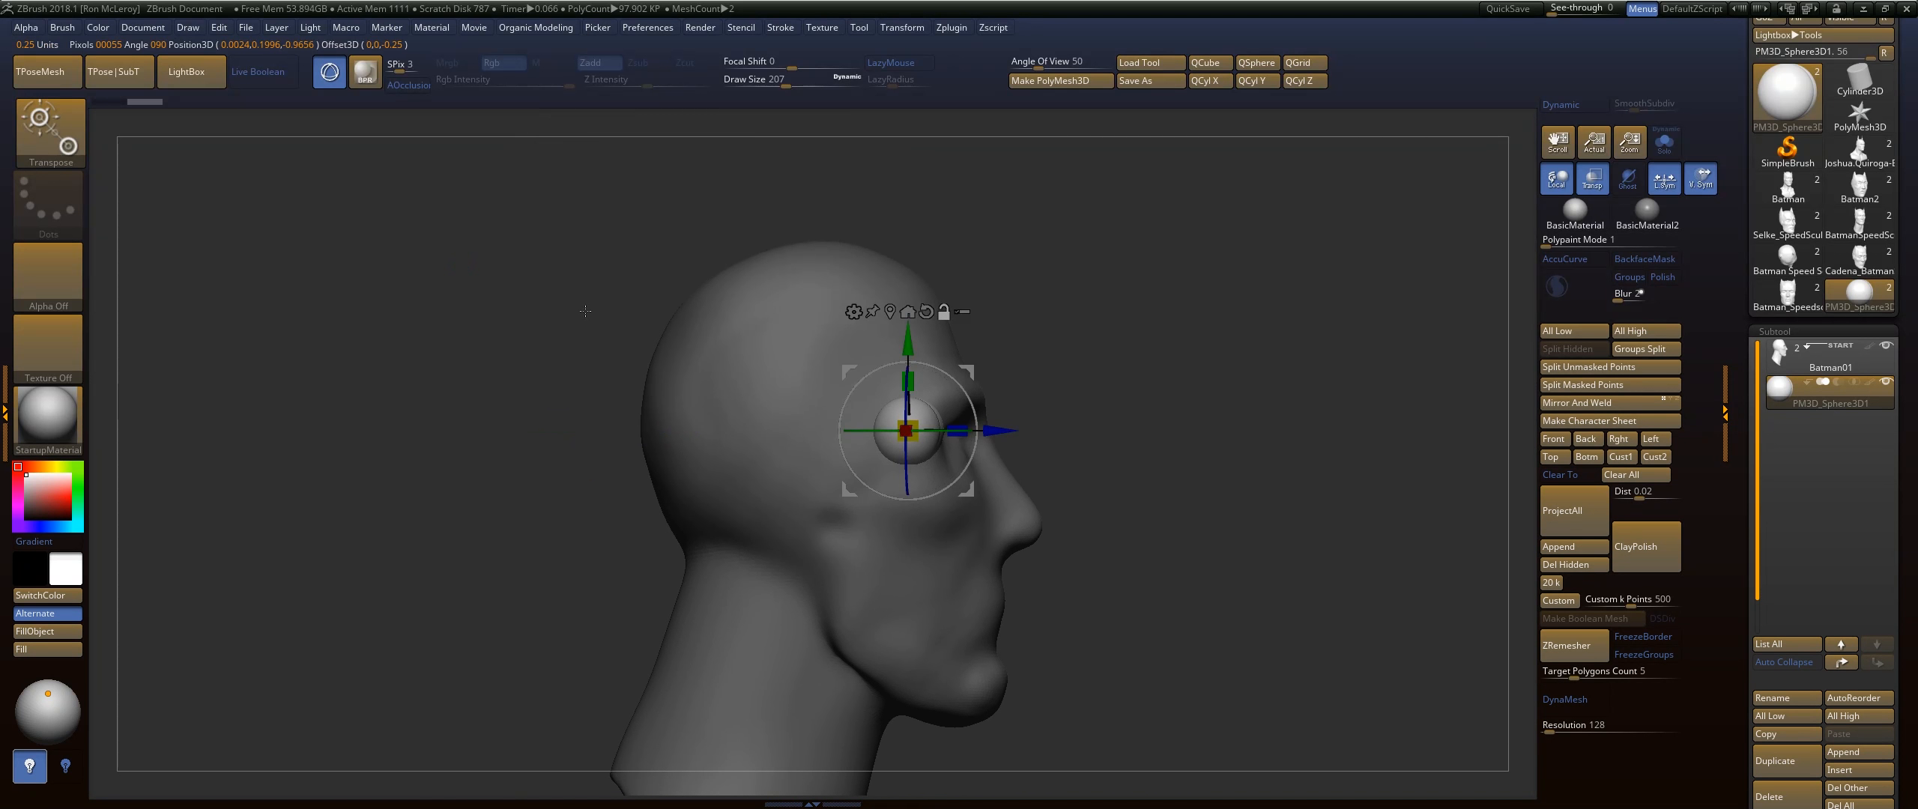
pyautogui.moveTo(967, 388); pyautogui.dragTo(978, 437)
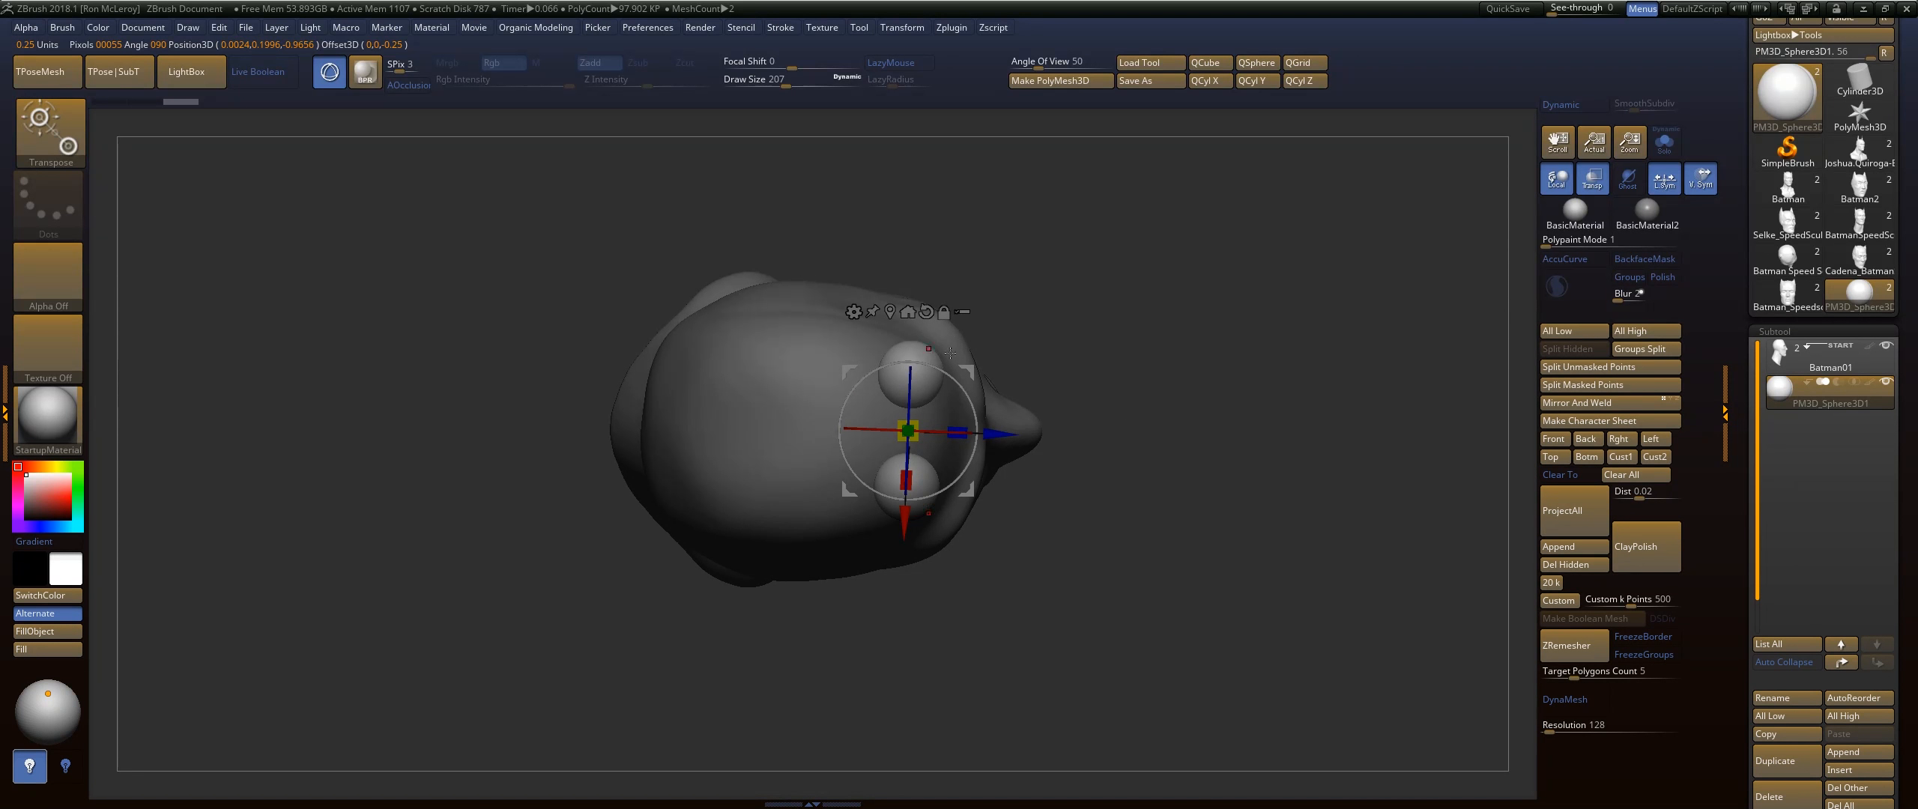
# Open the spheres' geometry options and move the eye spheres forward in the head
pyautogui.click(1779, 331)
pyautogui.click(1788, 348)
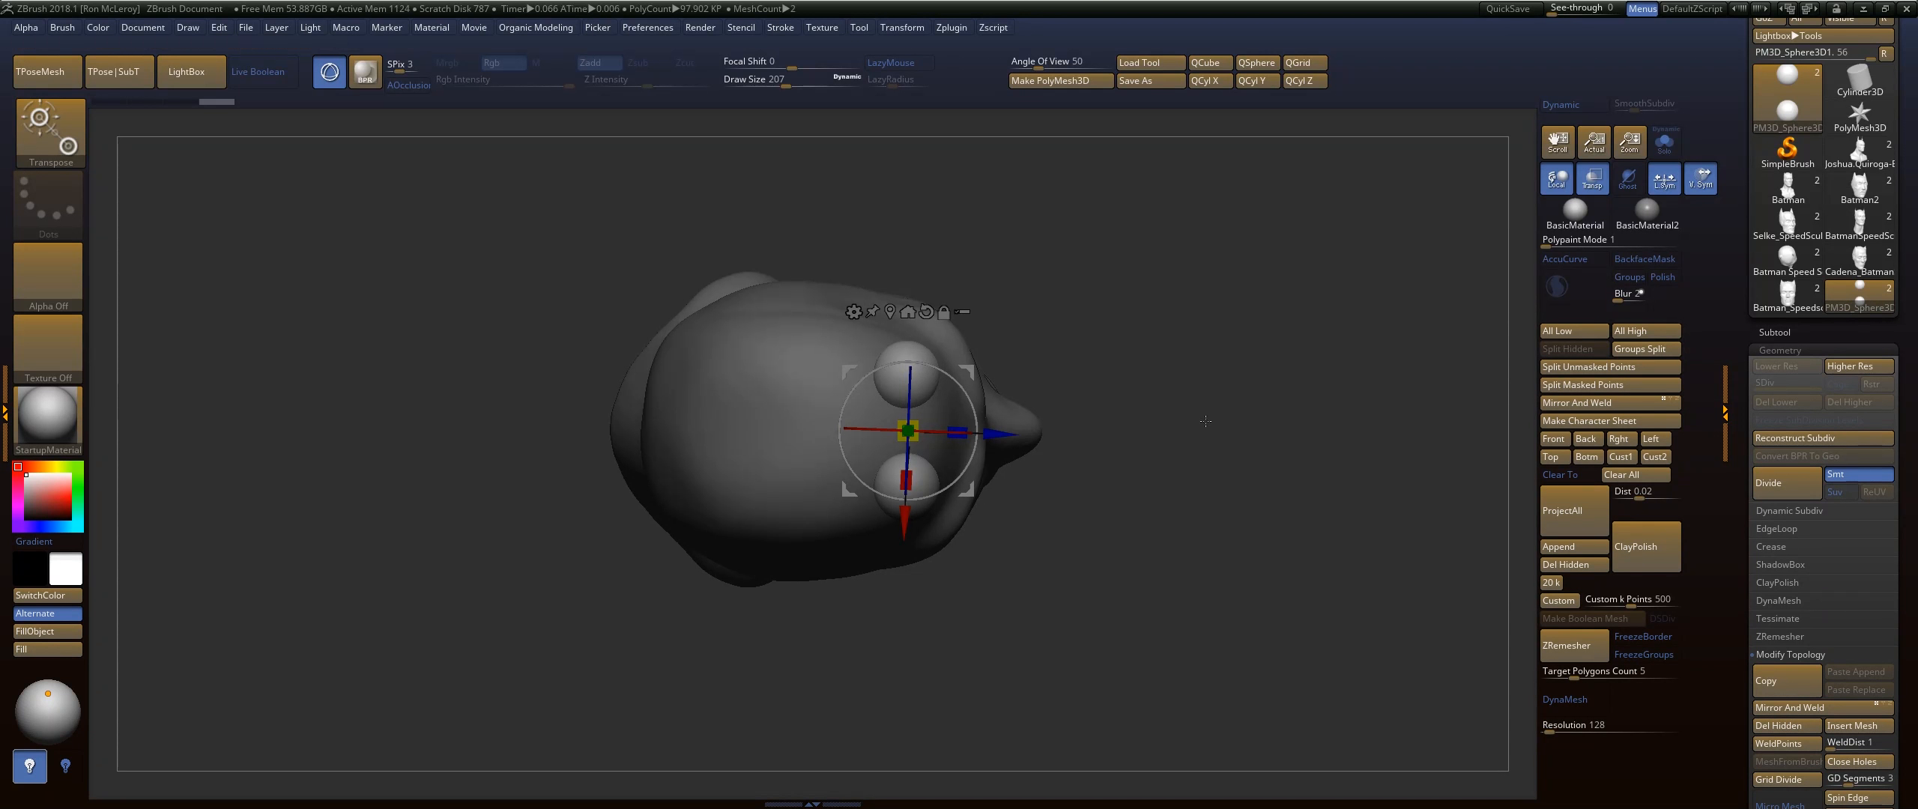
pyautogui.moveTo(997, 433); pyautogui.dragTo(1031, 427)
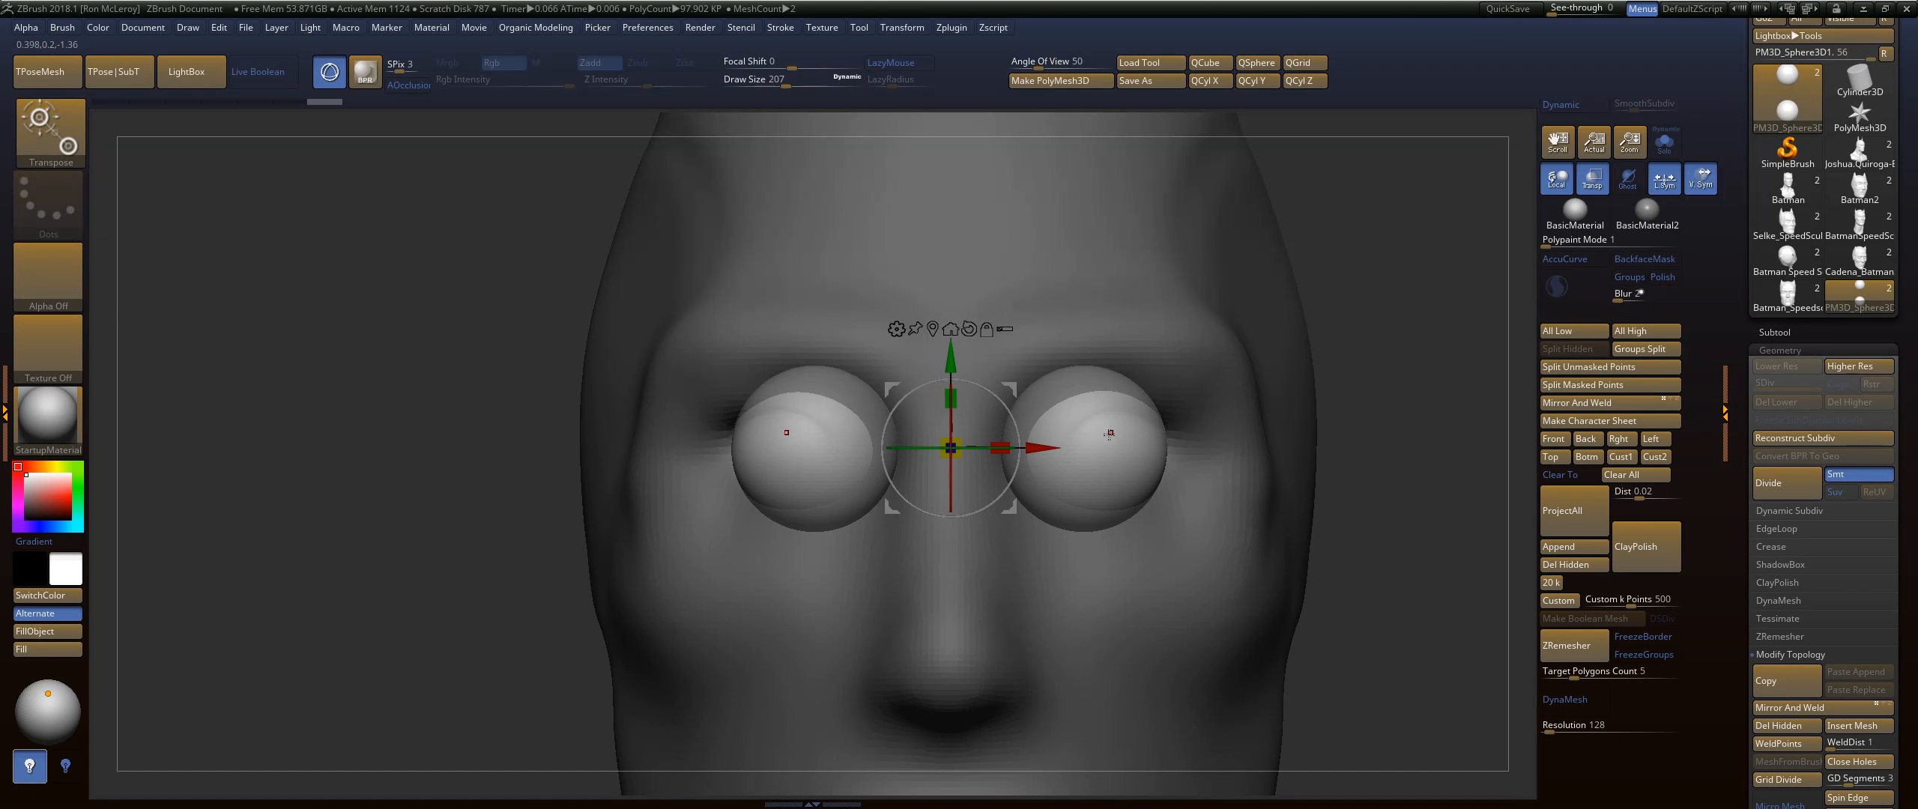
# Centre the gizmo on one eye sphere, scale both eyes down symmetrically and shift them outward and down into the sockets
pyautogui.click(1111, 444)
pyautogui.click(1129, 329)
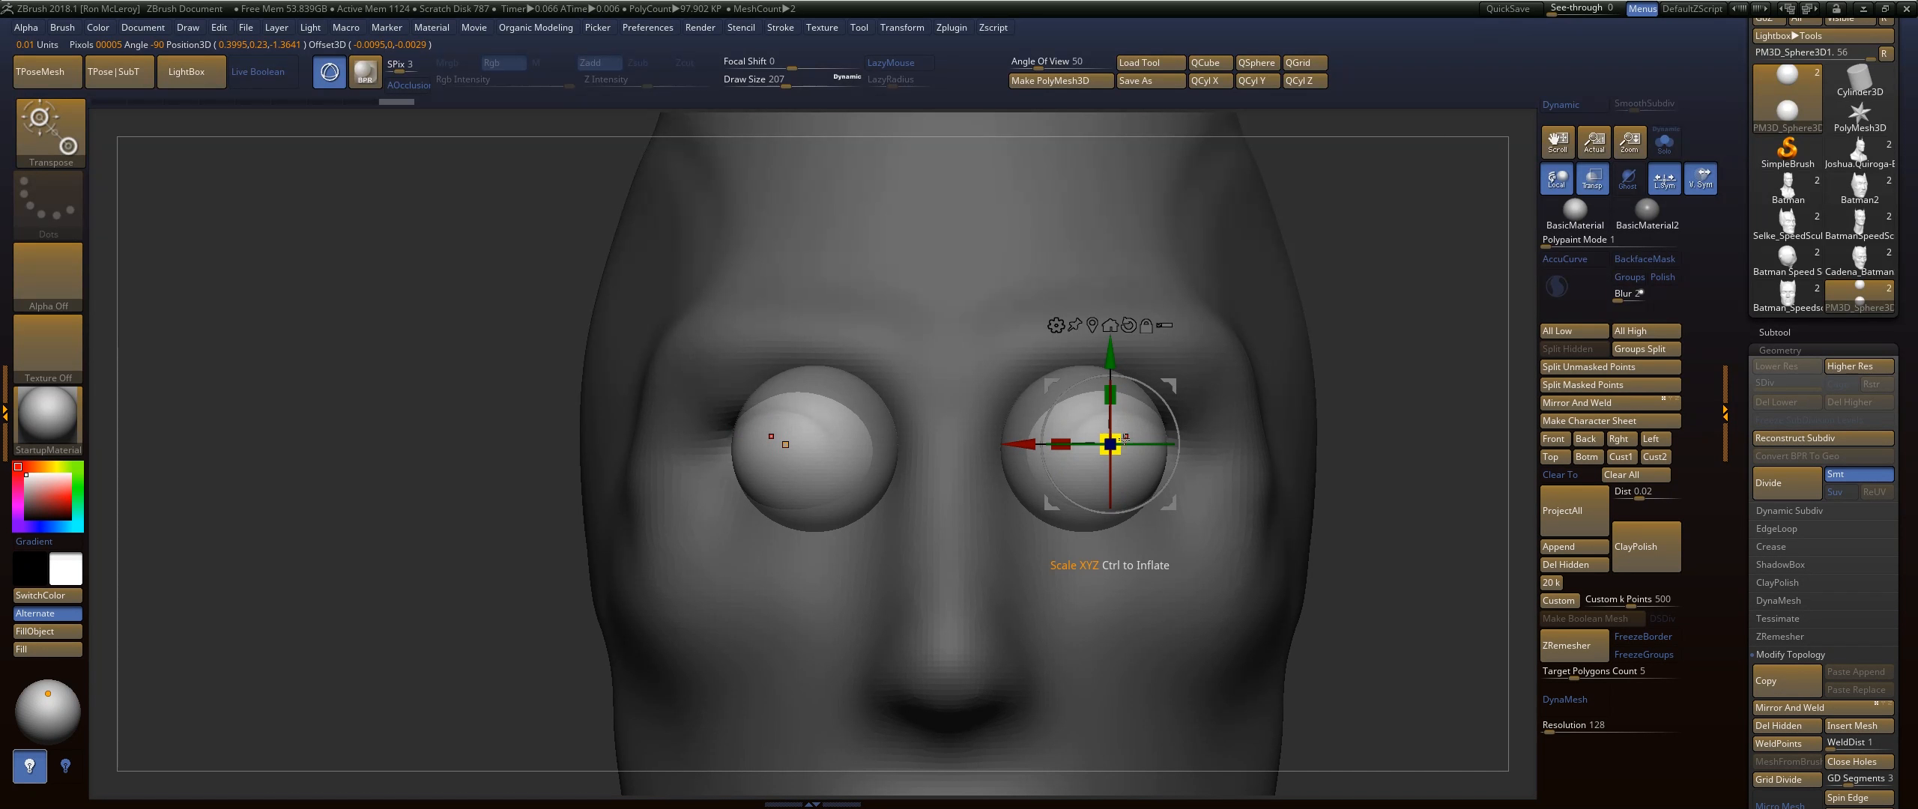
pyautogui.moveTo(1110, 444); pyautogui.dragTo(1076, 439)
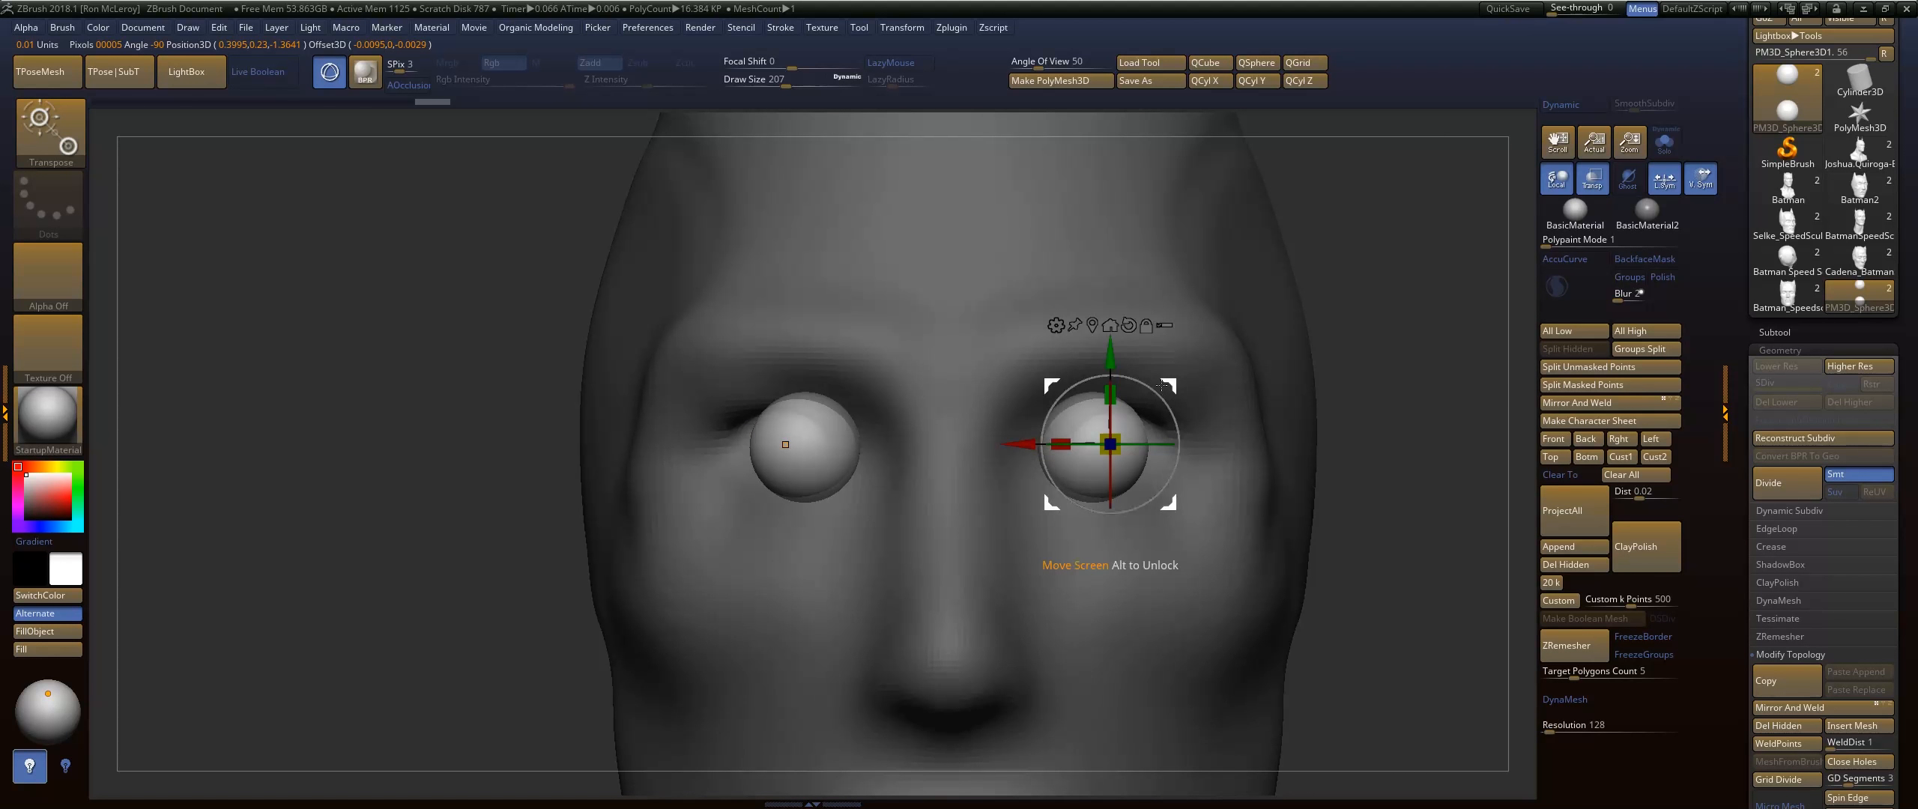
pyautogui.moveTo(1169, 382); pyautogui.dragTo(1196, 403)
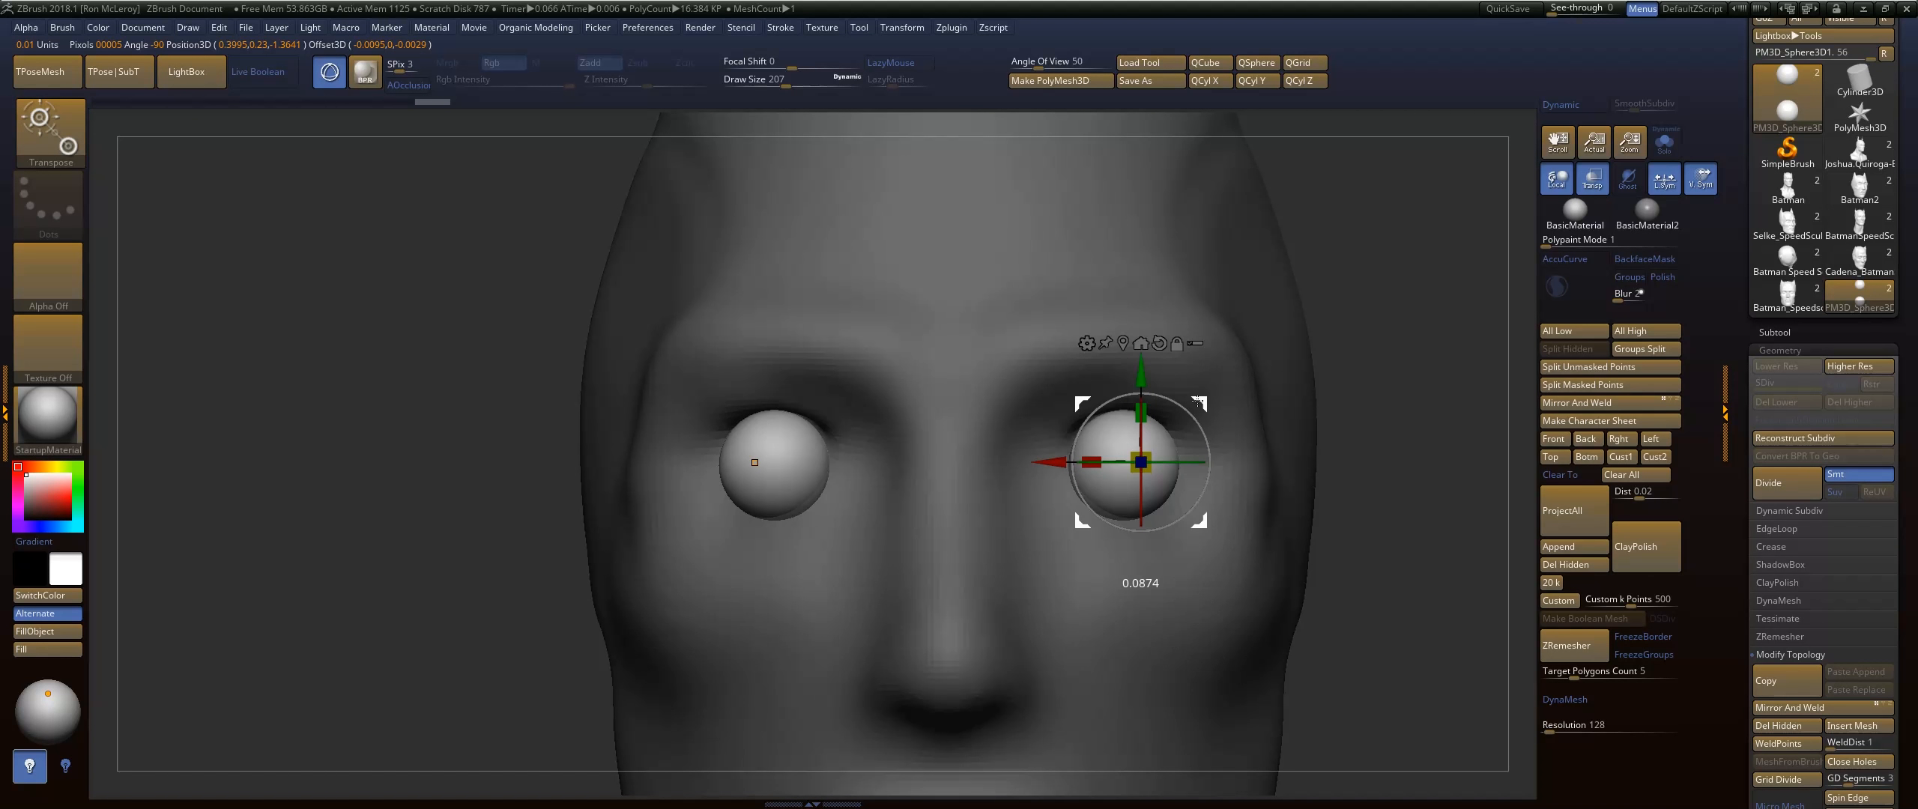
# Return to draw mode, try a FormSoft stroke on the eye spheres from below and undo it
pyautogui.press('q')
pyautogui.moveTo(1400, 389)
pyautogui.mouseDown()
pyautogui.moveTo(1374, 415)
pyautogui.moveTo(1337, 334)
pyautogui.moveTo(1397, 446)
pyautogui.moveTo(1381, 330)
pyautogui.moveTo(1415, 268)
pyautogui.mouseUp()
pyautogui.press('w')
pyautogui.press('q')
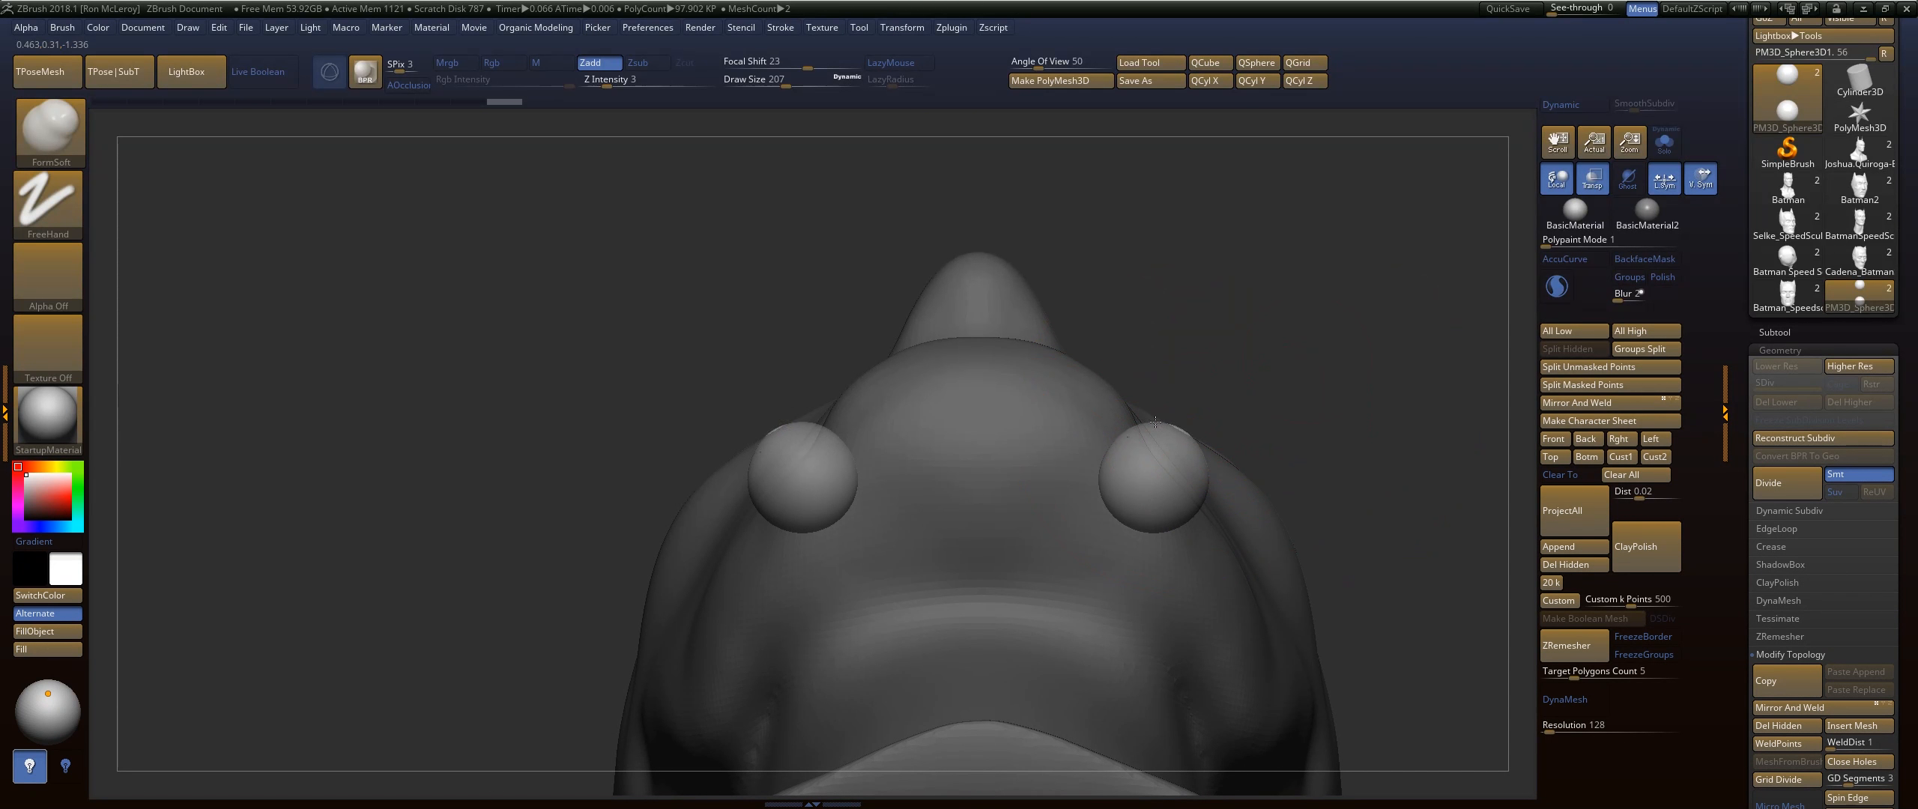
pyautogui.moveTo(1155, 422); pyautogui.dragTo(1159, 421)
pyautogui.hotkey('ctrl', 'z')
# Nudge the eye spheres into position with the Move brush at draw size 207
pyautogui.press('b')
pyautogui.press('m')
pyautogui.press('v')
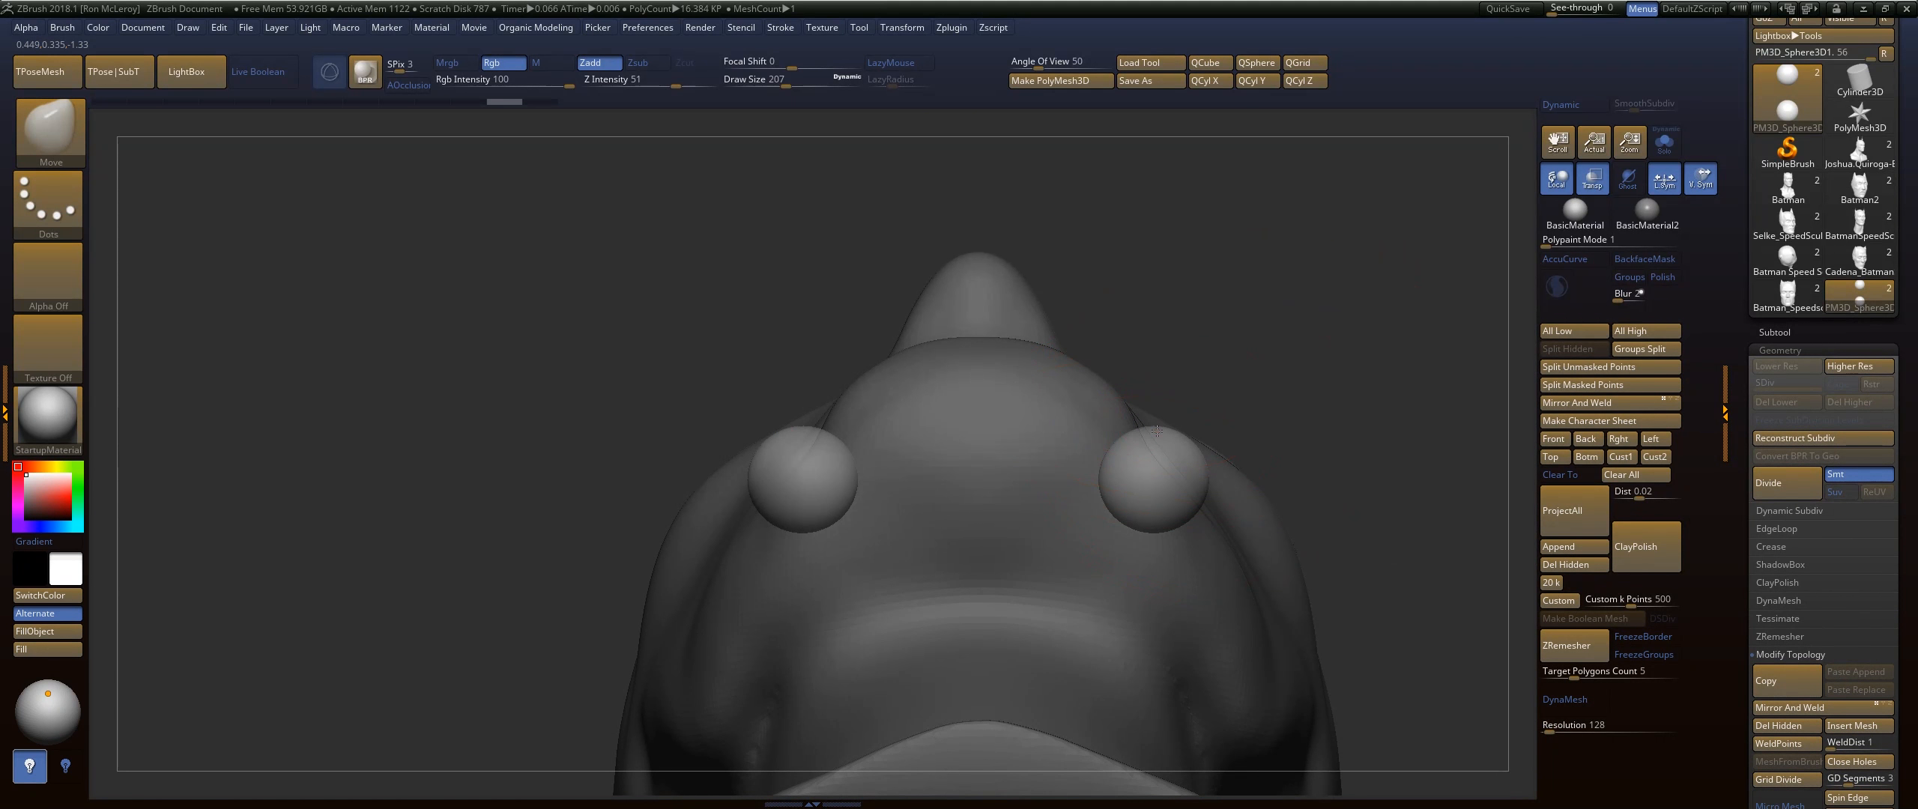
pyautogui.moveTo(1293, 343); pyautogui.dragTo(1303, 405)
pyautogui.moveTo(1182, 424); pyautogui.dragTo(1179, 419)
pyautogui.moveTo(1467, 260); pyautogui.dragTo(1416, 348)
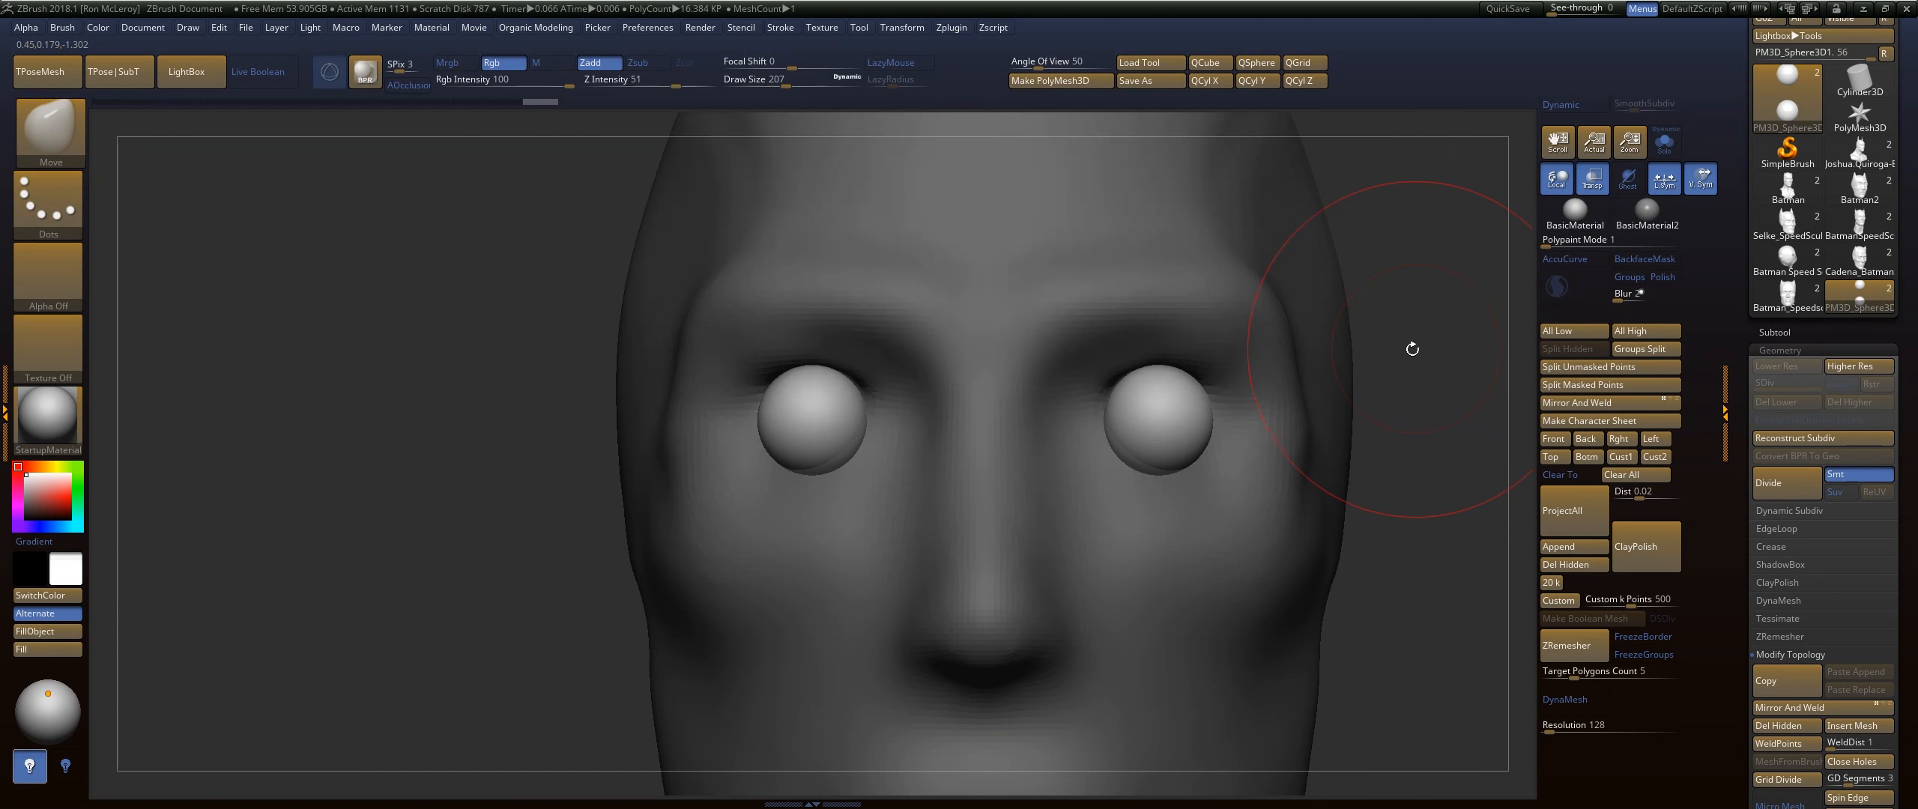
# Switch back to the Batman01 head subtool, turn off transparency and face the head frontally
pyautogui.press('f')
pyautogui.press('f')
pyautogui.moveTo(1278, 373); pyautogui.dragTo(1535, 271)
pyautogui.keyDown('alt'); pyautogui.click(917, 272); pyautogui.keyUp('alt')
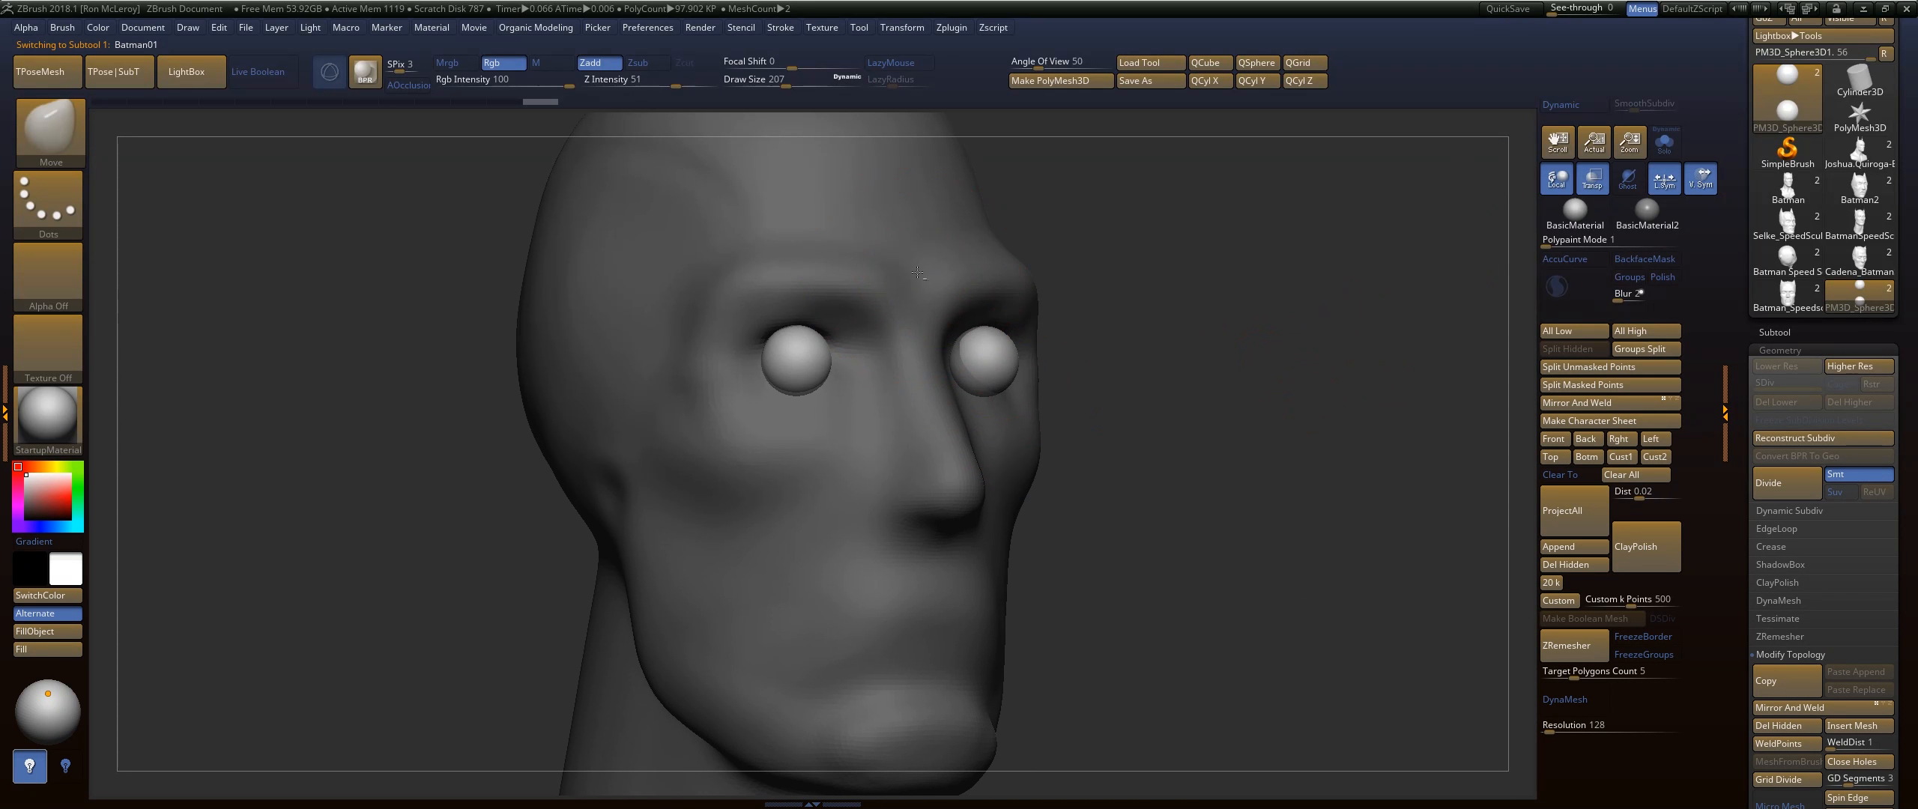
pyautogui.click(1584, 184)
pyautogui.keyDown('shift'); pyautogui.moveTo(1349, 277); pyautogui.dragTo(1236, 299); pyautogui.keyUp('shift')
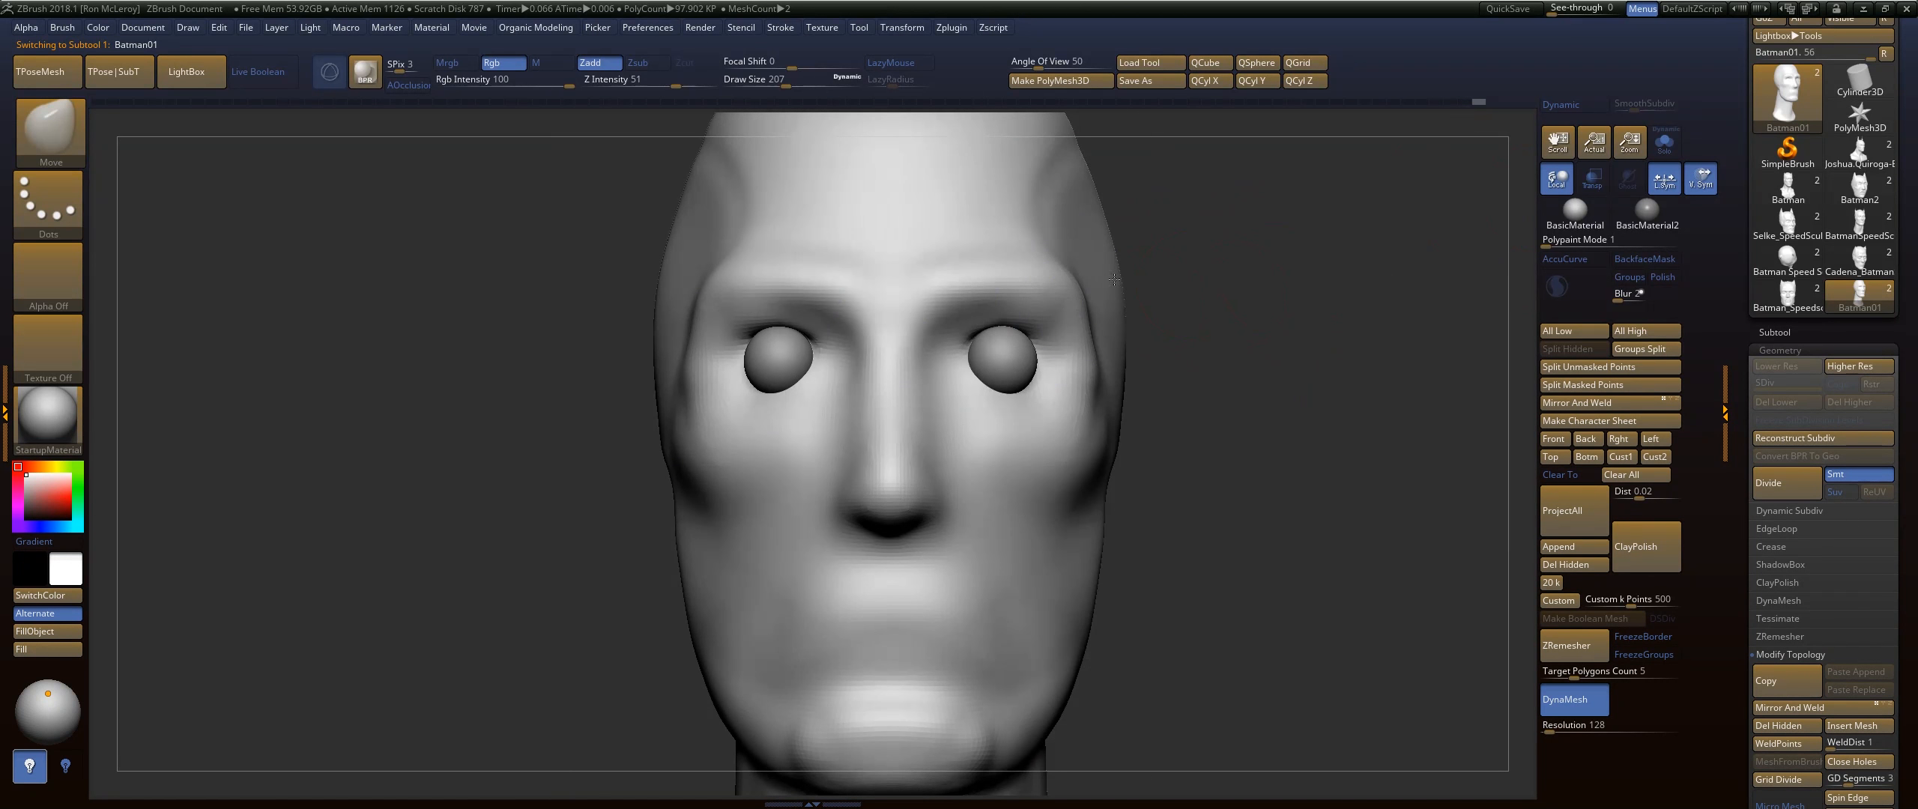
# Build up the forms around the eyes with the FormSoft brush at draw size 280, working from a steep viewing angle
pyautogui.press('b')
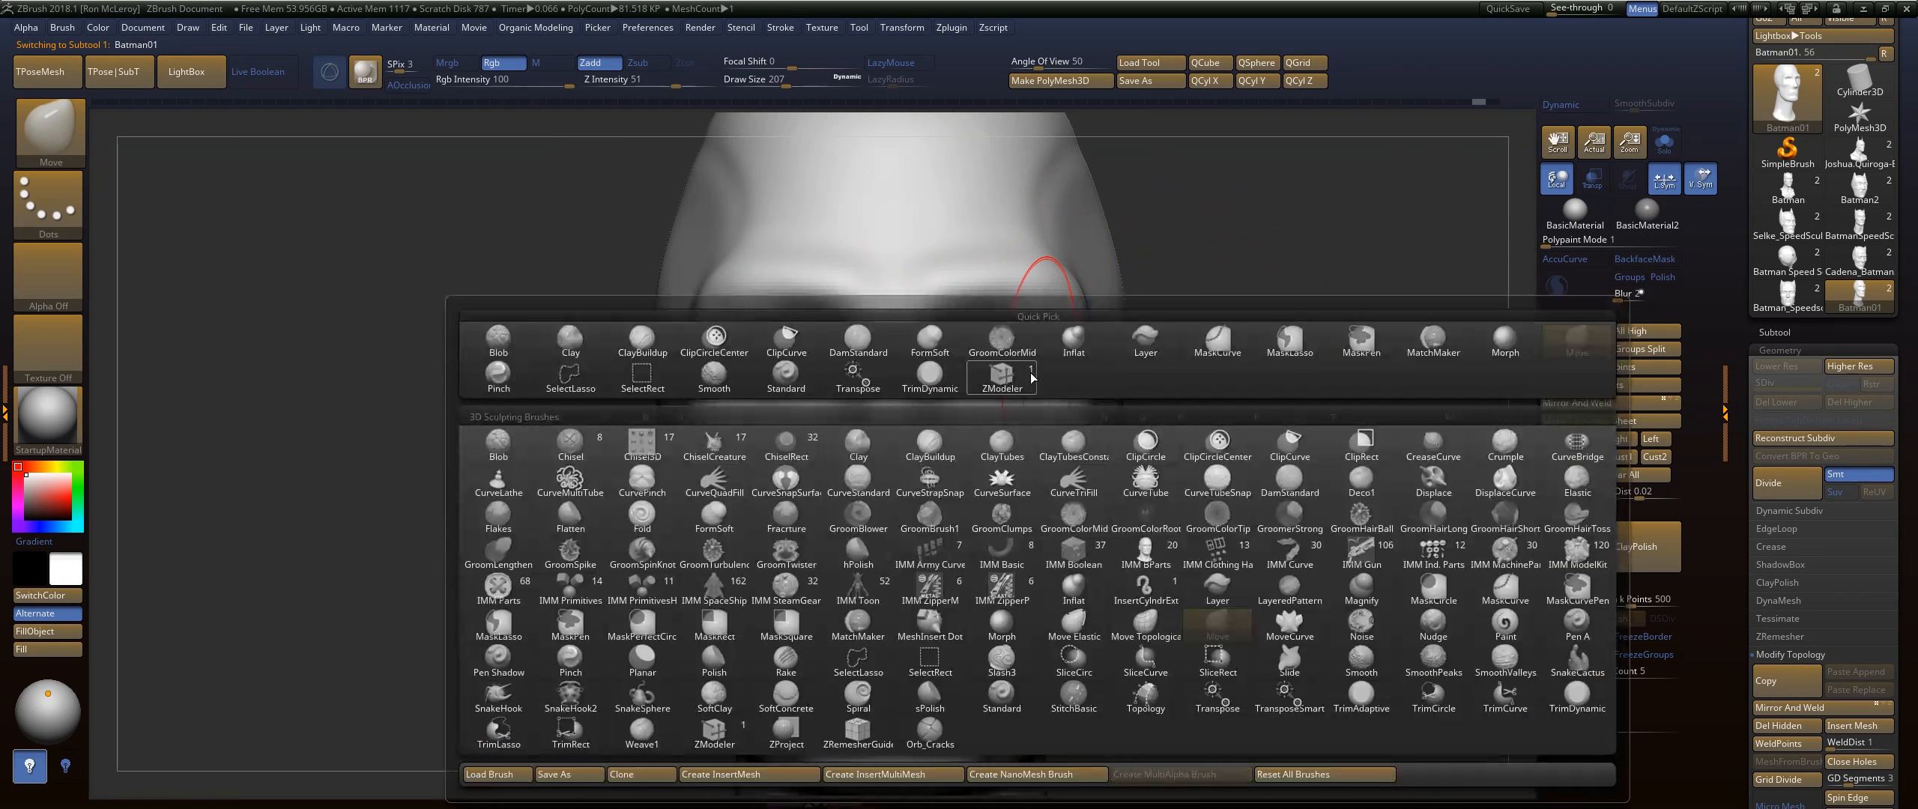
pyautogui.press('f')
pyautogui.press('s')
pyautogui.moveTo(989, 366)
pyautogui.mouseDown()
pyautogui.moveTo(1016, 368)
pyautogui.moveTo(1004, 346)
pyautogui.moveTo(980, 369)
pyautogui.moveTo(1013, 365)
pyautogui.mouseUp()
pyautogui.moveTo(1206, 320)
pyautogui.keyDown('alt'); pyautogui.mouseDown()
pyautogui.moveTo(1260, 399)
pyautogui.moveTo(1242, 424)
pyautogui.moveTo(831, 405)
pyautogui.moveTo(801, 411)
pyautogui.moveTo(807, 457)
pyautogui.moveTo(864, 451)
pyautogui.moveTo(779, 435)
pyautogui.moveTo(708, 329)
pyautogui.moveTo(693, 389)
pyautogui.moveTo(705, 286)
pyautogui.mouseUp(); pyautogui.keyUp('alt')
pyautogui.press('s')
pyautogui.moveTo(1305, 294)
pyautogui.mouseDown()
pyautogui.moveTo(1314, 462)
pyautogui.moveTo(1349, 453)
pyautogui.mouseUp()
pyautogui.moveTo(827, 441)
pyautogui.mouseDown()
pyautogui.moveTo(792, 429)
pyautogui.moveTo(786, 397)
pyautogui.mouseUp()
pyautogui.moveTo(790, 374)
pyautogui.mouseDown()
pyautogui.moveTo(785, 449)
pyautogui.moveTo(778, 408)
pyautogui.mouseUp()
pyautogui.moveTo(805, 510); pyautogui.dragTo(749, 409)
pyautogui.moveTo(738, 404); pyautogui.dragTo(757, 465)
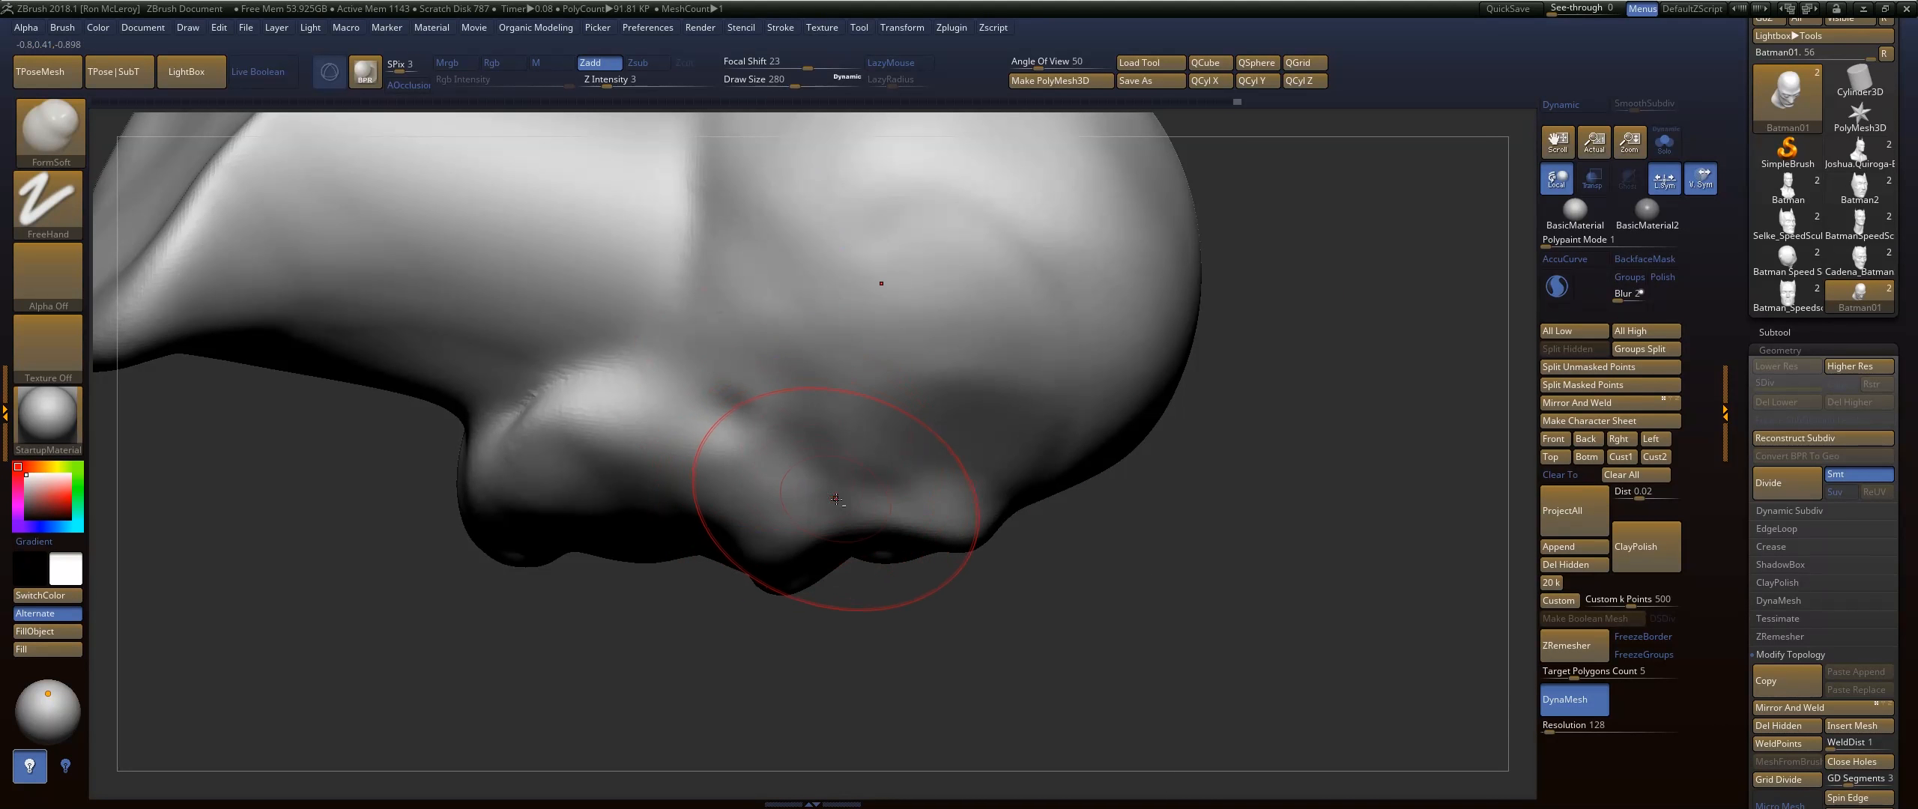
pyautogui.press('shift')
# Fill out the sunken cheek and the side of the jaw with FormSoft strokes at draw size 280
pyautogui.moveTo(1288, 438); pyautogui.dragTo(1229, 599)
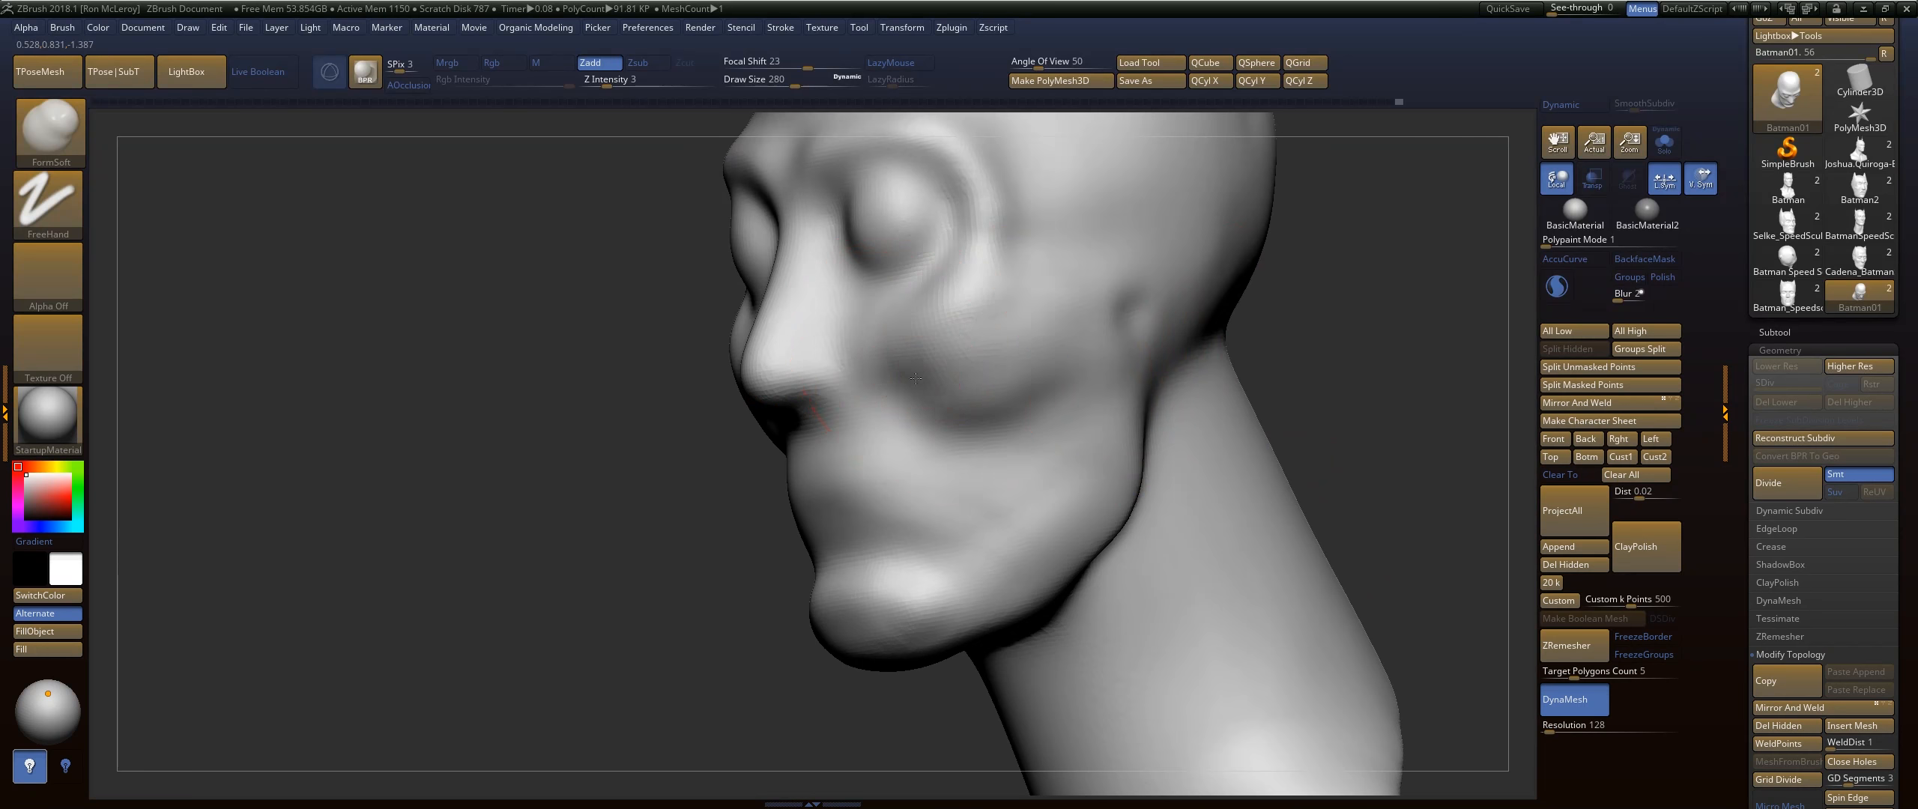
pyautogui.moveTo(911, 374)
pyautogui.mouseDown()
pyautogui.moveTo(944, 397)
pyautogui.moveTo(1108, 333)
pyautogui.mouseUp()
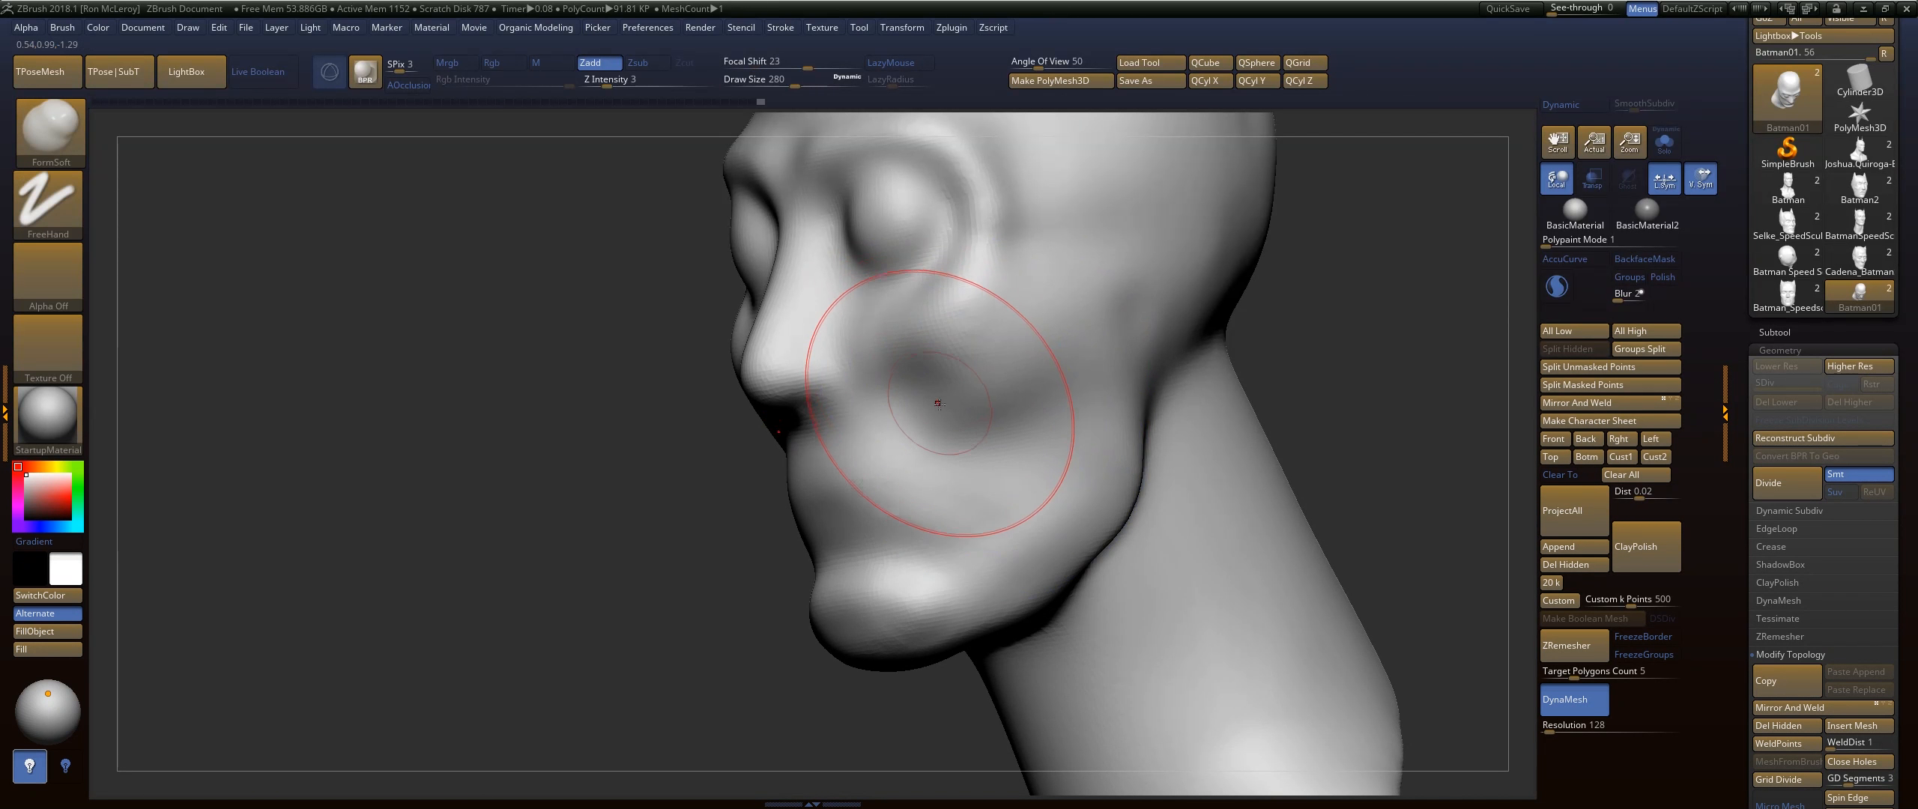
pyautogui.moveTo(910, 386); pyautogui.dragTo(1032, 533)
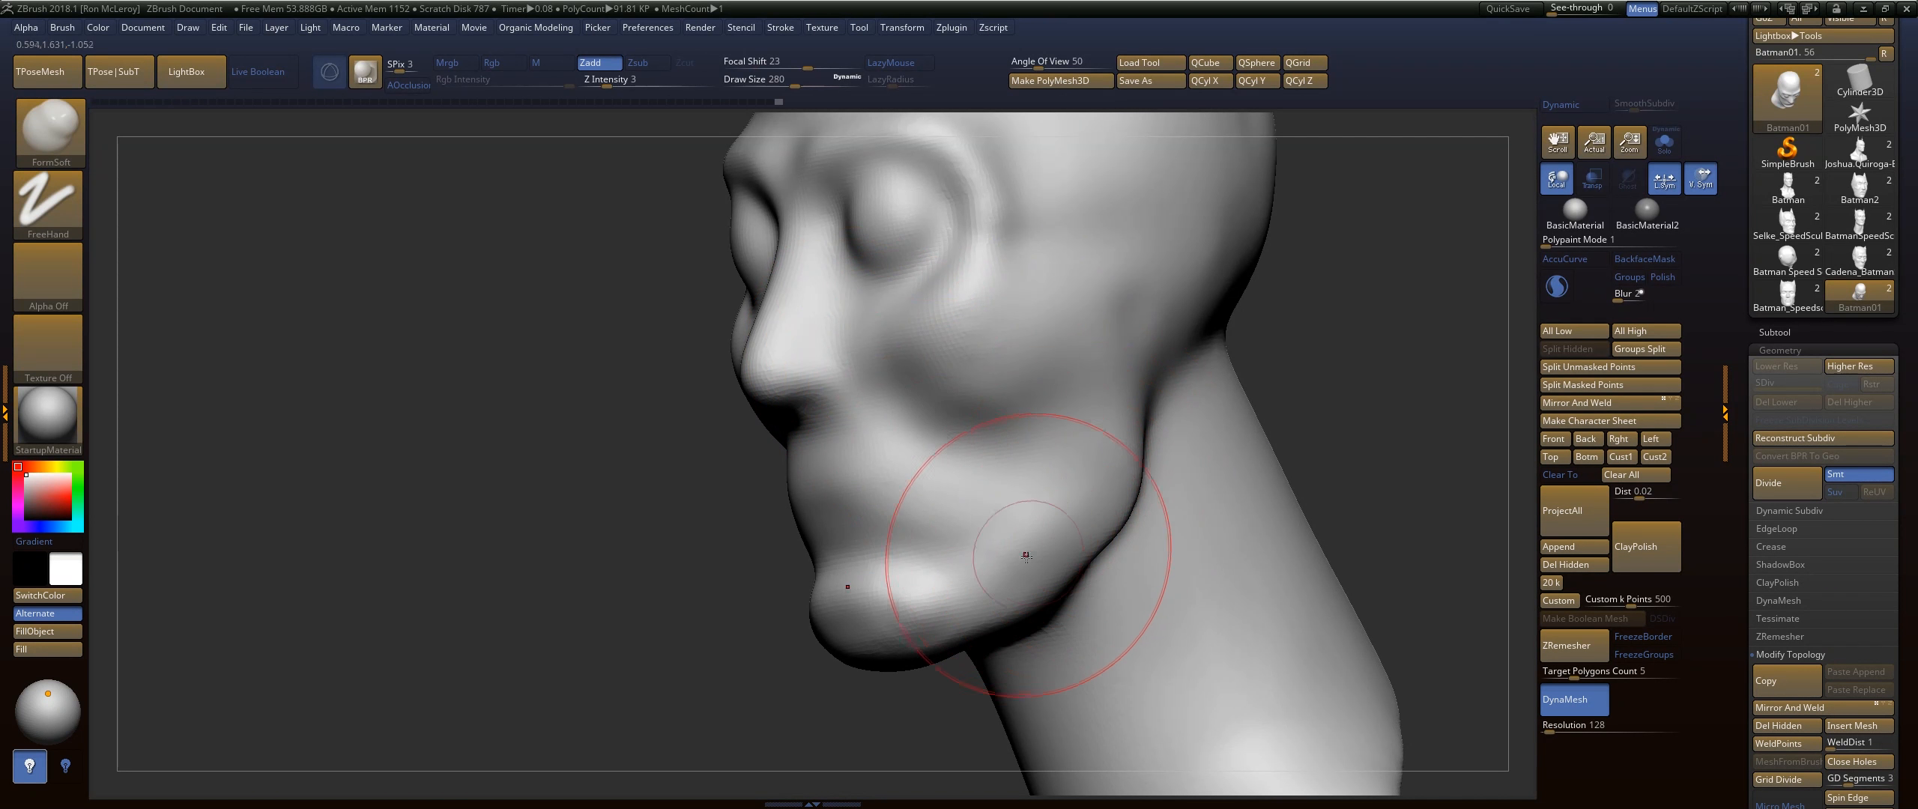
# Adjust the skull's outline in profile with the Move brush at draw size 476 and smooth the surface
pyautogui.moveTo(1243, 480); pyautogui.dragTo(1140, 266)
pyautogui.press('f')
pyautogui.press('b')
pyautogui.press('m')
pyautogui.press('v')
pyautogui.moveTo(903, 255); pyautogui.dragTo(899, 268)
pyautogui.moveTo(768, 300); pyautogui.dragTo(758, 290)
pyautogui.keyDown('shift'); pyautogui.moveTo(809, 352); pyautogui.dragTo(741, 411); pyautogui.keyUp('shift')
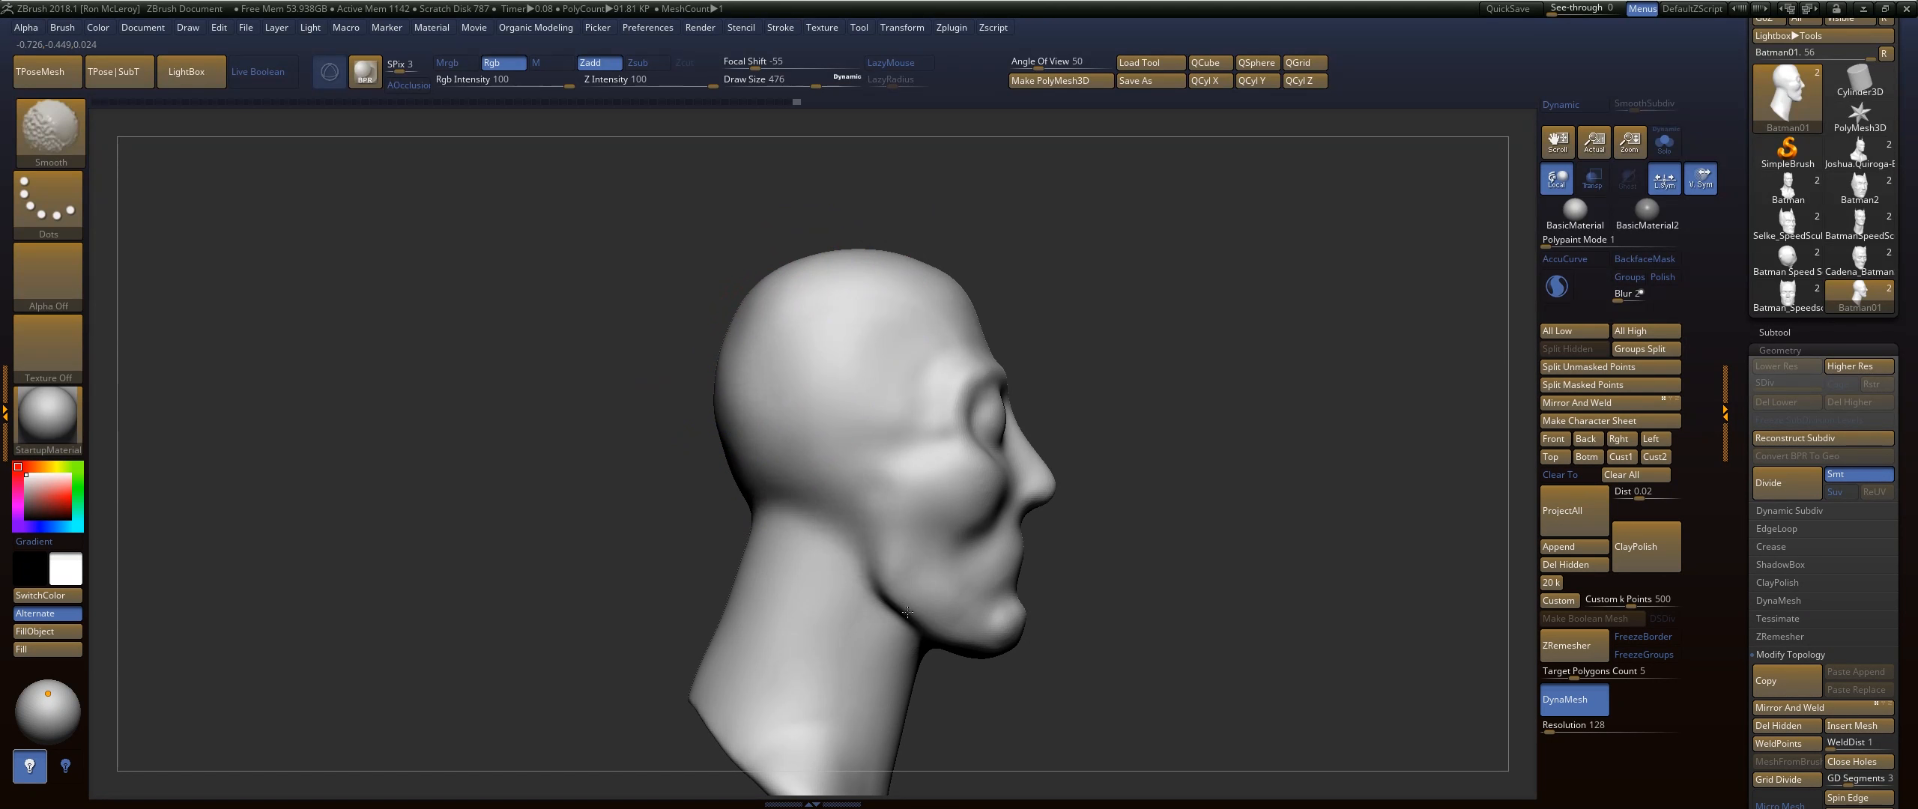
pyautogui.moveTo(1186, 539)
pyautogui.mouseDown()
pyautogui.moveTo(1052, 411)
pyautogui.moveTo(1083, 392)
pyautogui.moveTo(1148, 402)
pyautogui.moveTo(1049, 444)
pyautogui.mouseUp()
pyautogui.press('s')
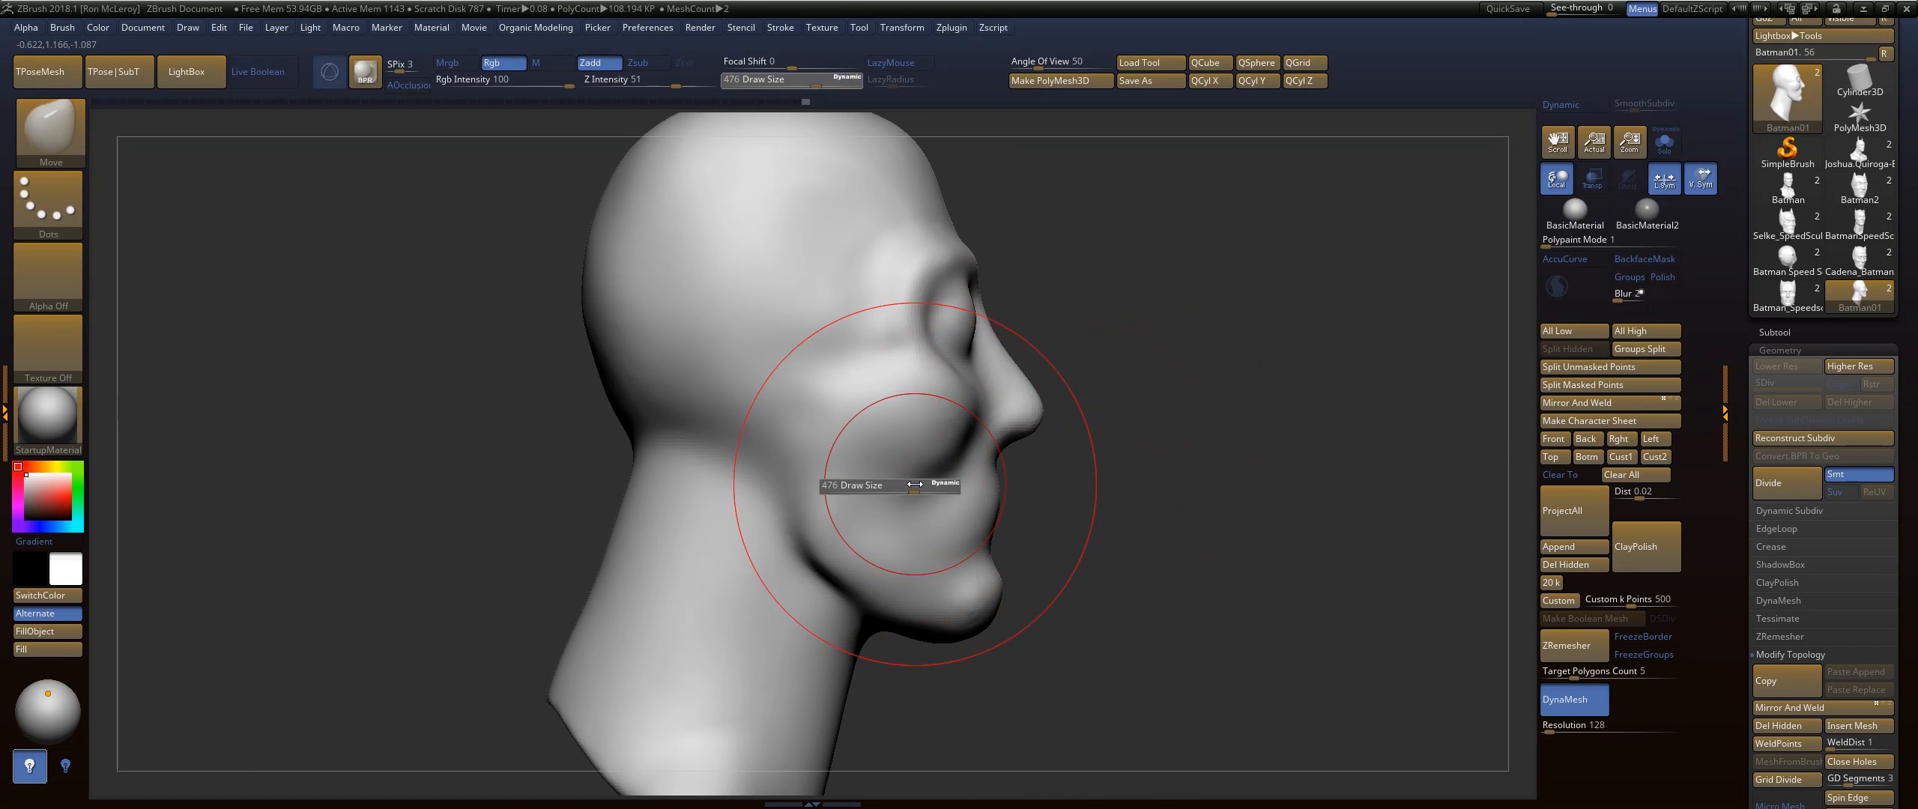
pyautogui.moveTo(911, 483)
pyautogui.mouseDown()
pyautogui.moveTo(881, 483)
pyautogui.moveTo(943, 464)
pyautogui.moveTo(944, 446)
pyautogui.mouseUp()
# Shape the brow, eye area and cheekbones with the FormSoft brush at draw size 251, smoothing between strokes
pyautogui.press('b')
pyautogui.press('f')
pyautogui.press('s')
pyautogui.moveTo(792, 421)
pyautogui.mouseDown()
pyautogui.moveTo(938, 478)
pyautogui.moveTo(793, 433)
pyautogui.mouseUp()
pyautogui.moveTo(912, 467); pyautogui.dragTo(773, 444)
pyautogui.moveTo(1386, 450); pyautogui.dragTo(1249, 438)
pyautogui.moveTo(993, 416); pyautogui.dragTo(989, 458)
pyautogui.moveTo(1254, 372)
pyautogui.mouseDown()
pyautogui.moveTo(1253, 431)
pyautogui.moveTo(1219, 463)
pyautogui.moveTo(1234, 425)
pyautogui.mouseUp()
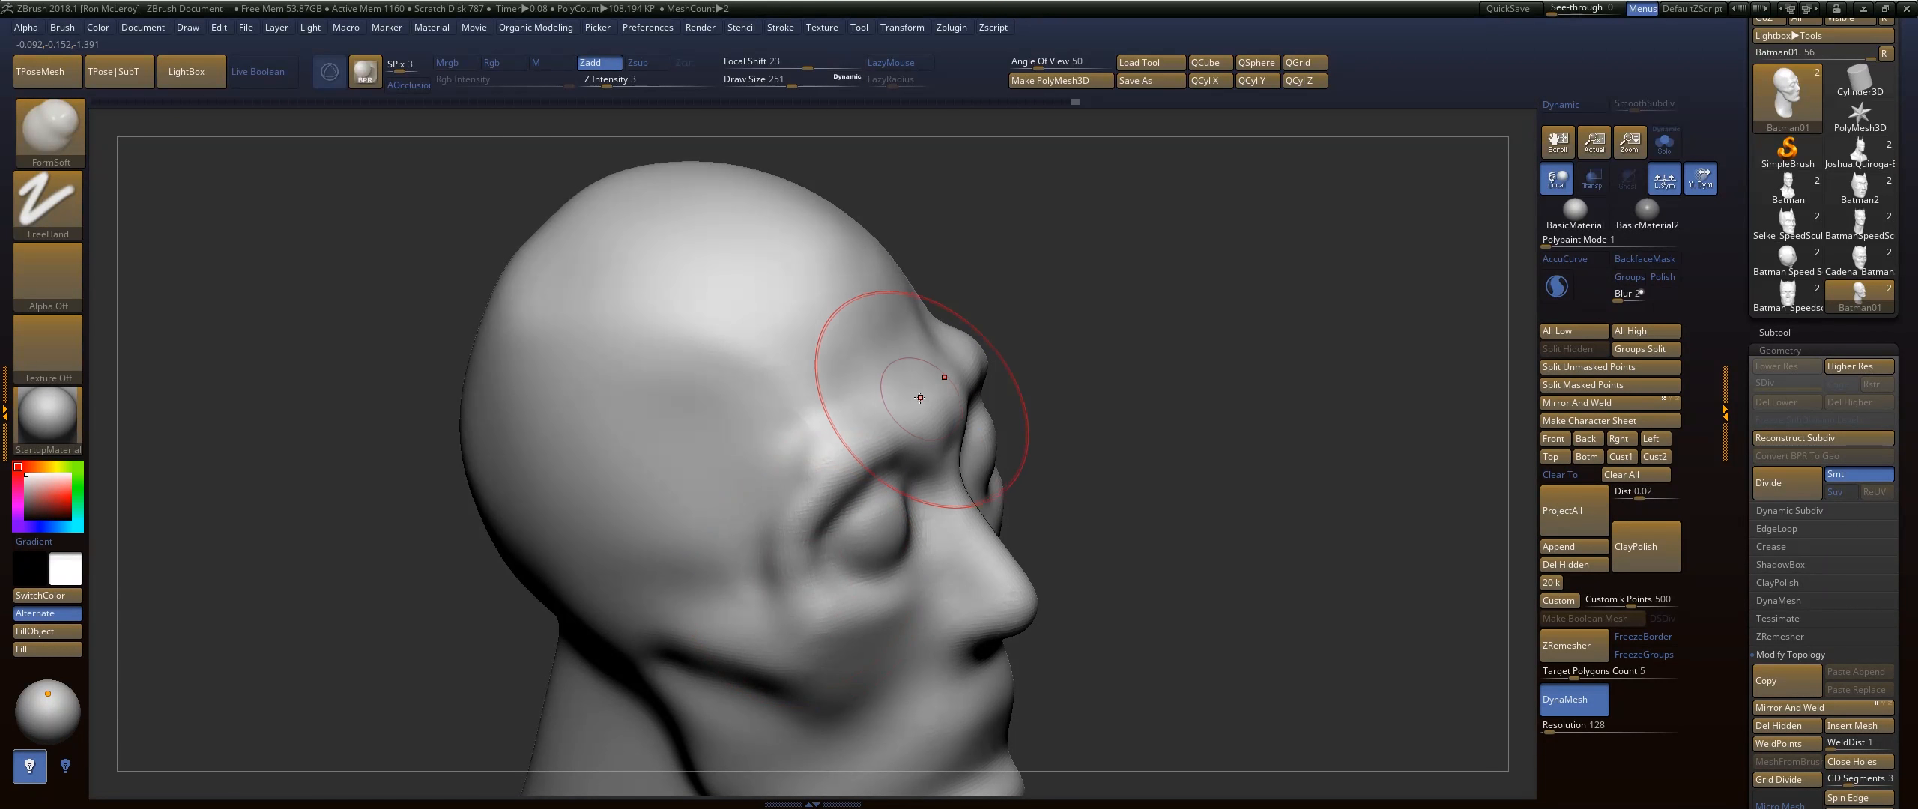
pyautogui.press('shift')
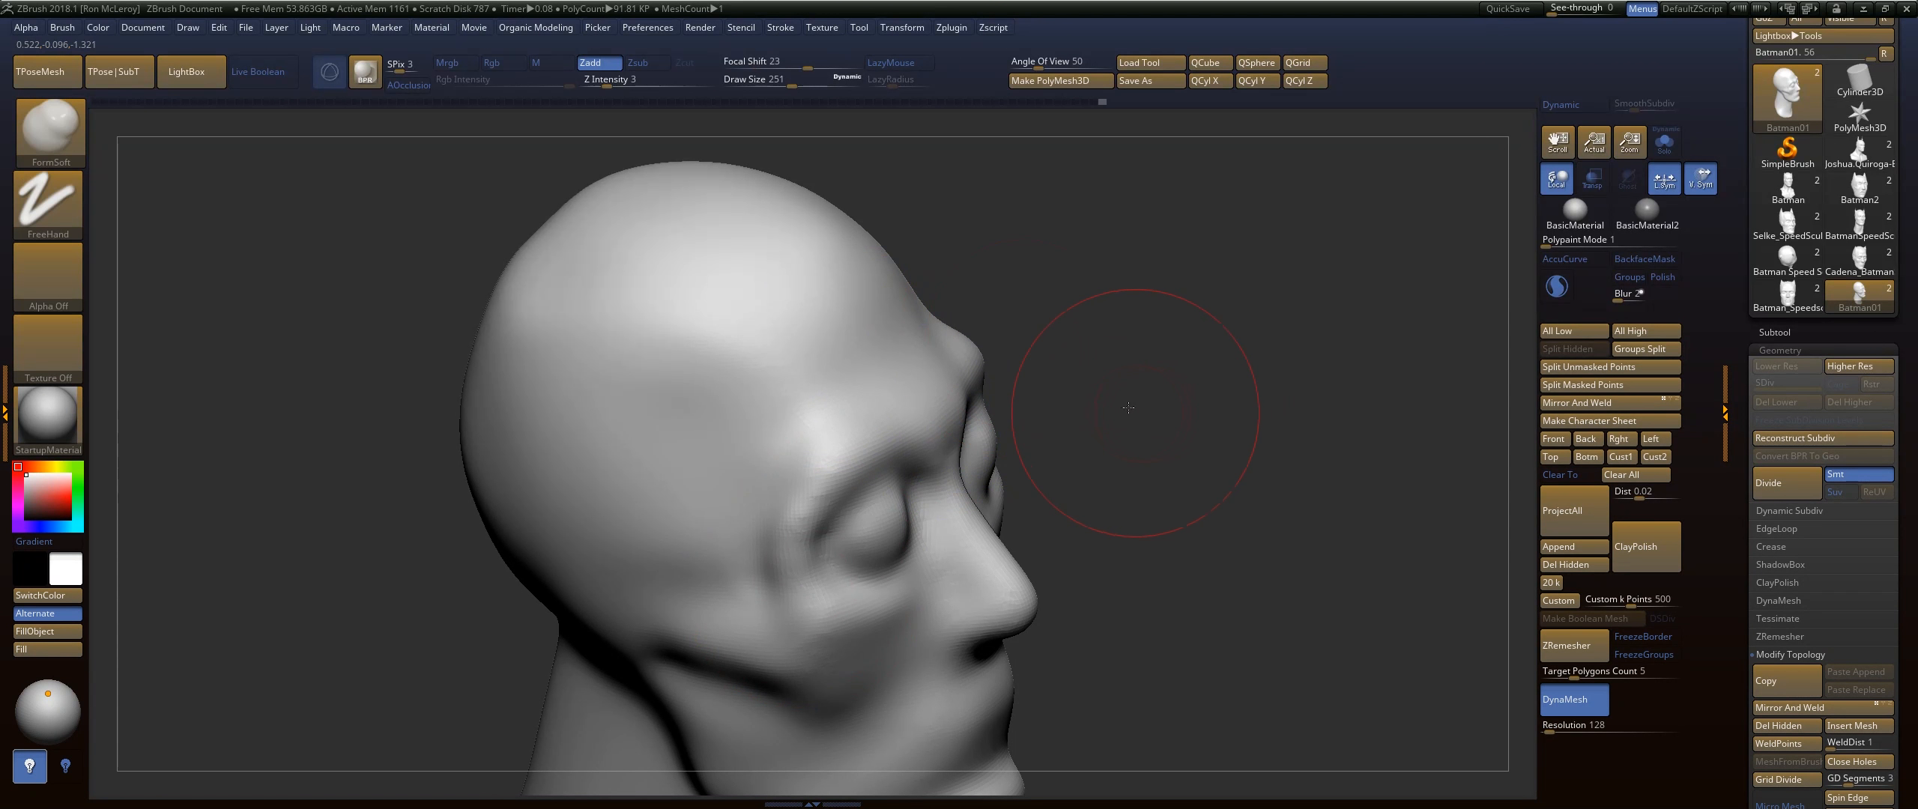
pyautogui.moveTo(1147, 394)
pyautogui.mouseDown()
pyautogui.moveTo(1154, 292)
pyautogui.moveTo(1263, 363)
pyautogui.mouseUp()
pyautogui.moveTo(1080, 408); pyautogui.dragTo(1070, 415, button='right')
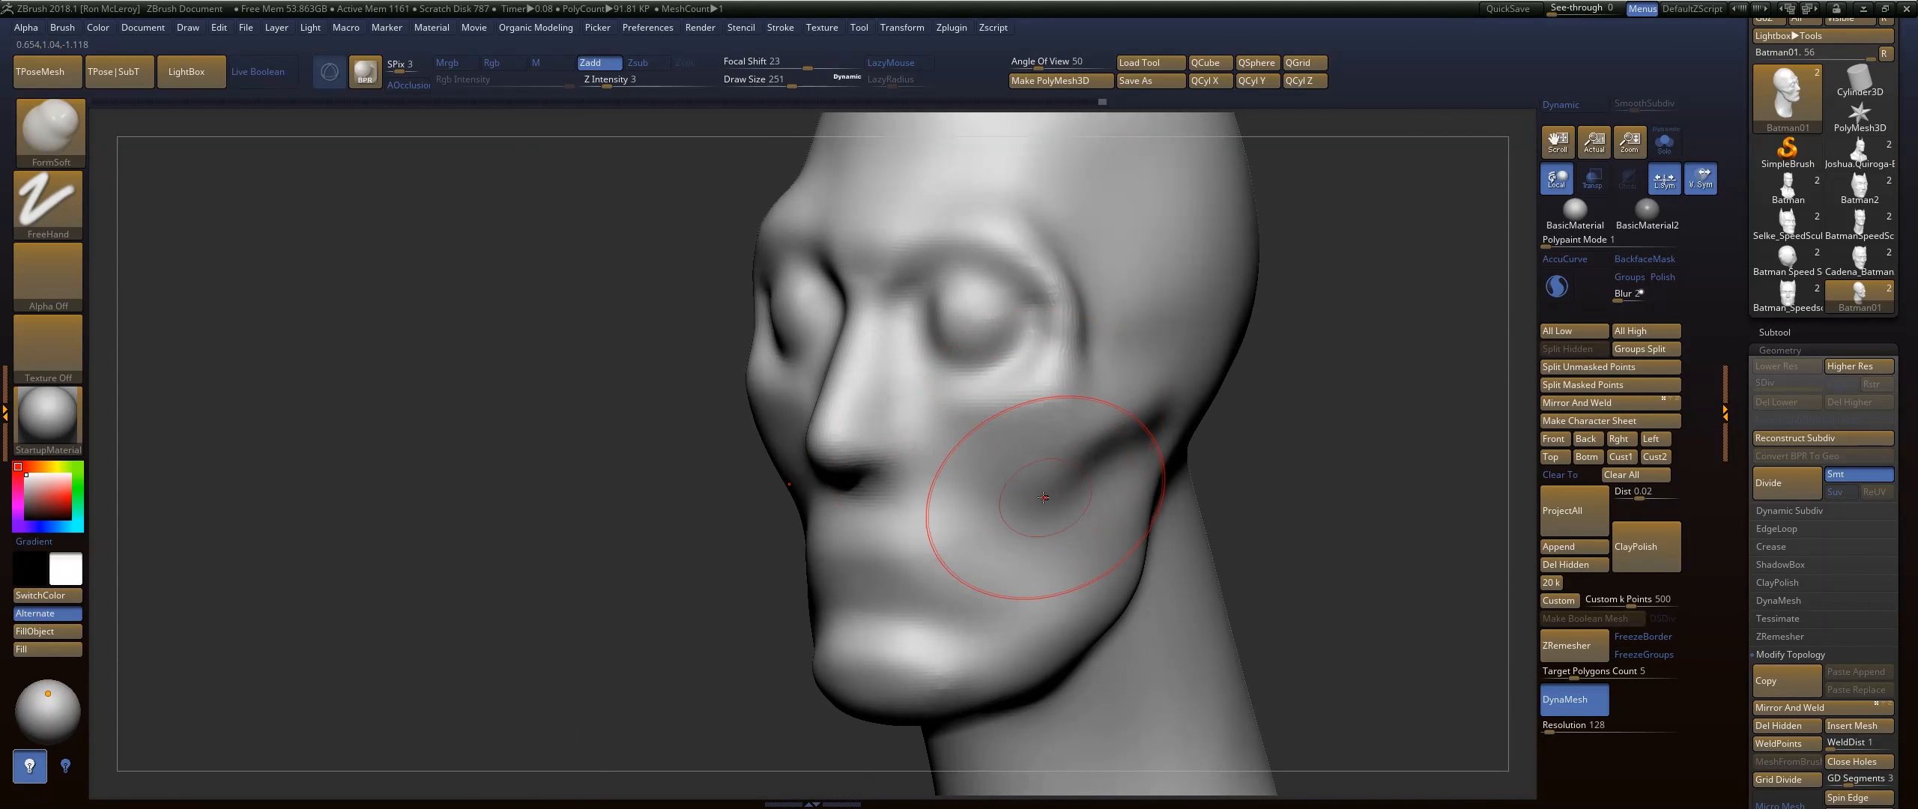